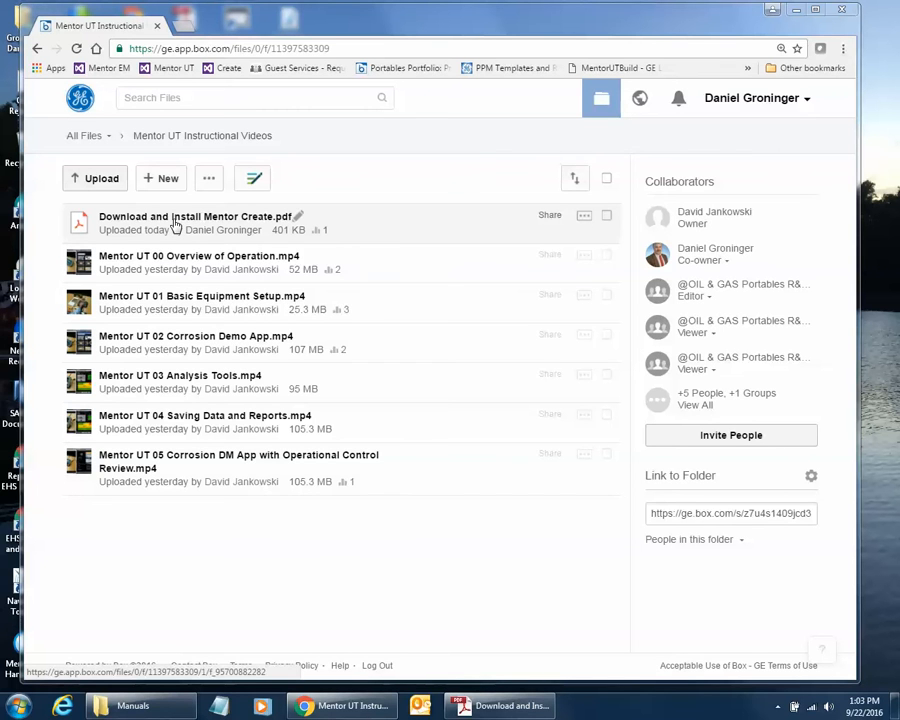
# Read through the Download and Install Mentor Create PDF, from the download link to the installer list, and close it.
pyautogui.click(519, 708)
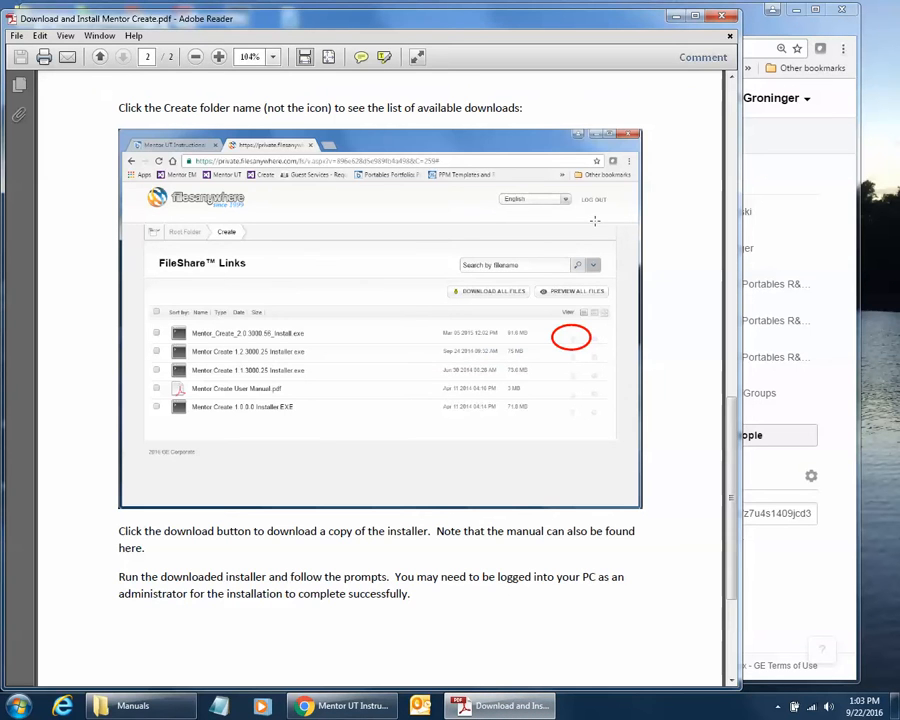
pyautogui.moveTo(733, 423); pyautogui.dragTo(733, 100)
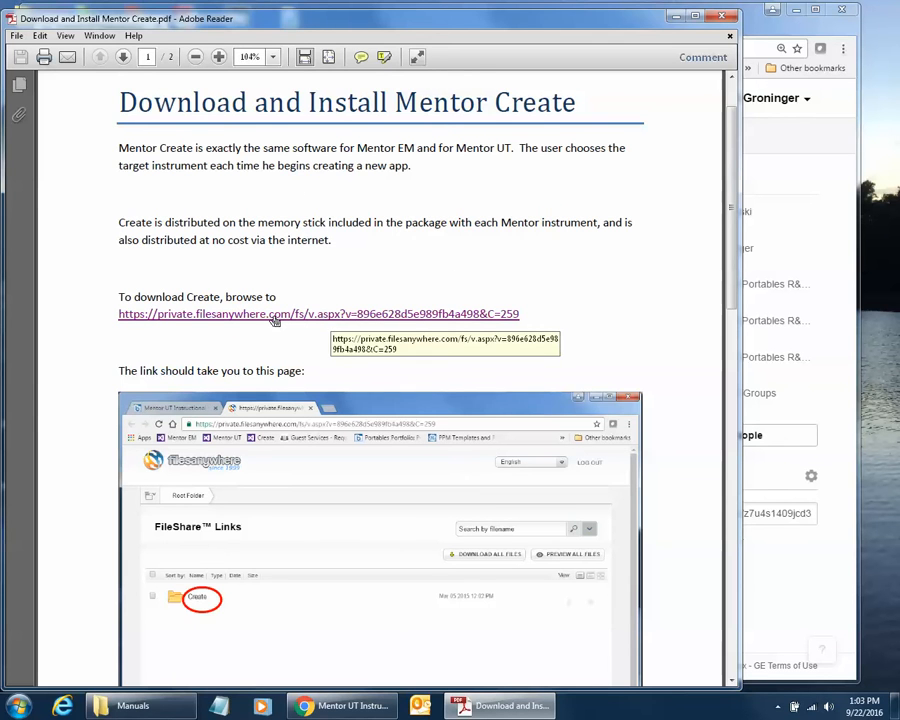
pyautogui.scroll(-3, 300, 420)
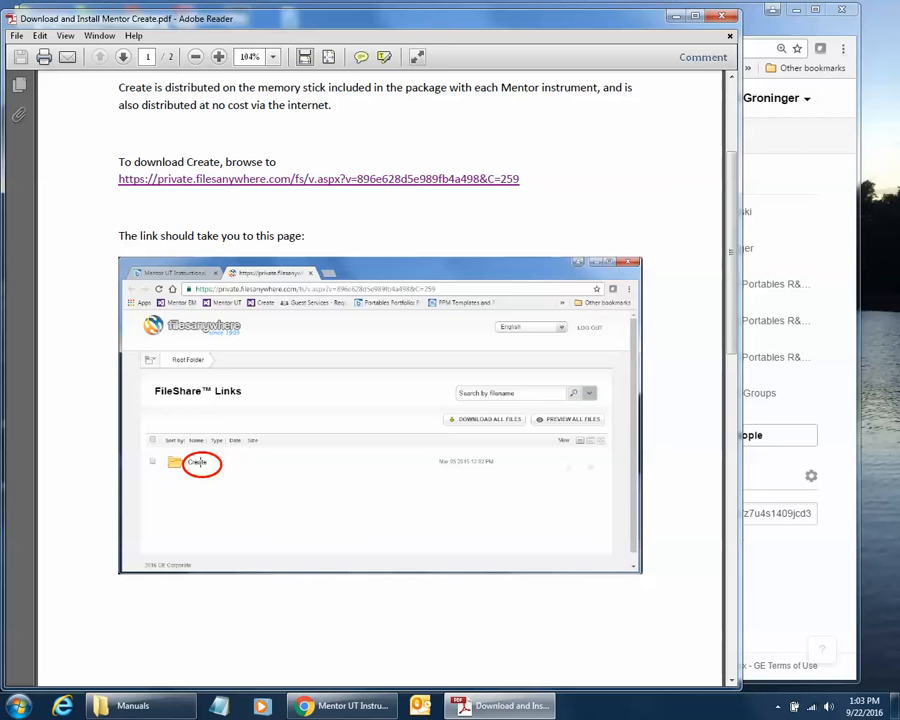
pyautogui.scroll(-1, 263, 479)
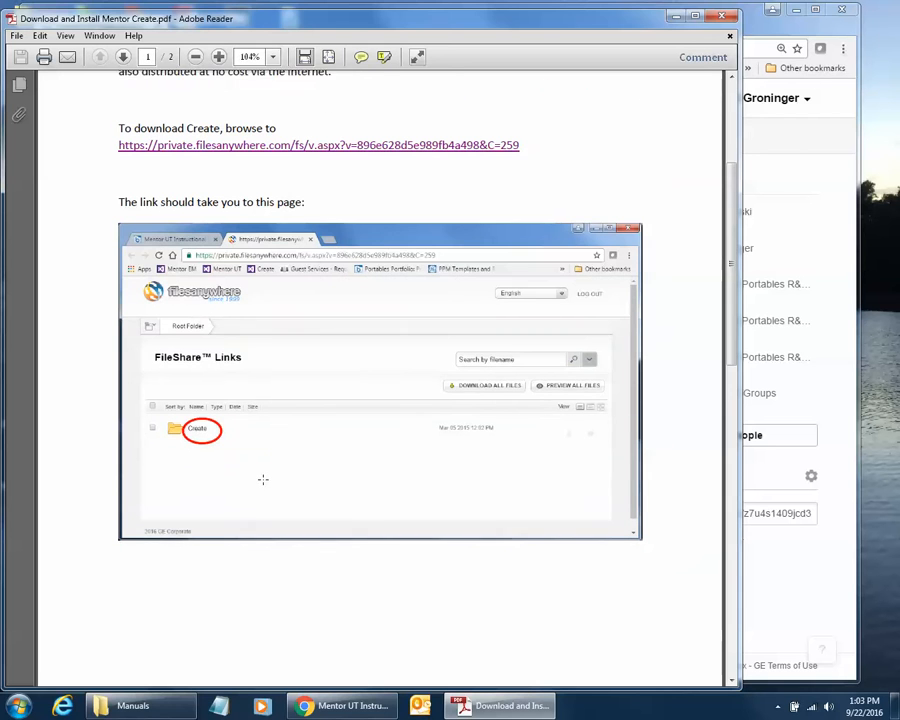
pyautogui.scroll(-1, 263, 479)
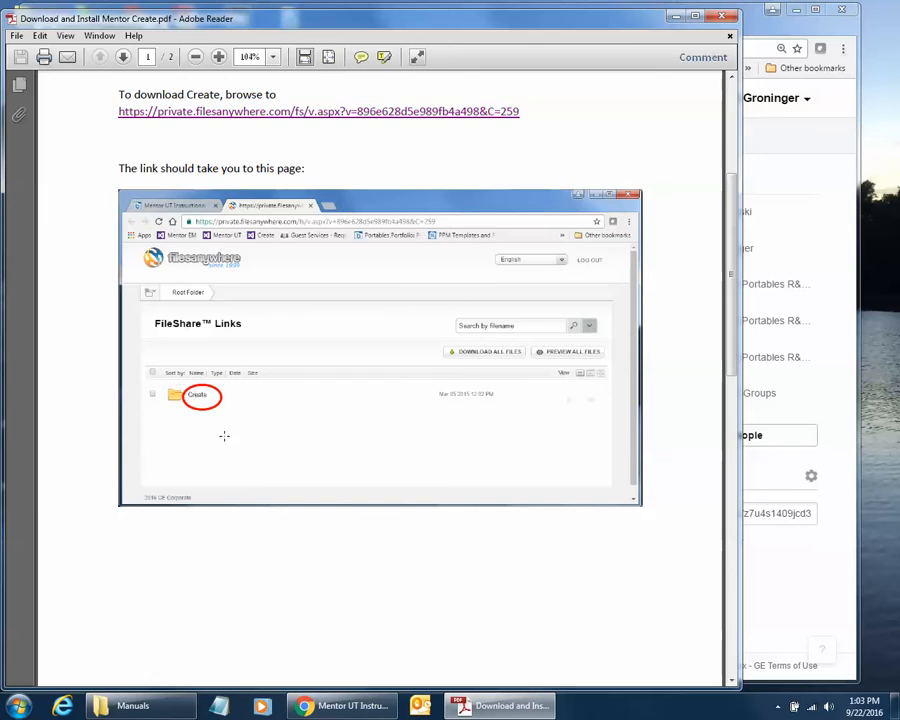
pyautogui.scroll(-10, 282, 440)
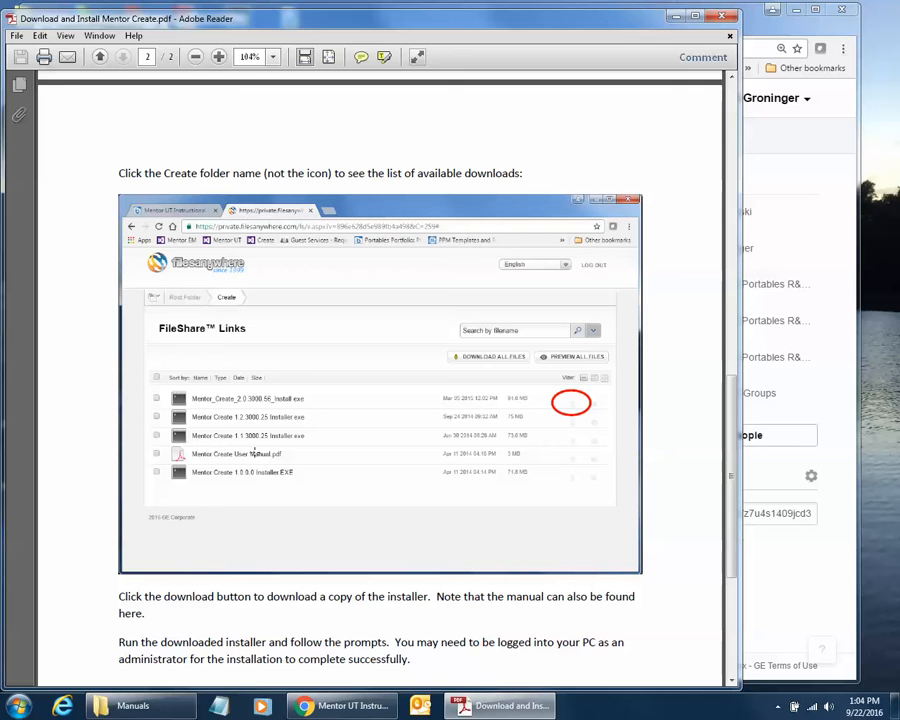
pyautogui.click(727, 18)
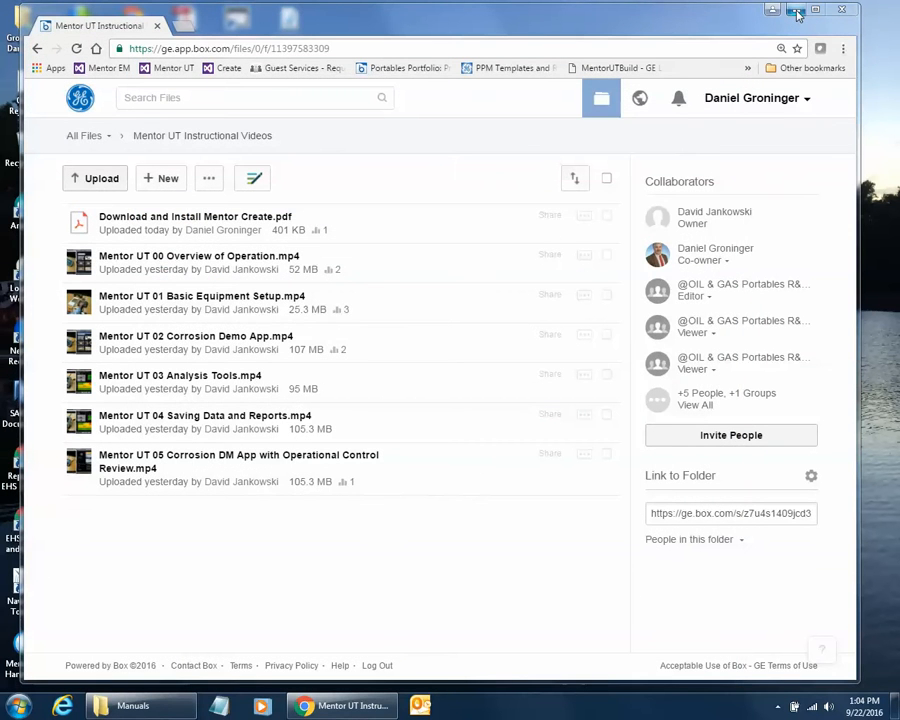
# Minimize the browser and launch Mentor Create from the GE Inspection Technologies program group.
pyautogui.click(796, 11)
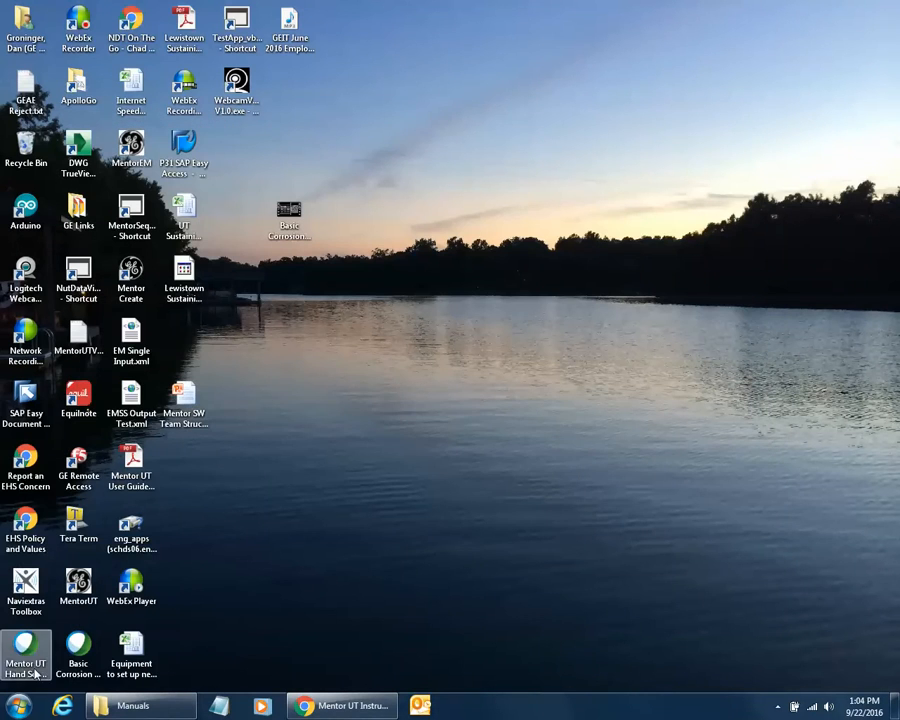
pyautogui.click(17, 708)
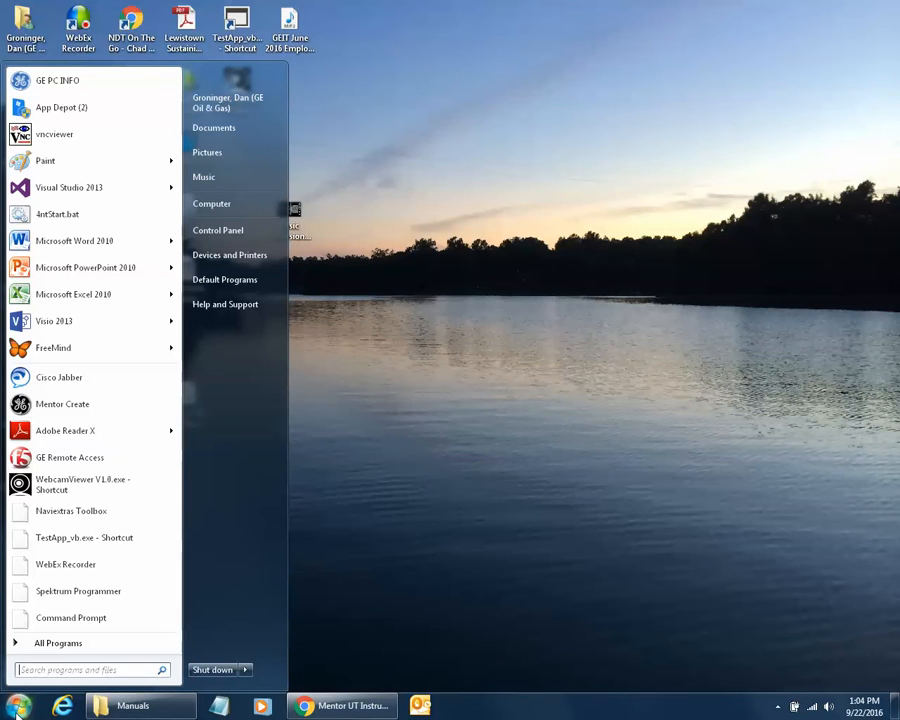
pyautogui.click(48, 643)
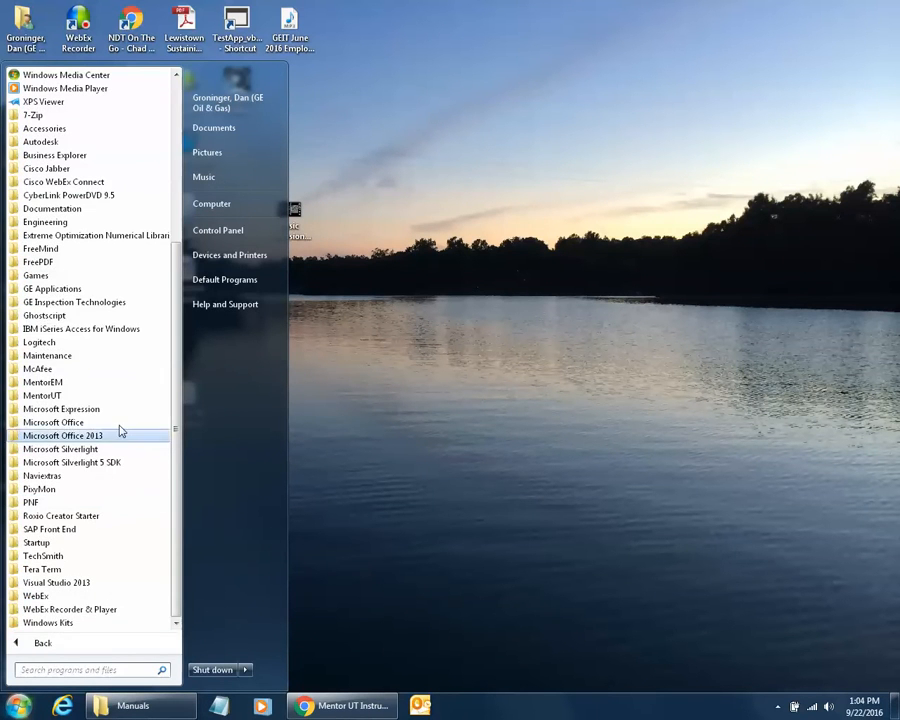
pyautogui.click(88, 303)
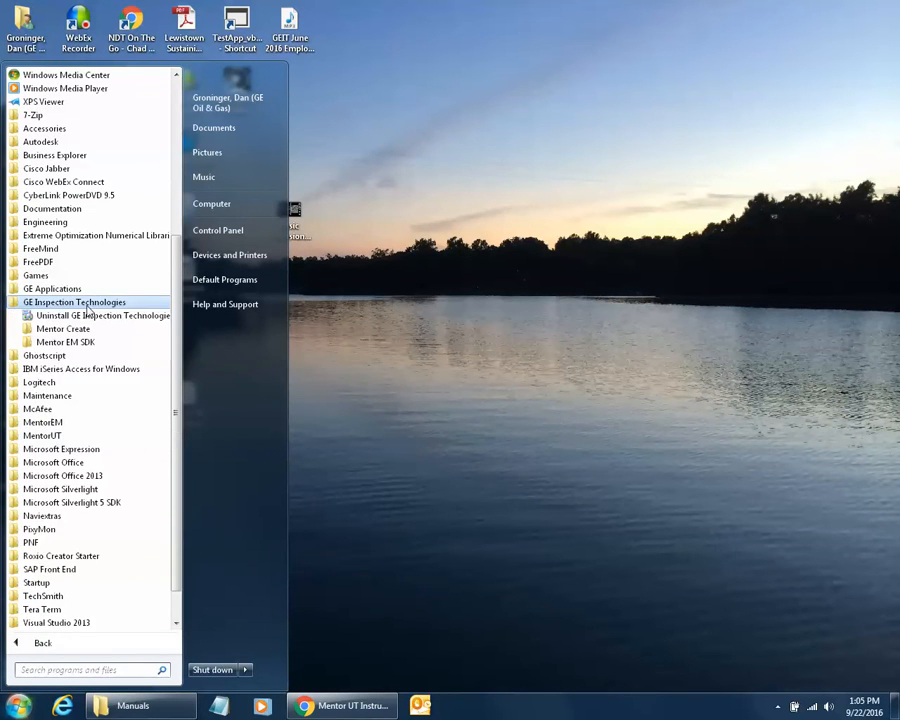
pyautogui.click(86, 328)
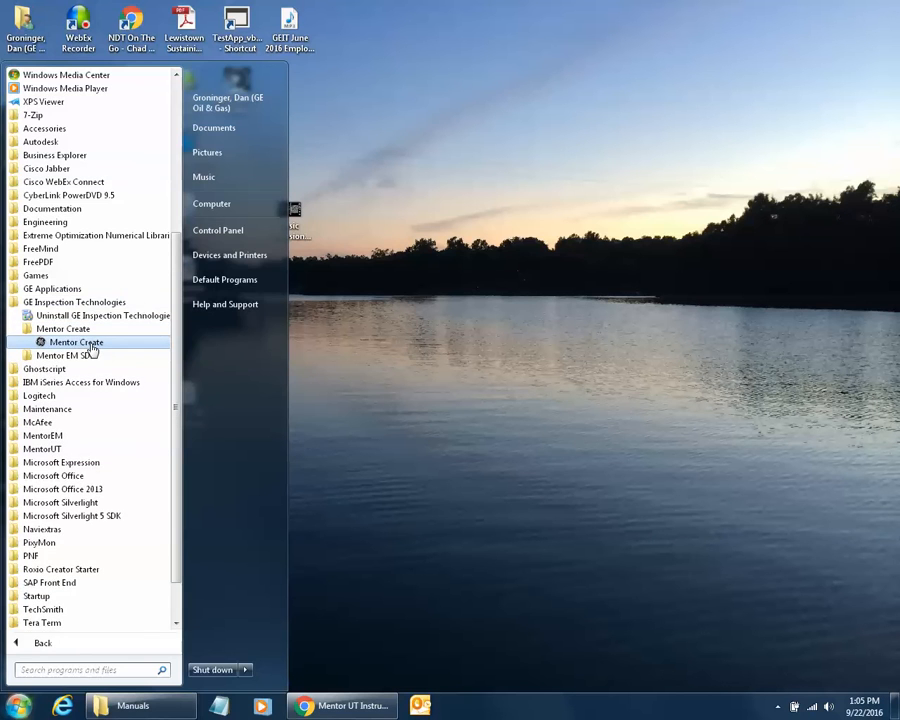
pyautogui.click(78, 342)
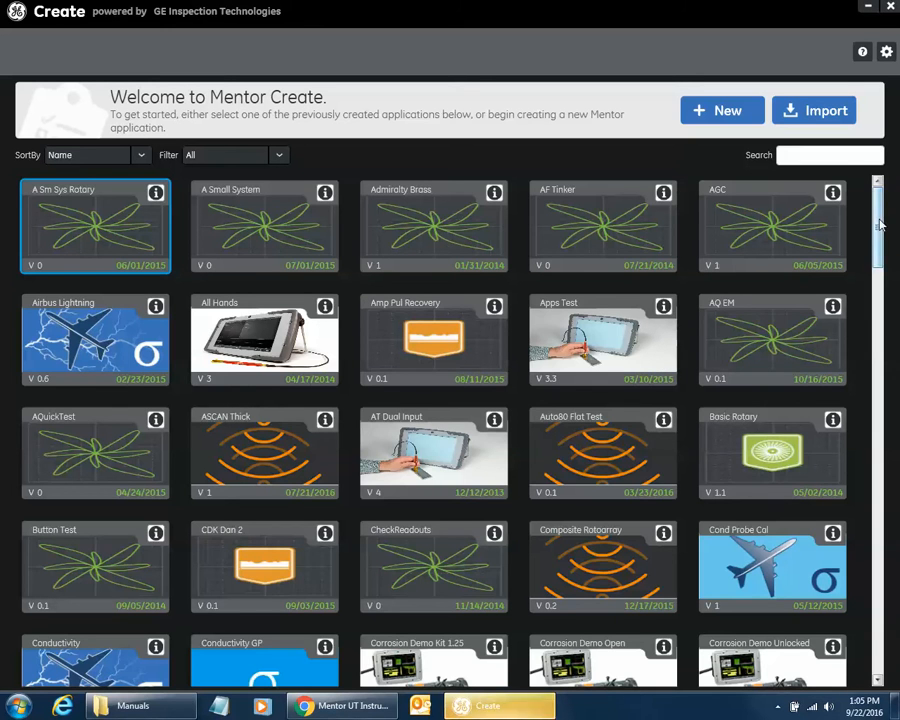
# Browse the stored applications, first unfiltered and then filtered to Mentor EM only.
pyautogui.scroll(-3, 872, 263)
pyautogui.moveTo(872, 263); pyautogui.dragTo(876, 202)
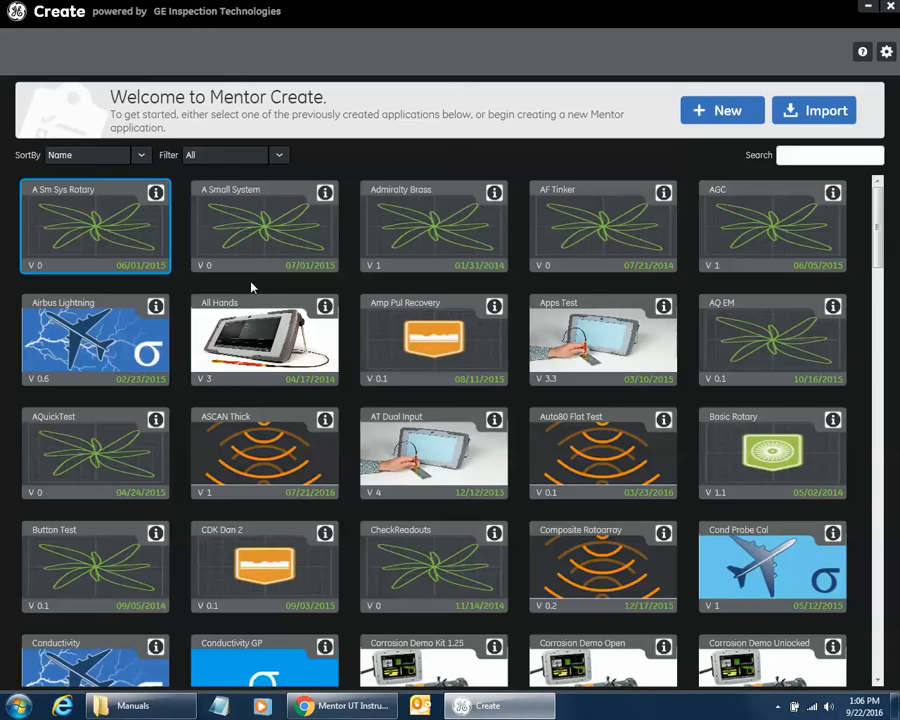
pyautogui.click(281, 156)
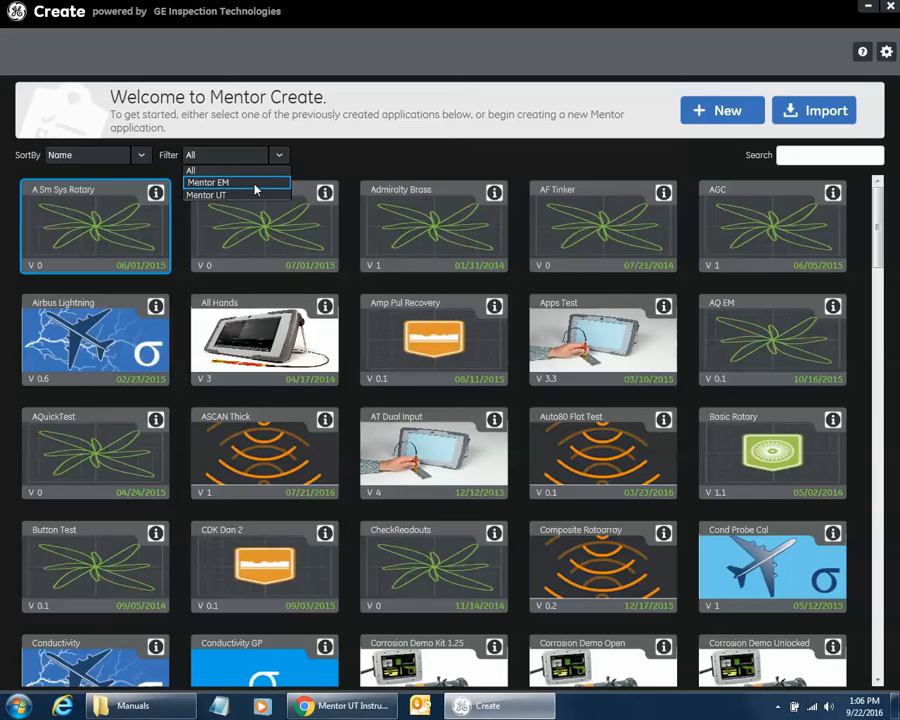
pyautogui.click(255, 184)
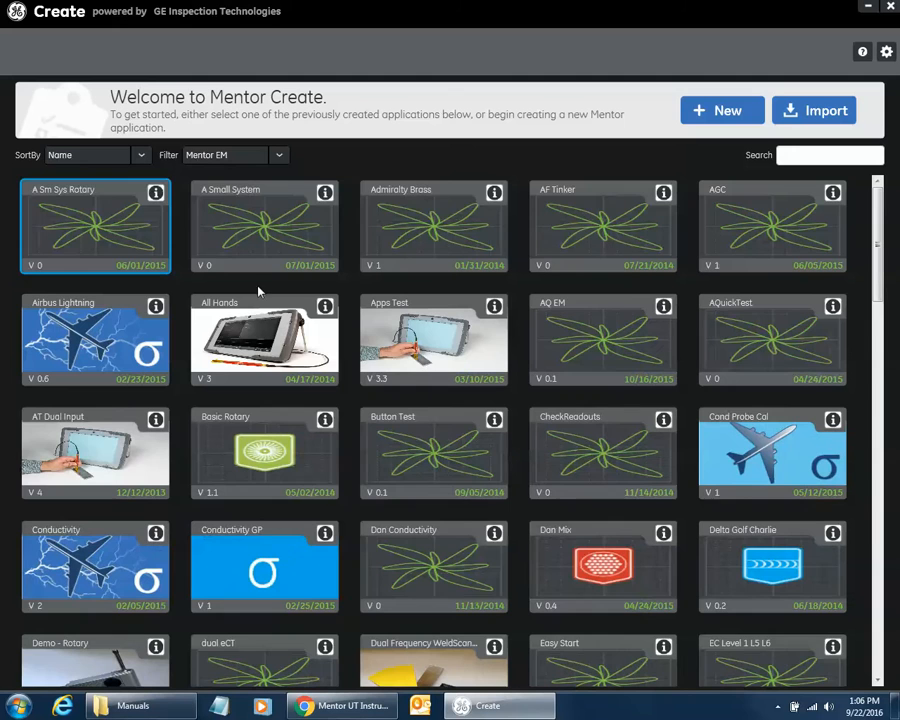
pyautogui.scroll(-2, 420, 374)
pyautogui.scroll(2, 420, 374)
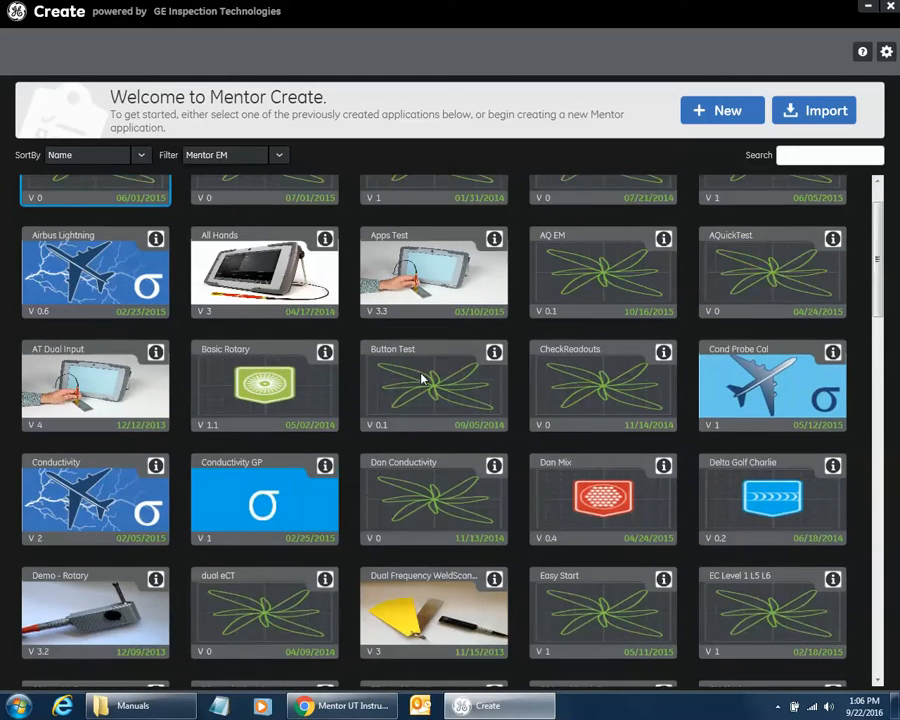
# Filter the application list to Mentor UT, restore the filter to All, and check the sorting options.
pyautogui.click(280, 157)
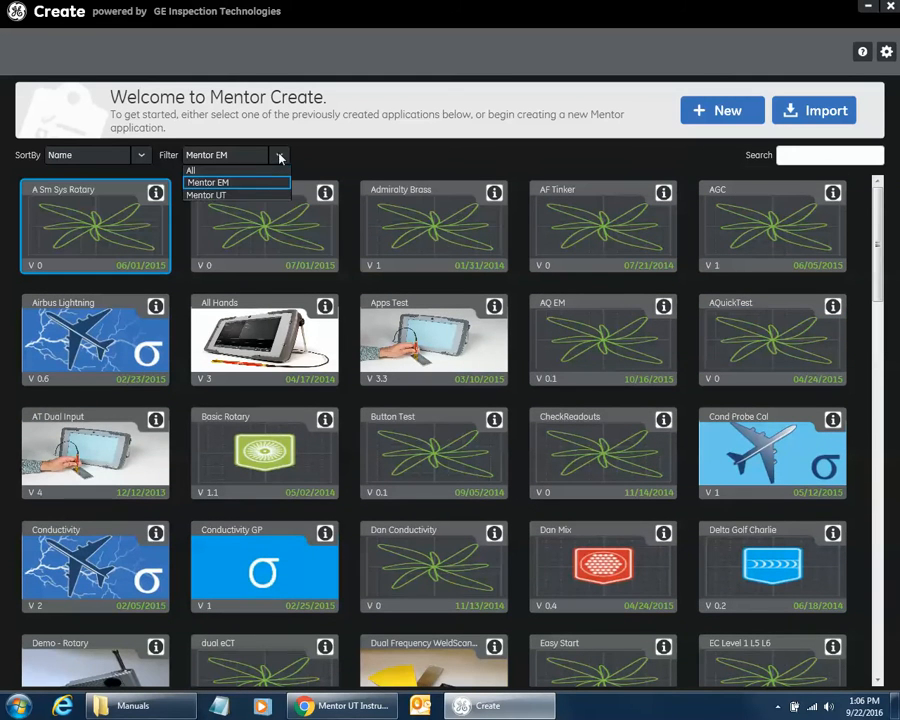
pyautogui.click(228, 196)
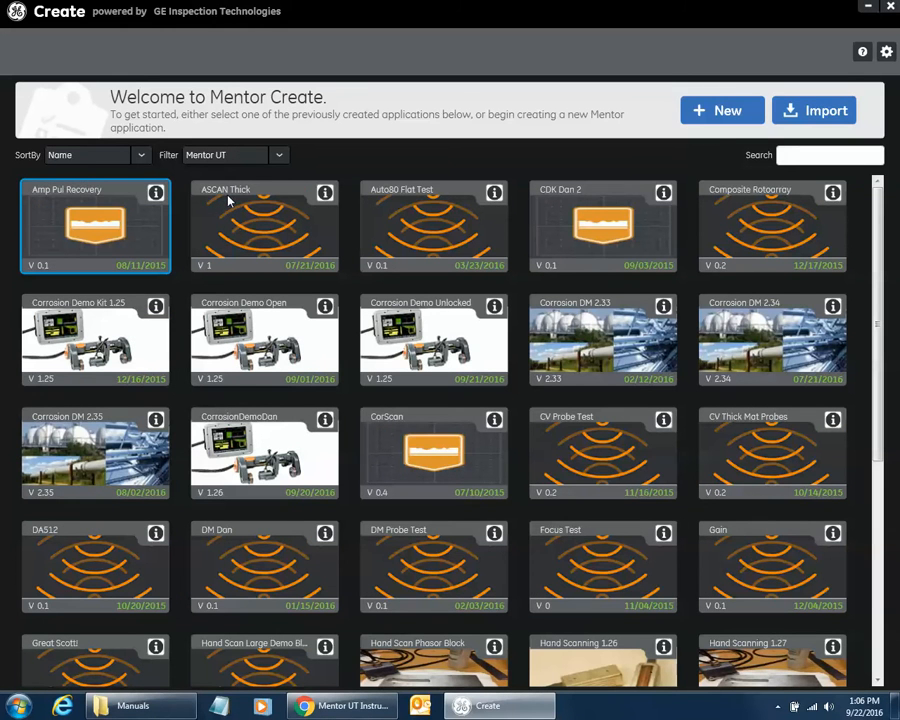
pyautogui.click(281, 154)
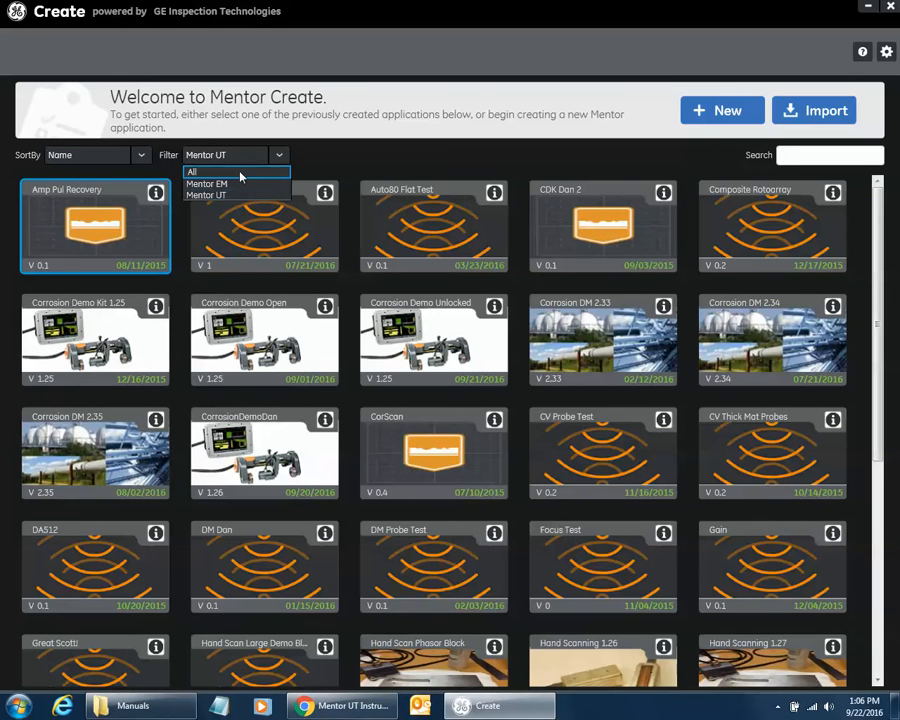
pyautogui.click(239, 174)
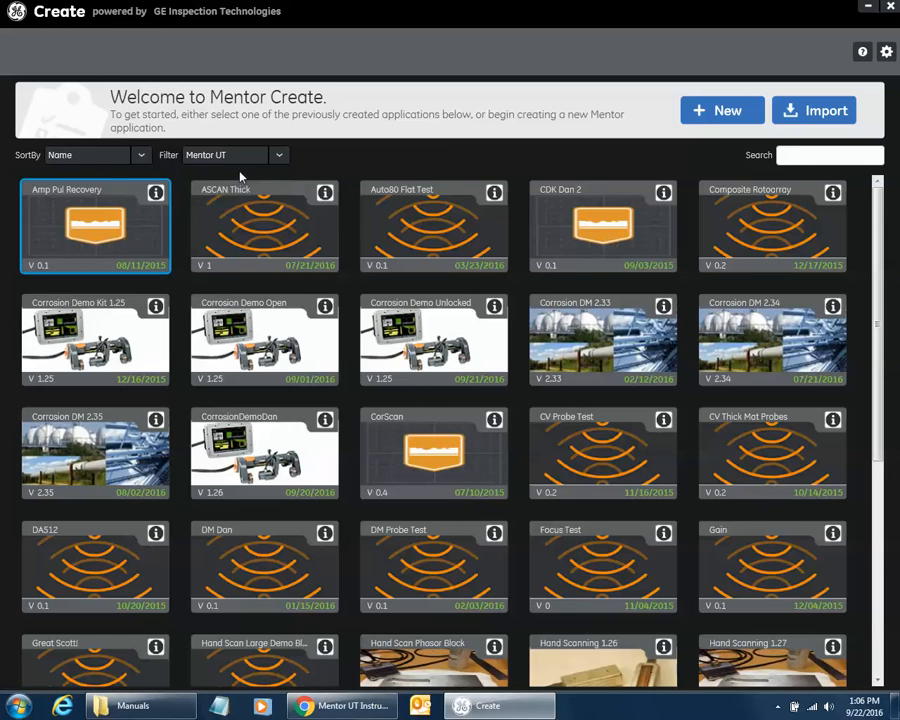
pyautogui.click(141, 156)
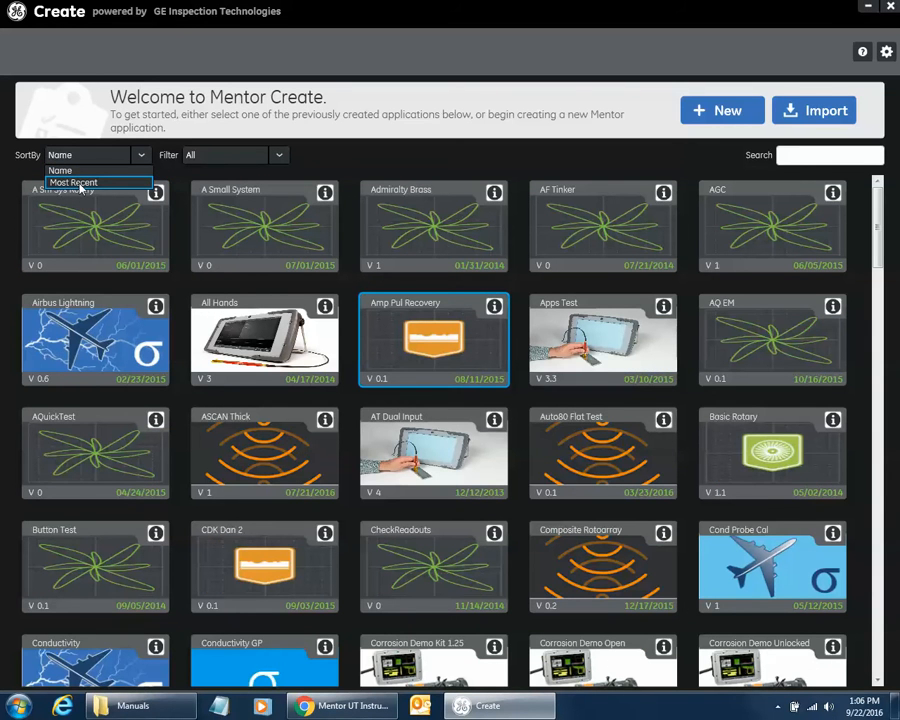
pyautogui.click(354, 166)
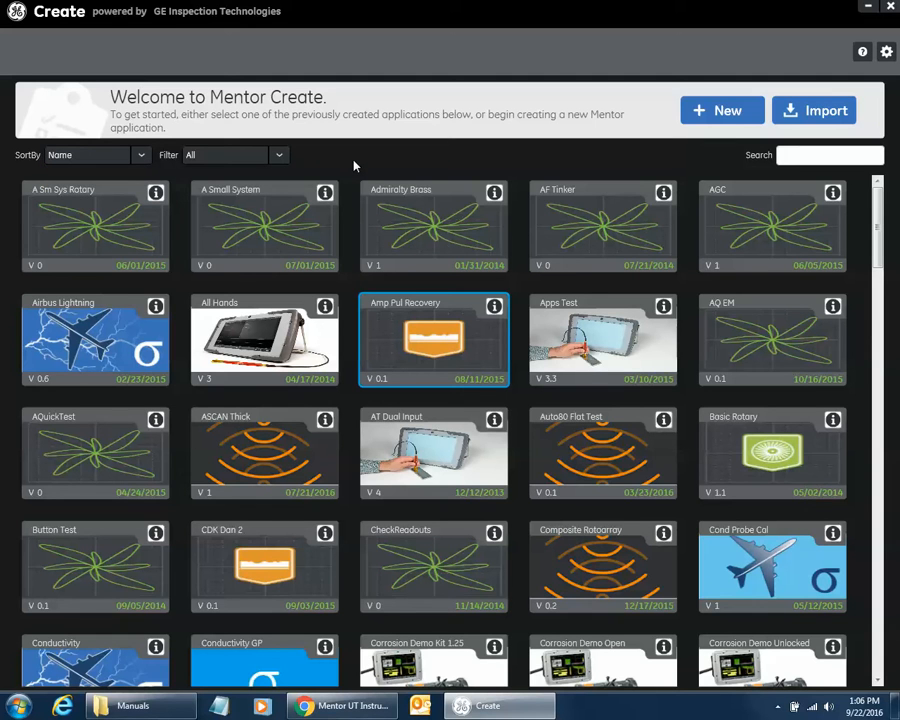
pyautogui.click(795, 120)
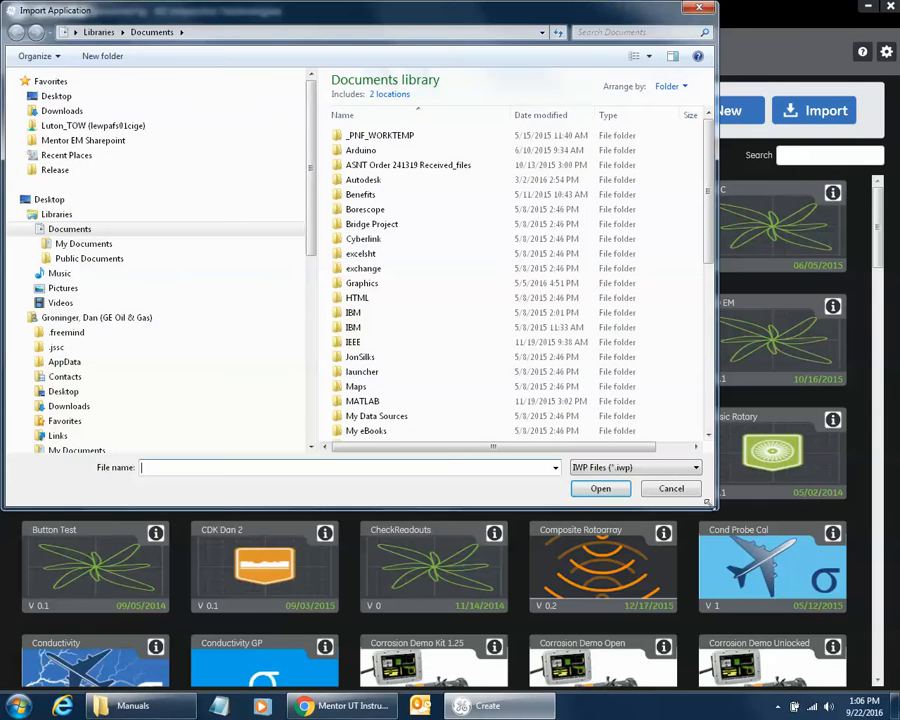
pyautogui.moveTo(706, 502); pyautogui.dragTo(799, 616)
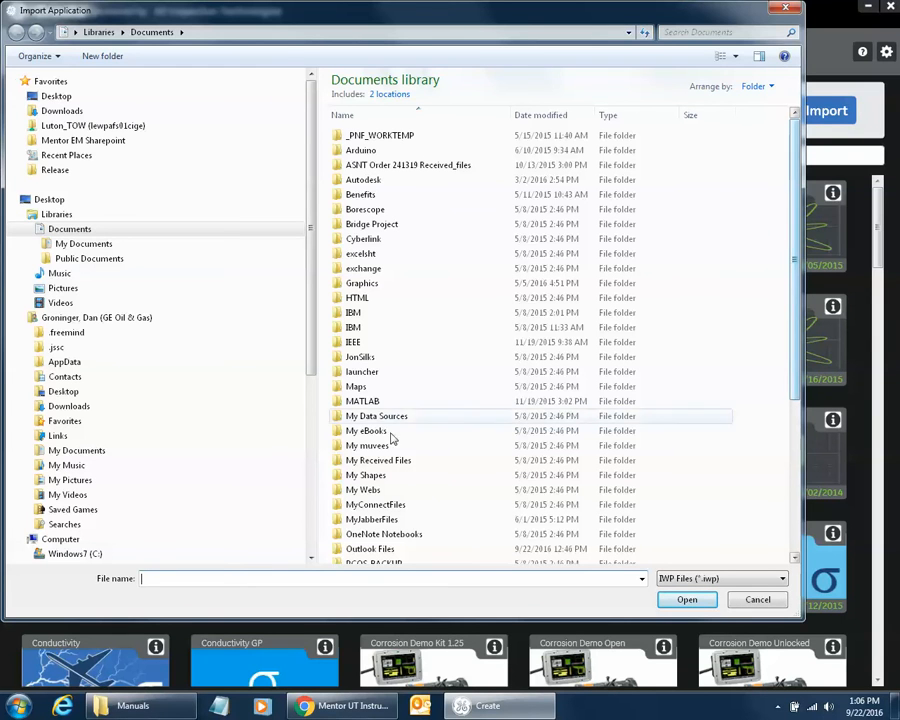
pyautogui.scroll(-7, 111, 547)
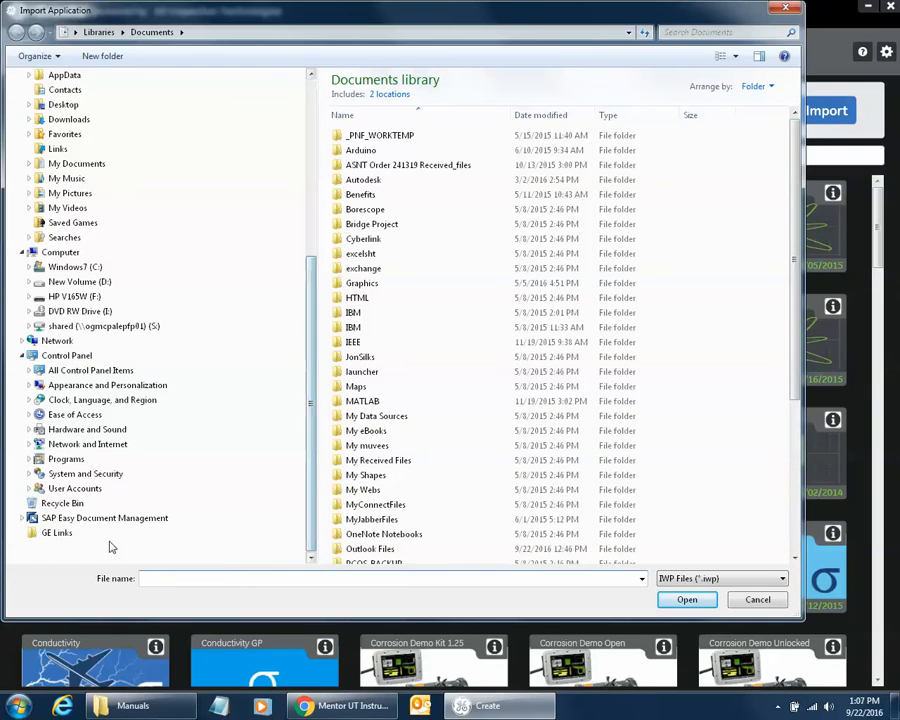
pyautogui.click(74, 297)
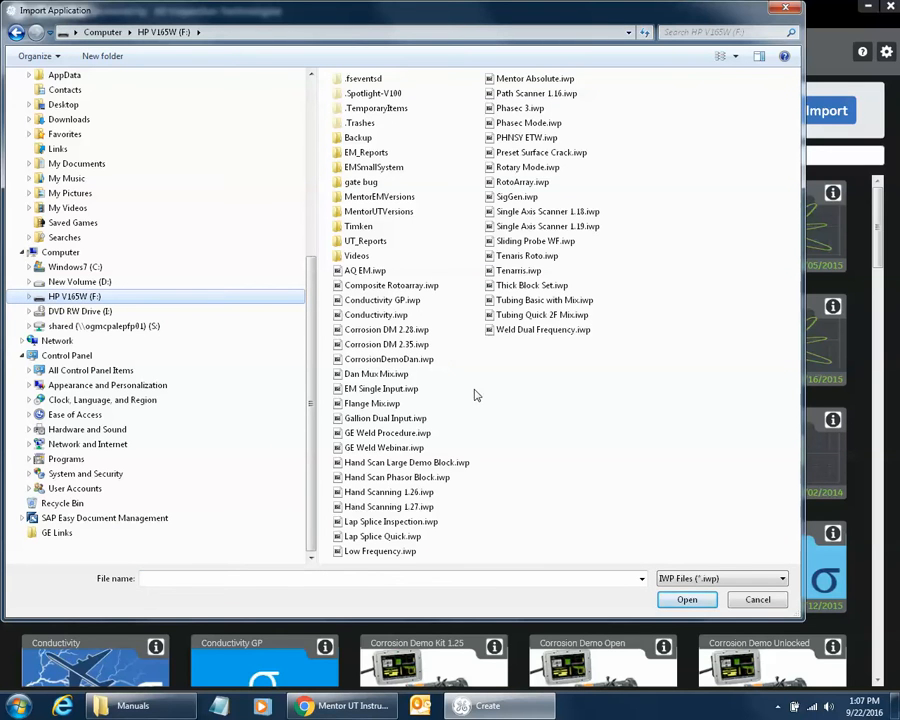
pyautogui.click(382, 375)
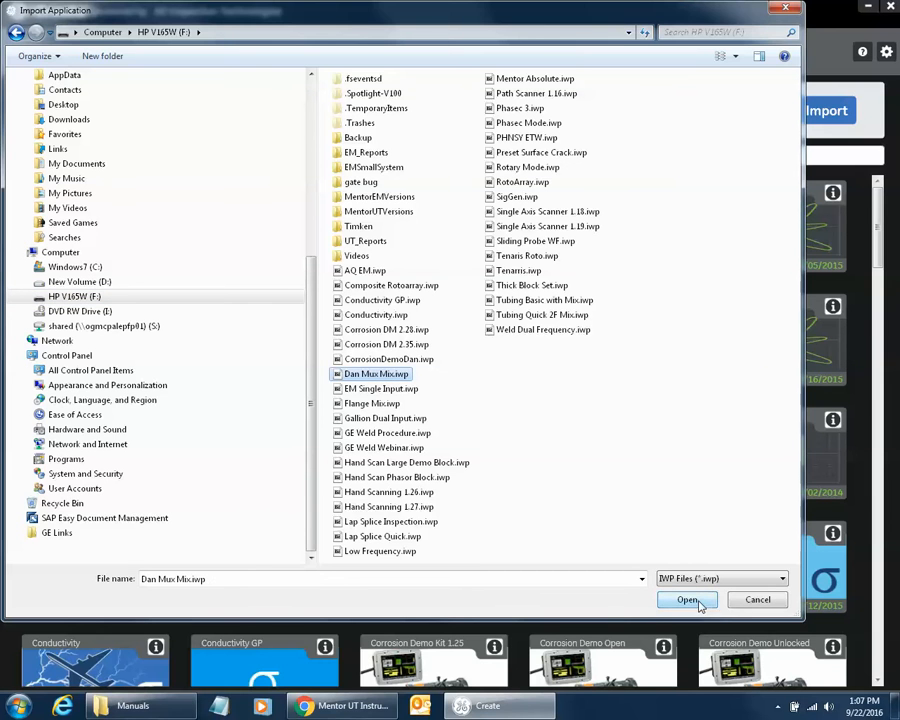
pyautogui.click(758, 601)
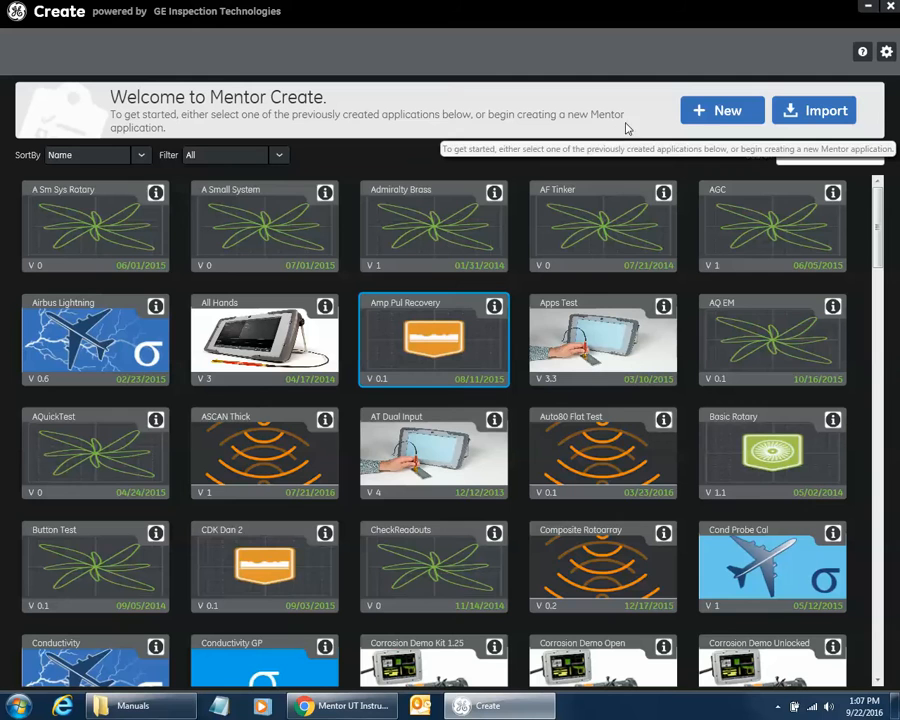
# Start a new application and set its instrument to Mentor UT.
pyautogui.click(713, 115)
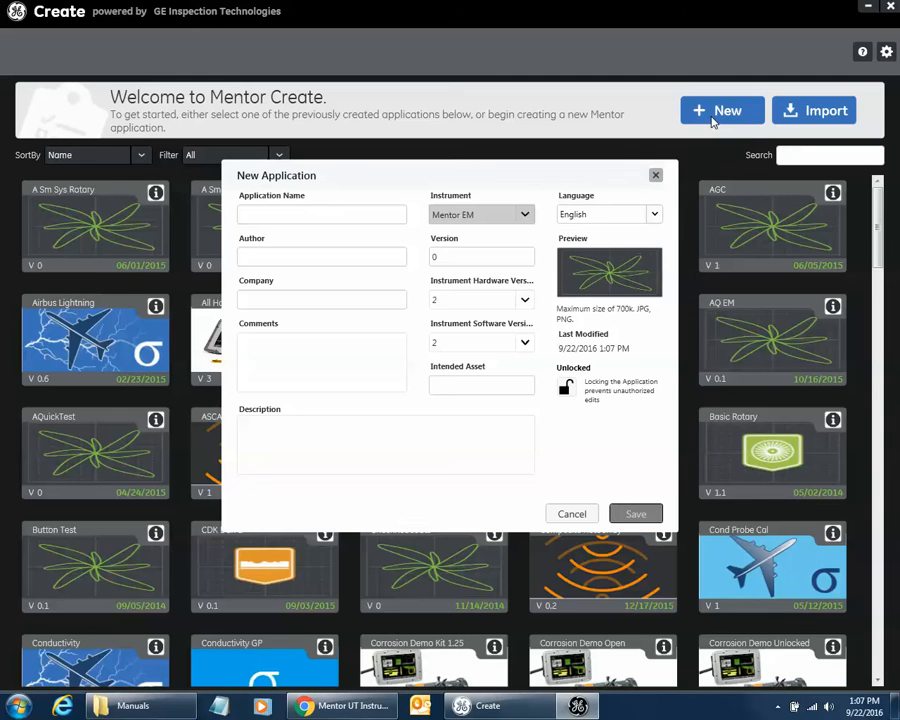
pyautogui.click(282, 215)
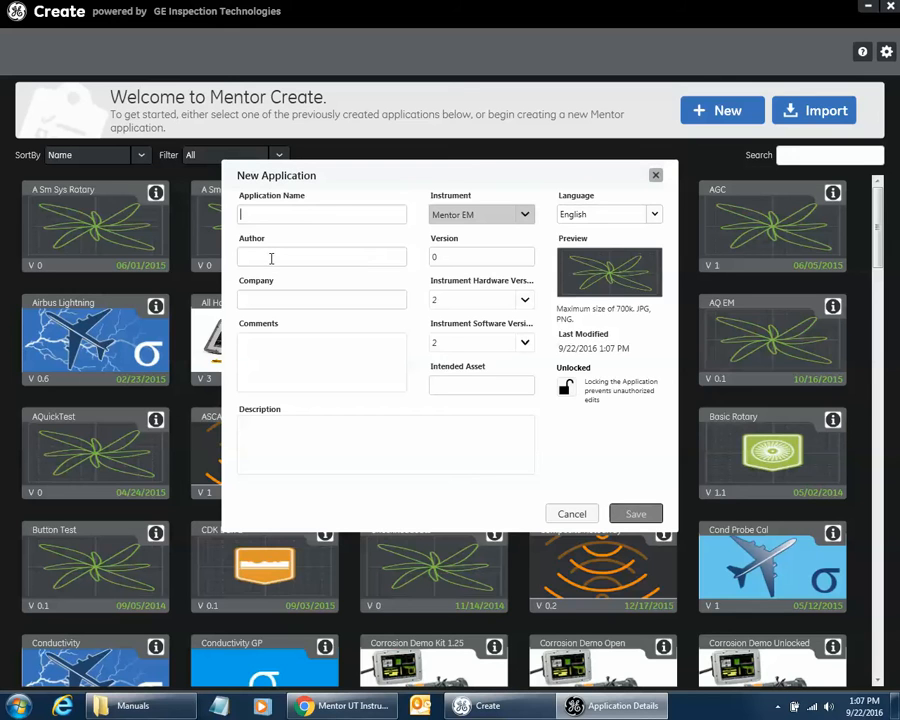
pyautogui.click(271, 258)
pyautogui.click(295, 217)
pyautogui.doubleClick(434, 258)
pyautogui.click(525, 216)
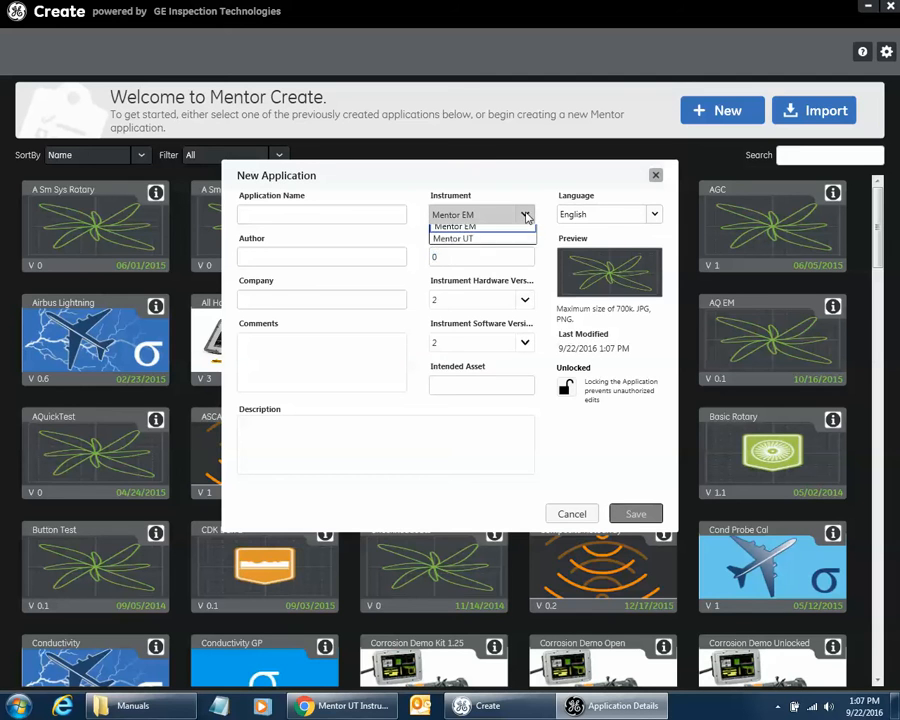
pyautogui.click(476, 245)
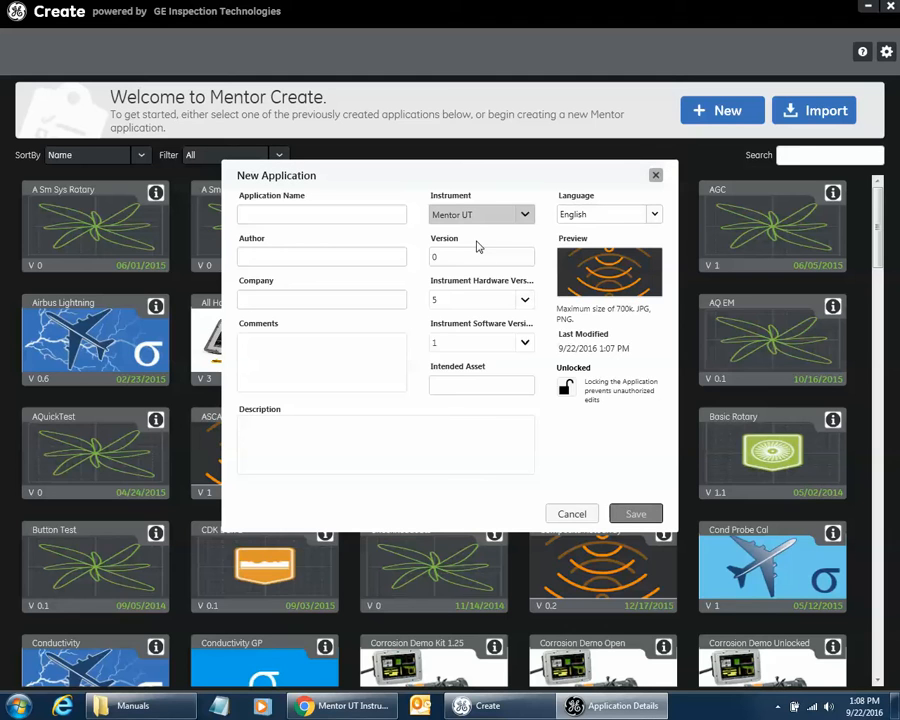
pyautogui.click(522, 299)
pyautogui.click(522, 303)
pyautogui.click(524, 343)
pyautogui.click(524, 347)
pyautogui.click(612, 281)
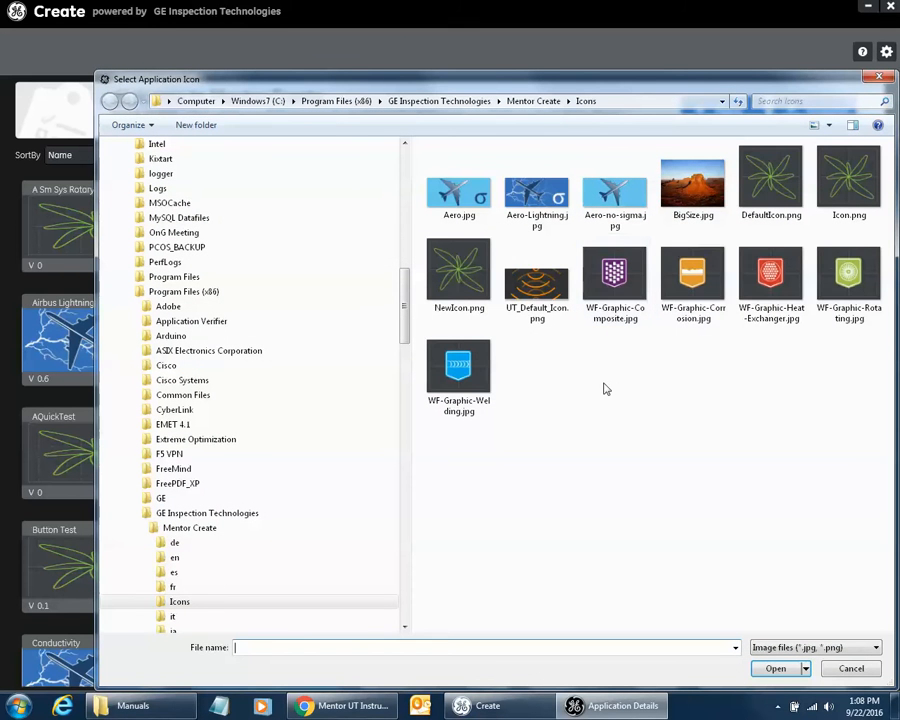
pyautogui.click(703, 210)
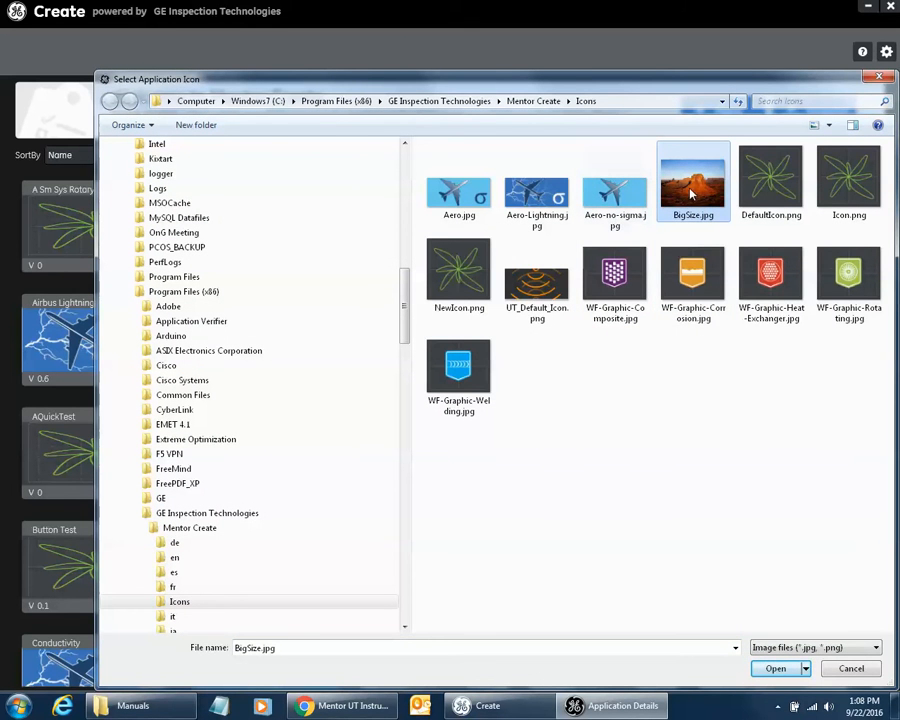
pyautogui.doubleClick(530, 203)
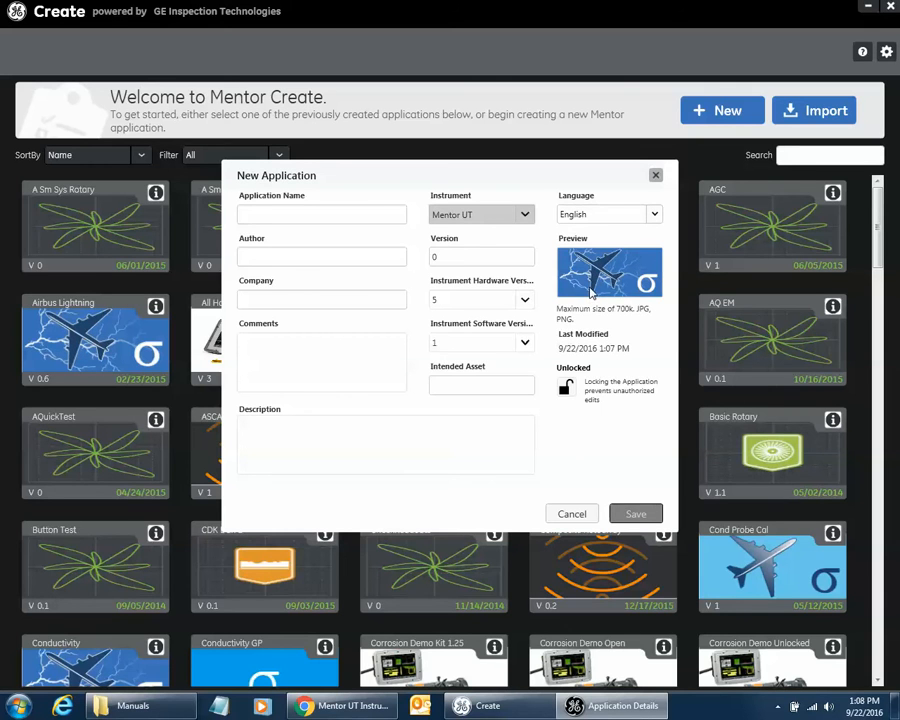
pyautogui.click(575, 514)
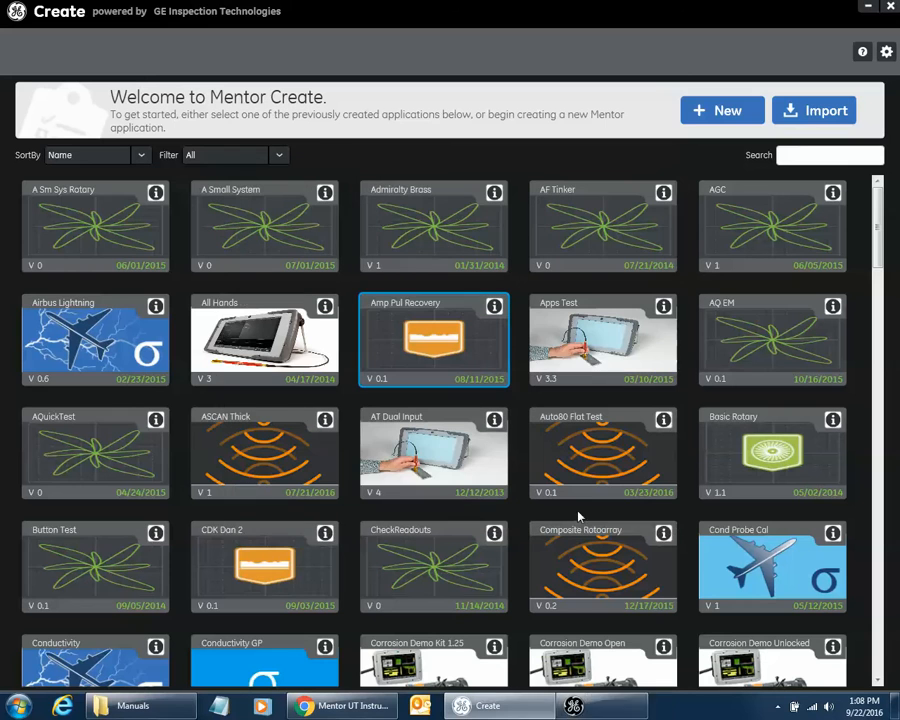
# Check the user guide option and the About Create version information, and review the distance, temperature and conductivity unit settings.
pyautogui.click(864, 54)
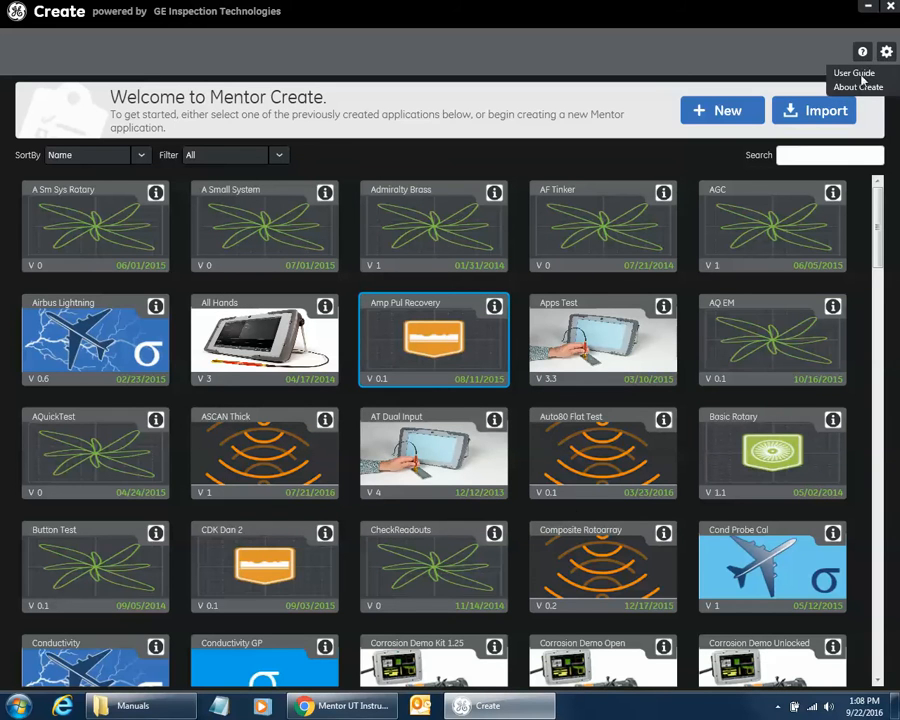
pyautogui.moveTo(864, 78)
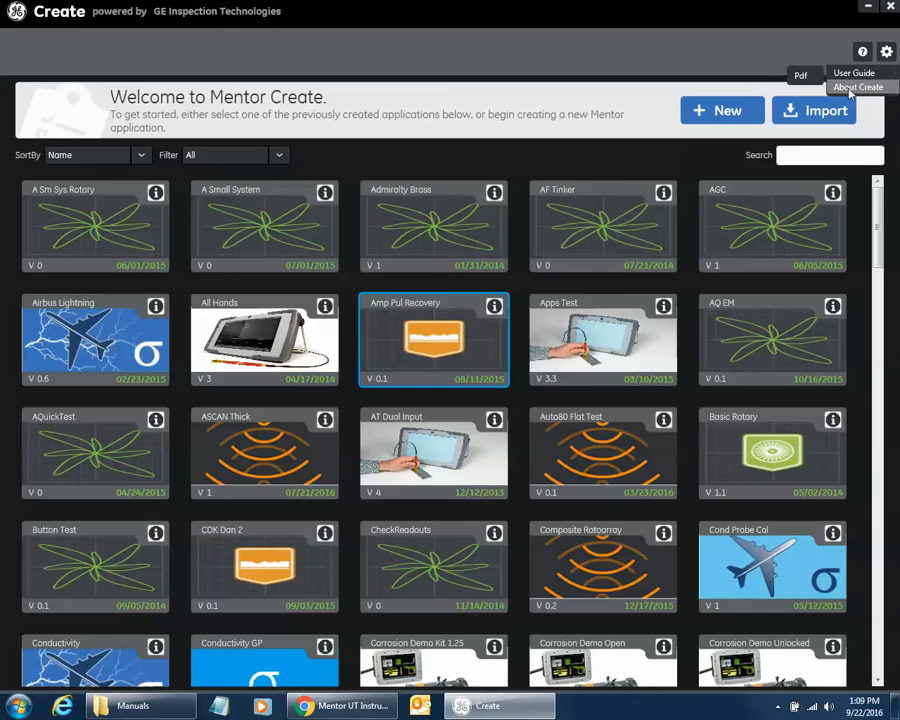
pyautogui.click(868, 87)
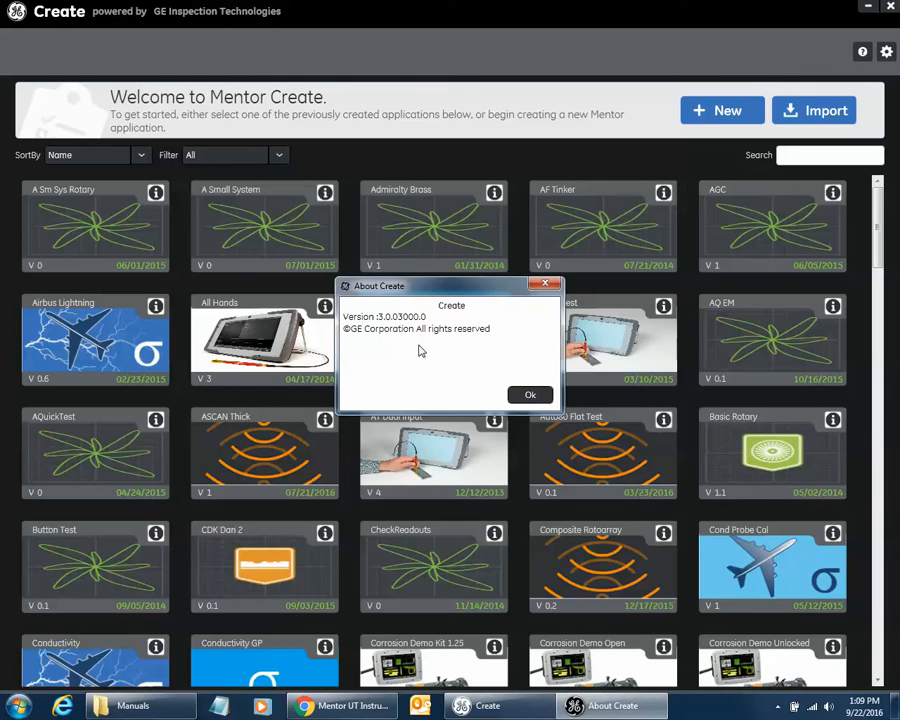
pyautogui.click(530, 396)
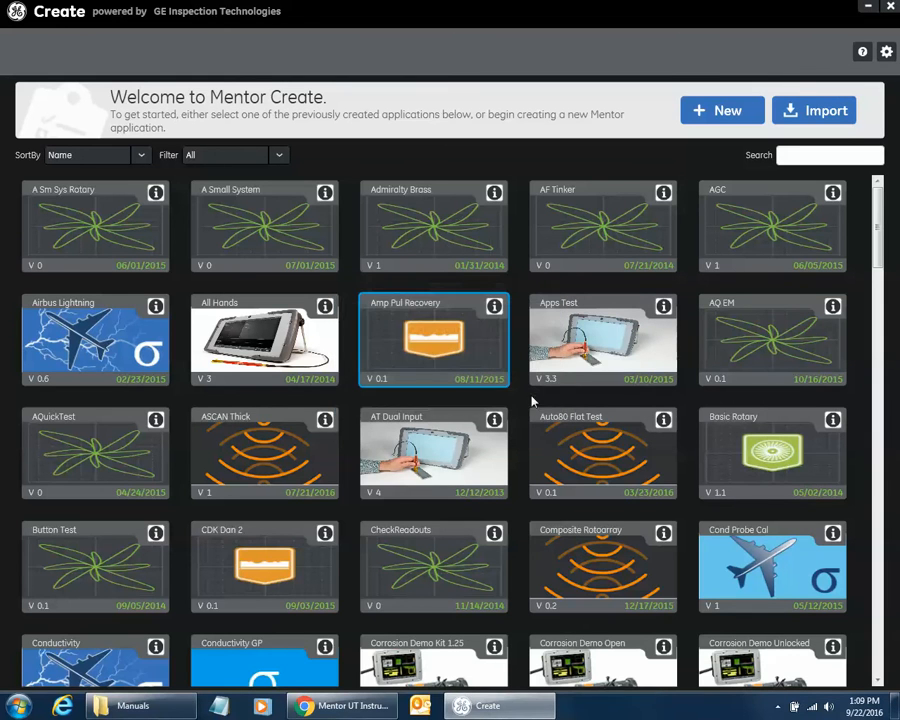
pyautogui.click(885, 55)
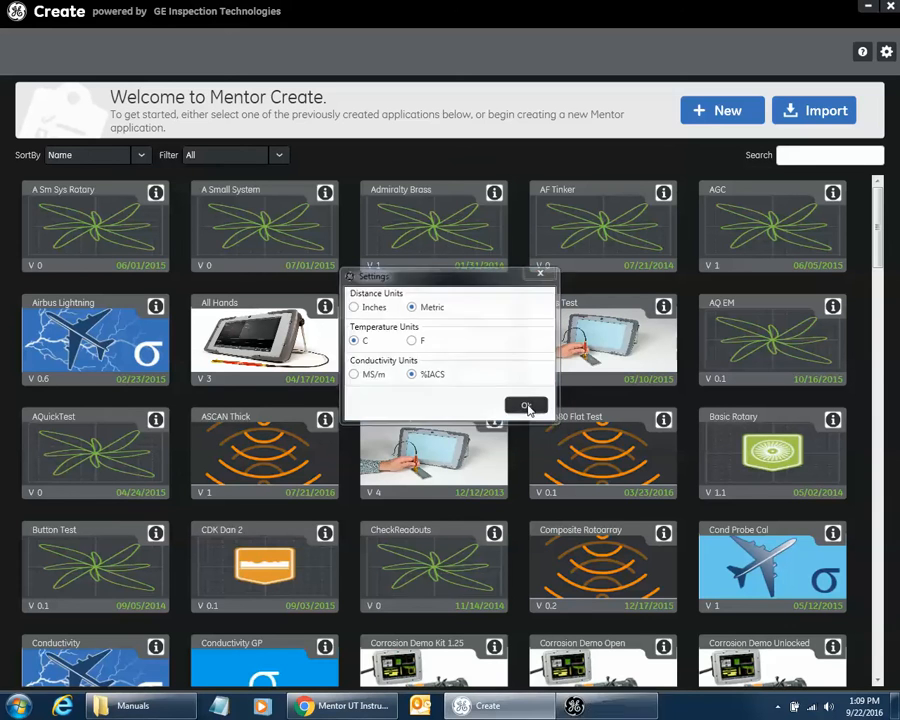
pyautogui.click(526, 405)
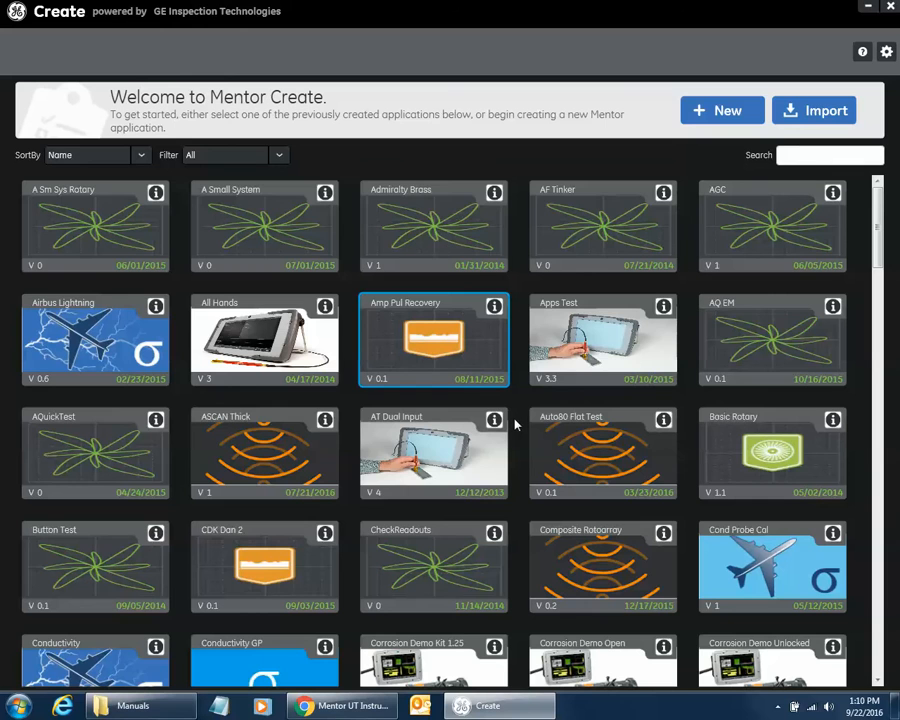
# Start a new application and name it Create UT Video.
pyautogui.click(722, 111)
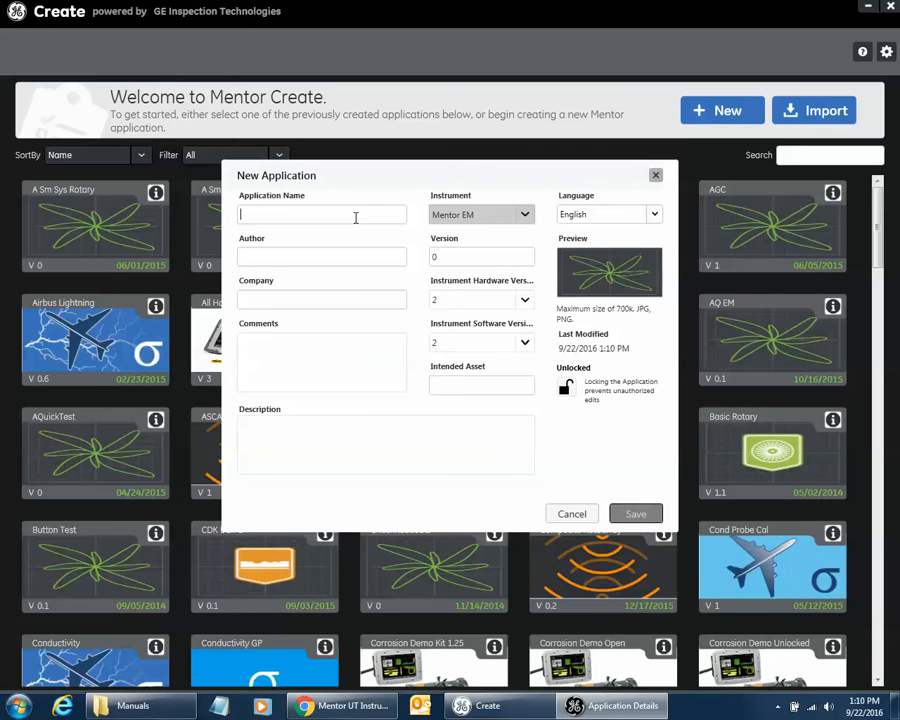
pyautogui.write('Tes')
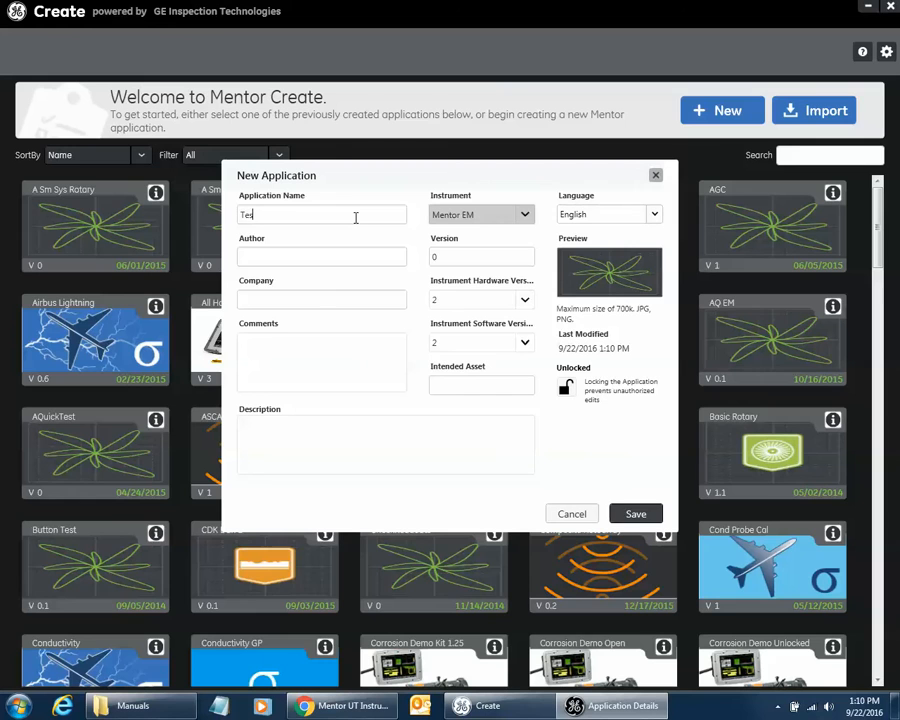
pyautogui.press('BackSpace')
pyautogui.press('BackSpace')
pyautogui.press('BackSpace')
pyautogui.write('C')
pyautogui.press('BackSpace')
pyautogui.write('Create UT Video')
# Enter the author's name, set the company to GE and add the comment "Simple app to demonstrate Create".
pyautogui.click(305, 256)
pyautogui.write('Groninger')
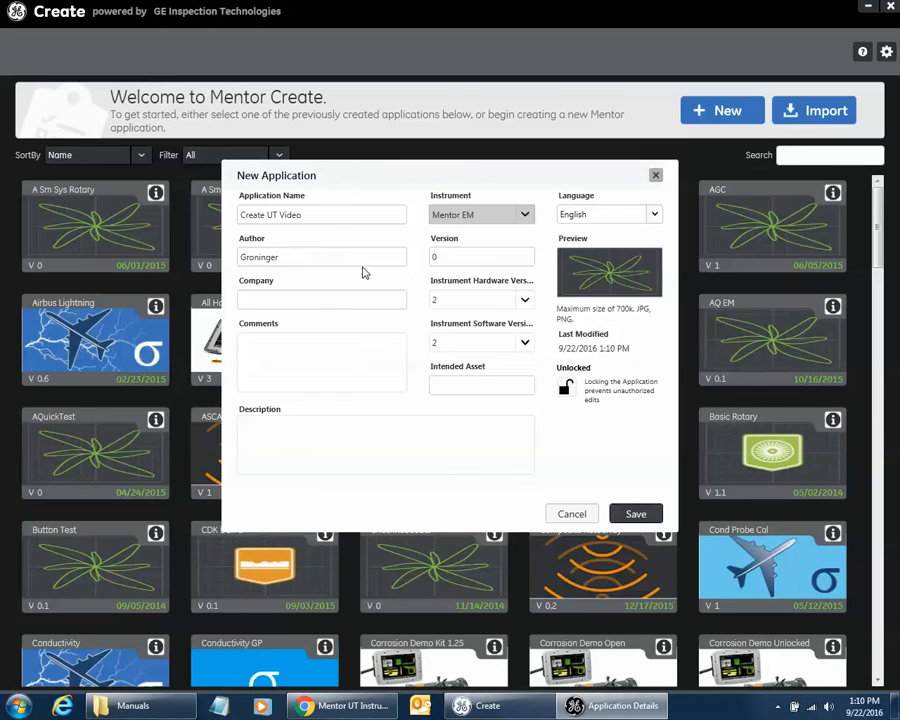
pyautogui.click(331, 299)
pyautogui.write('GE')
pyautogui.click(331, 344)
pyautogui.write('Simple app to demonstrate Create')
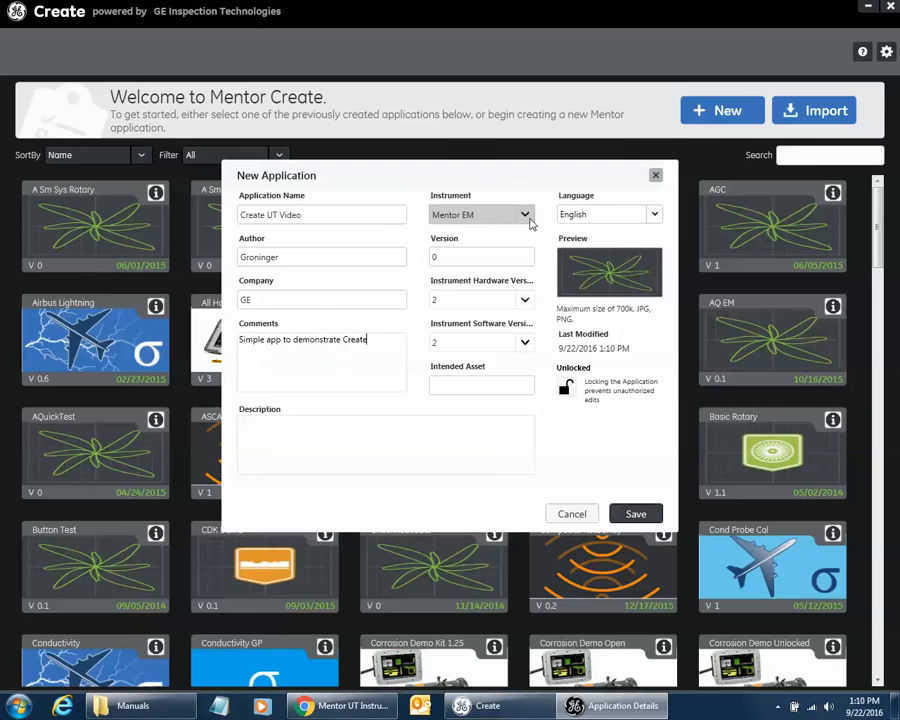
# Set the new application's version to 0.1 and its instrument to Mentor UT.
pyautogui.click(472, 257)
pyautogui.write('.1')
pyautogui.click(522, 214)
pyautogui.click(500, 245)
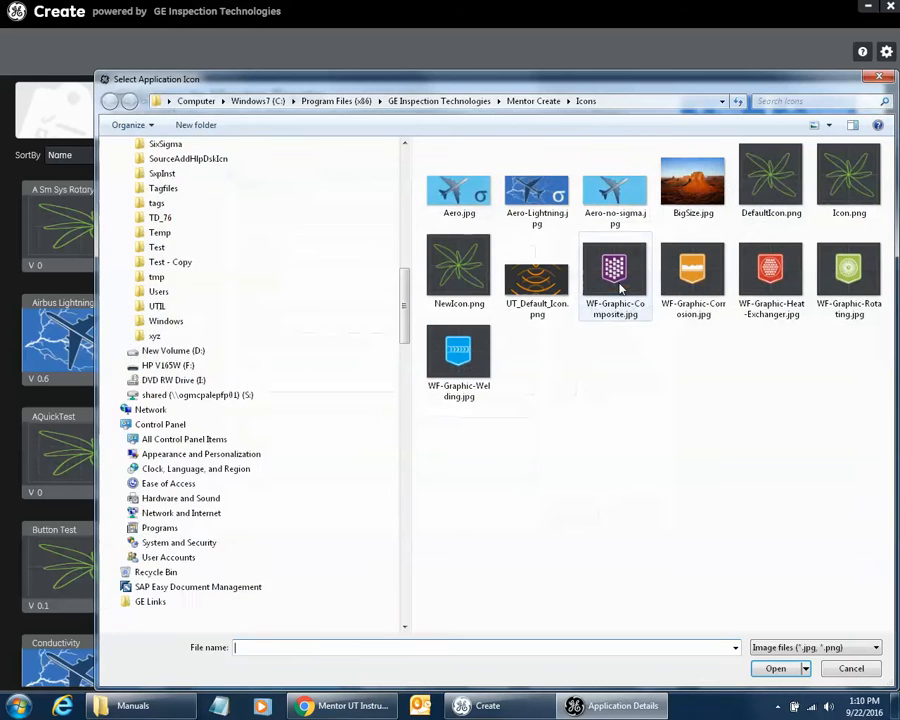
# Use WF-Graphic-Corrosion.jpg as the preview image, and save and open the Create UT Video application.
pyautogui.click(609, 271)
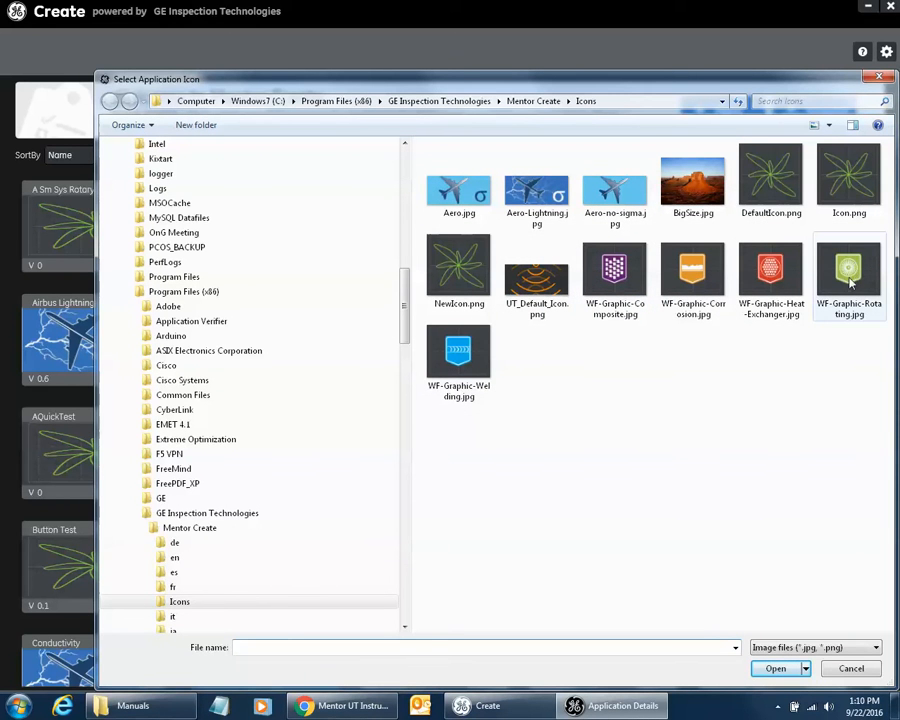
pyautogui.doubleClick(692, 274)
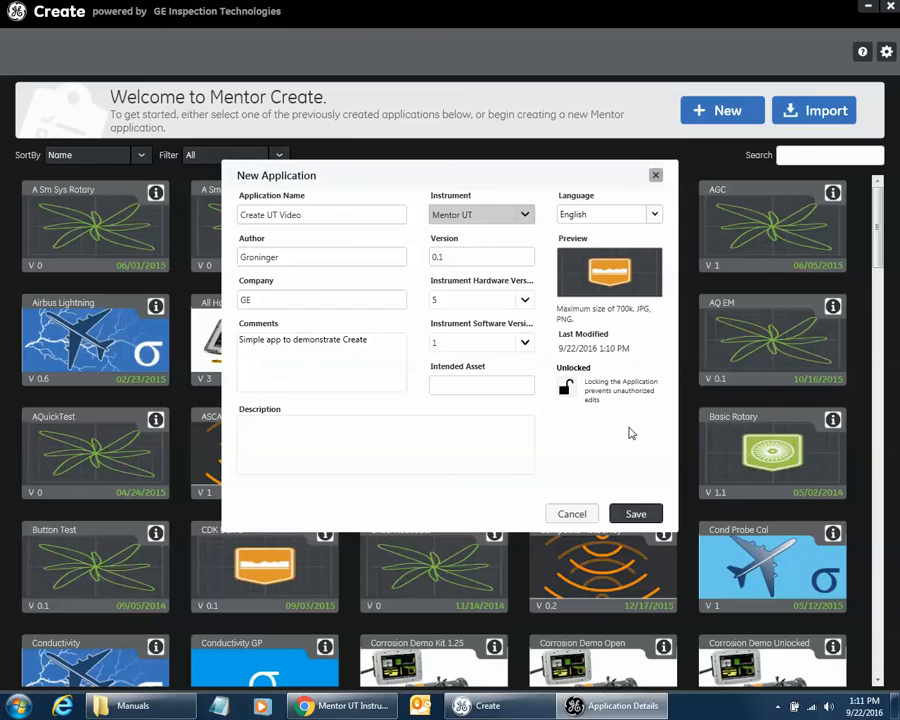
pyautogui.click(636, 515)
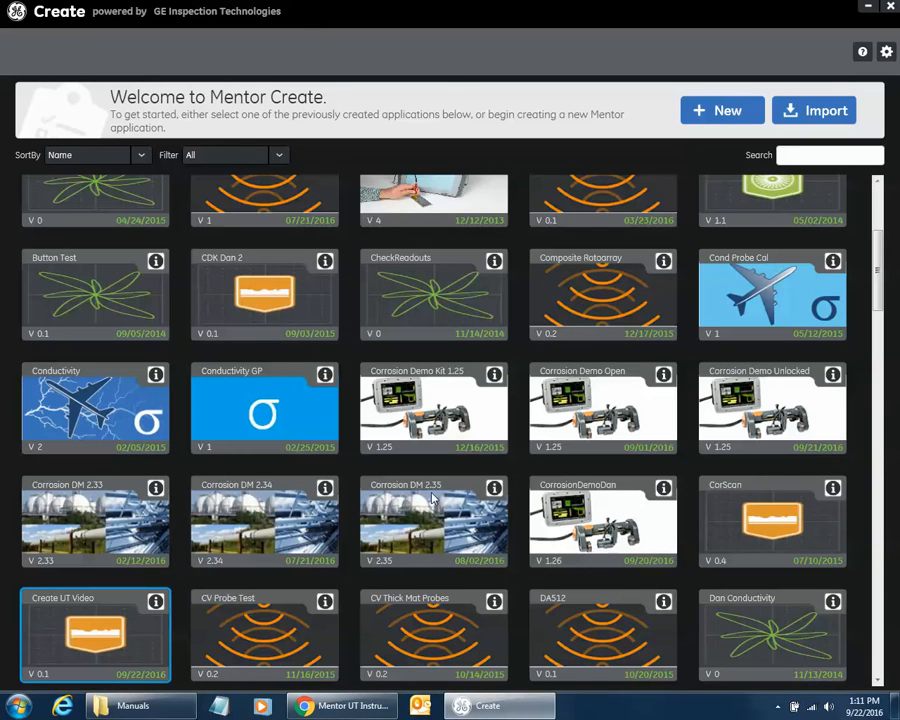
pyautogui.doubleClick(73, 603)
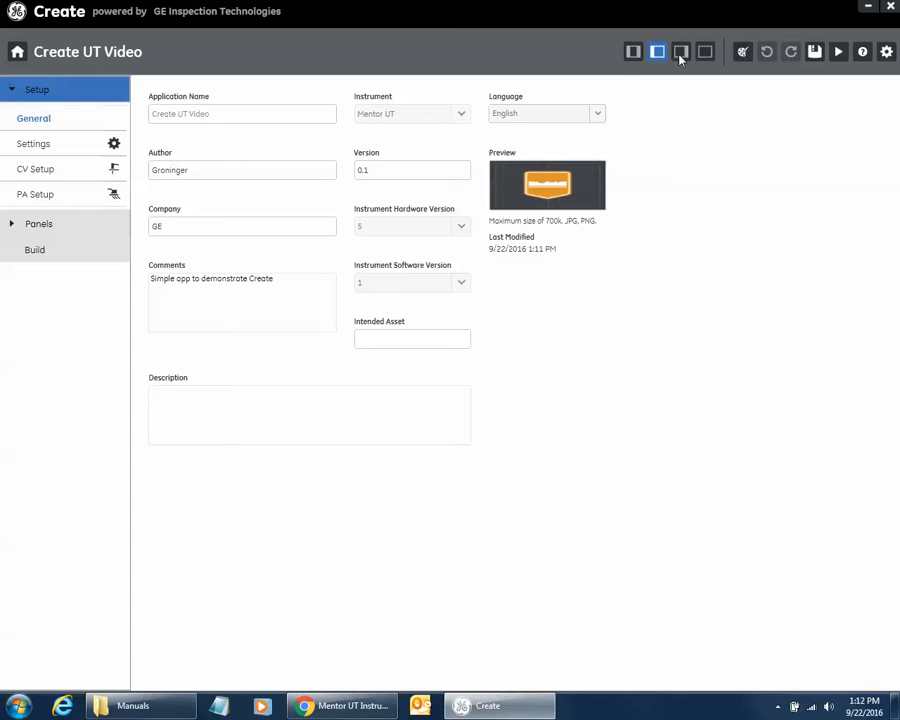
# Examine the application's parameter settings, the Custom Color Palette Editor and the unit settings without changing anything.
pyautogui.click(29, 144)
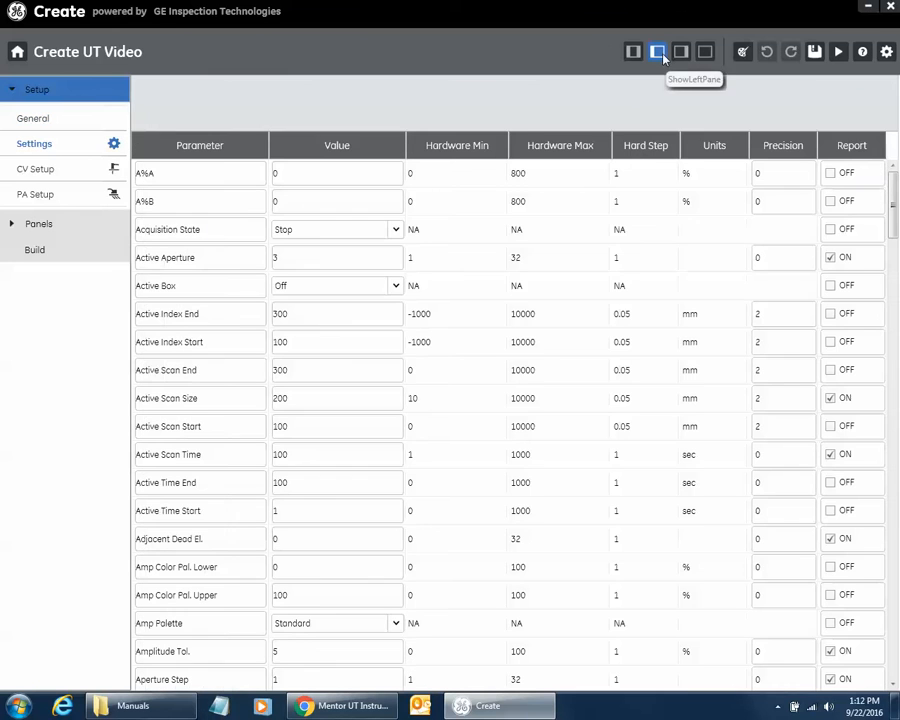
pyautogui.click(743, 53)
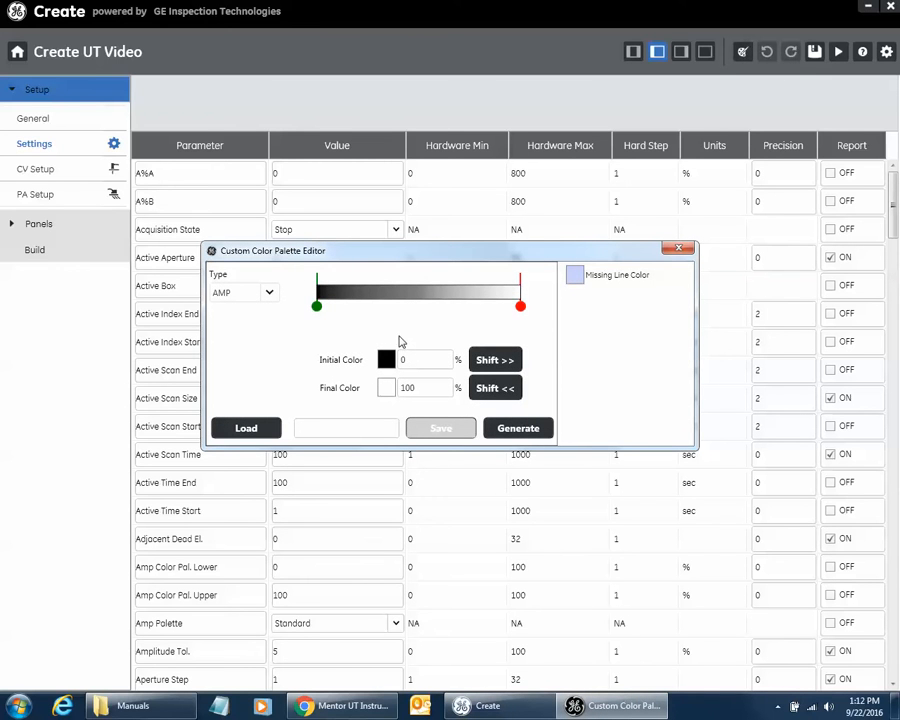
pyautogui.click(680, 250)
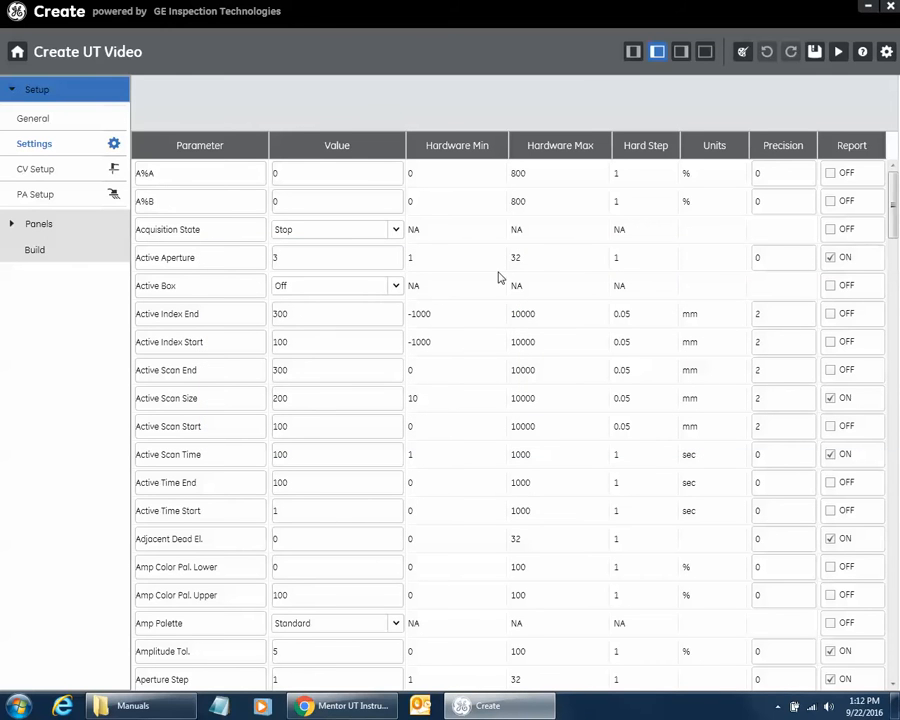
pyautogui.click(885, 52)
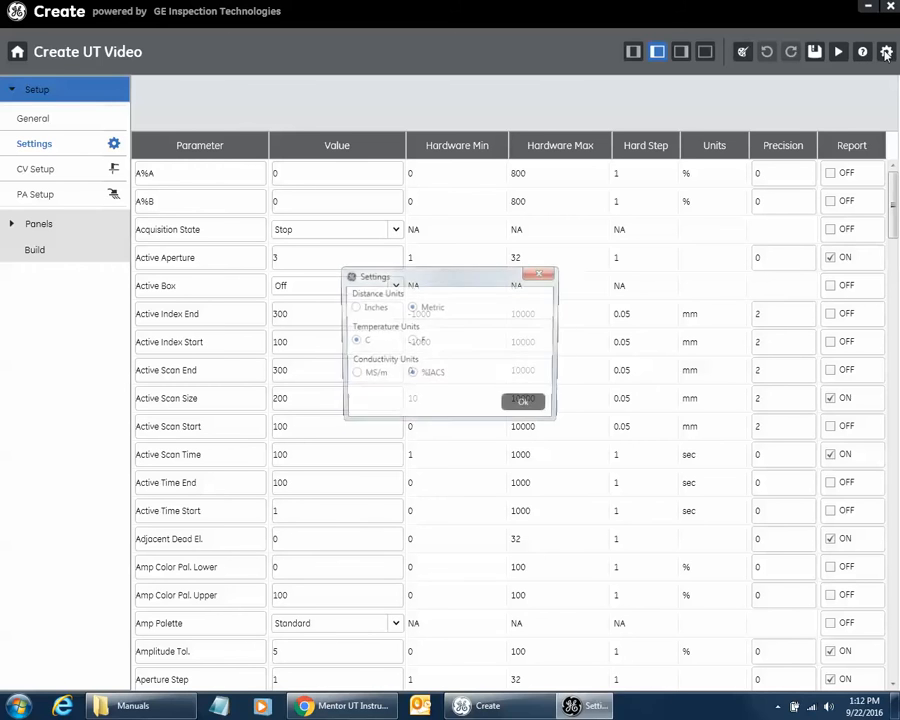
pyautogui.click(526, 406)
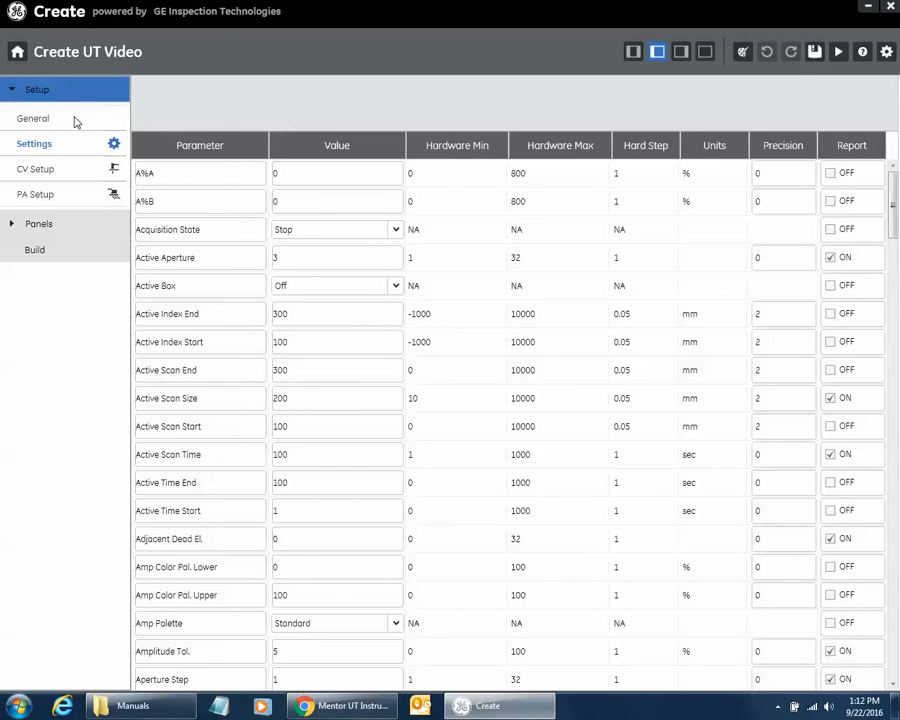
# Review the general information and parameter table, and set the Acquisition State parameter to Free Run.
pyautogui.click(42, 124)
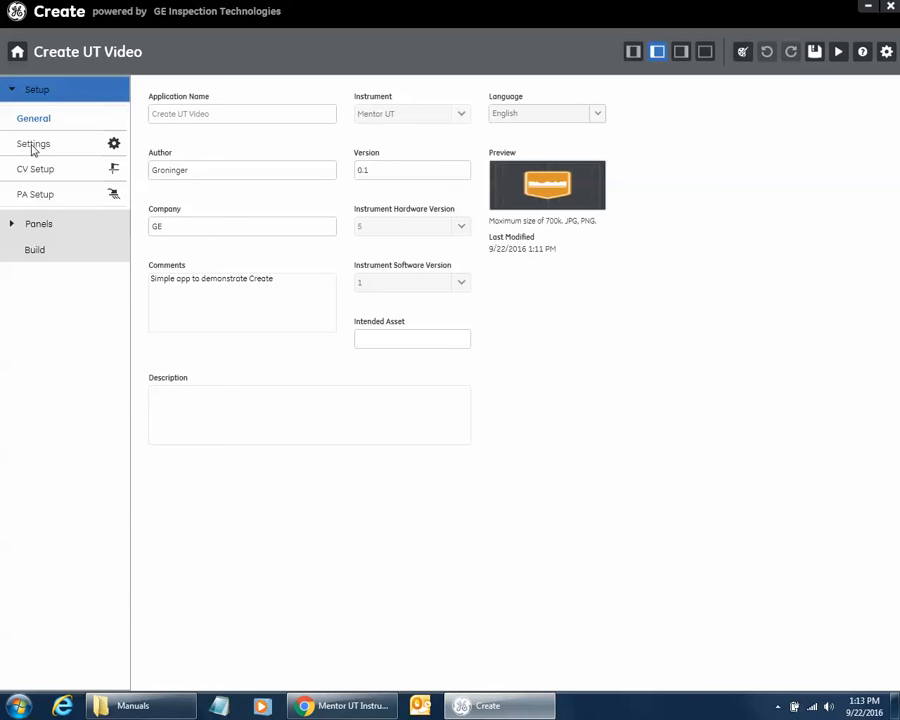
pyautogui.click(33, 146)
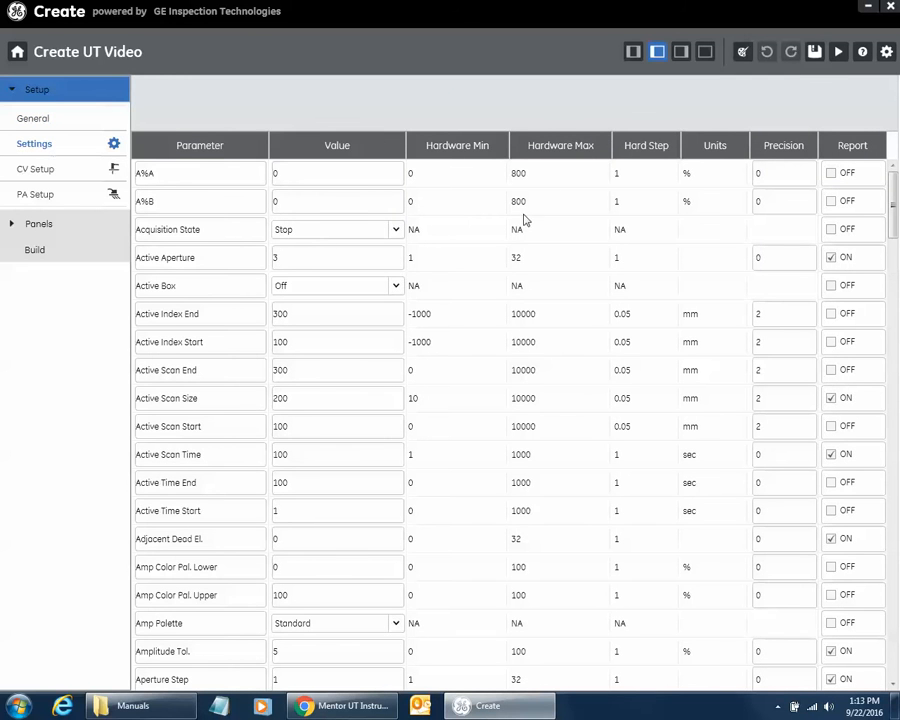
pyautogui.moveTo(897, 207)
pyautogui.mouseDown()
pyautogui.moveTo(884, 323)
pyautogui.moveTo(890, 410)
pyautogui.moveTo(893, 198)
pyautogui.mouseUp()
pyautogui.click(396, 231)
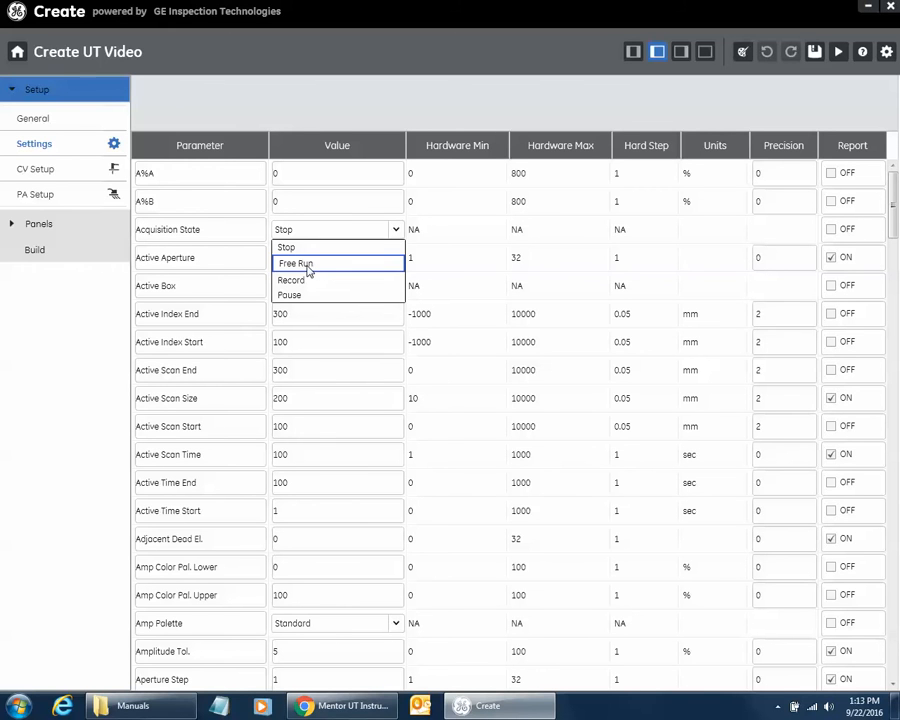
pyautogui.click(306, 264)
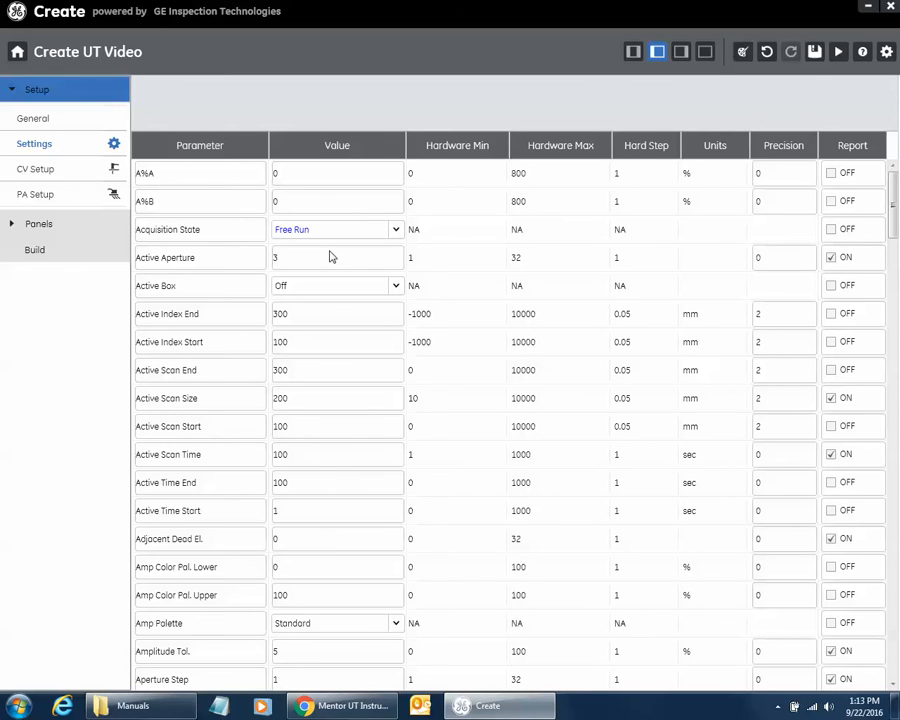
# Examine the Probe, Gates, AutoCal and Pulser Receiver sections of the CV Setup.
pyautogui.click(36, 172)
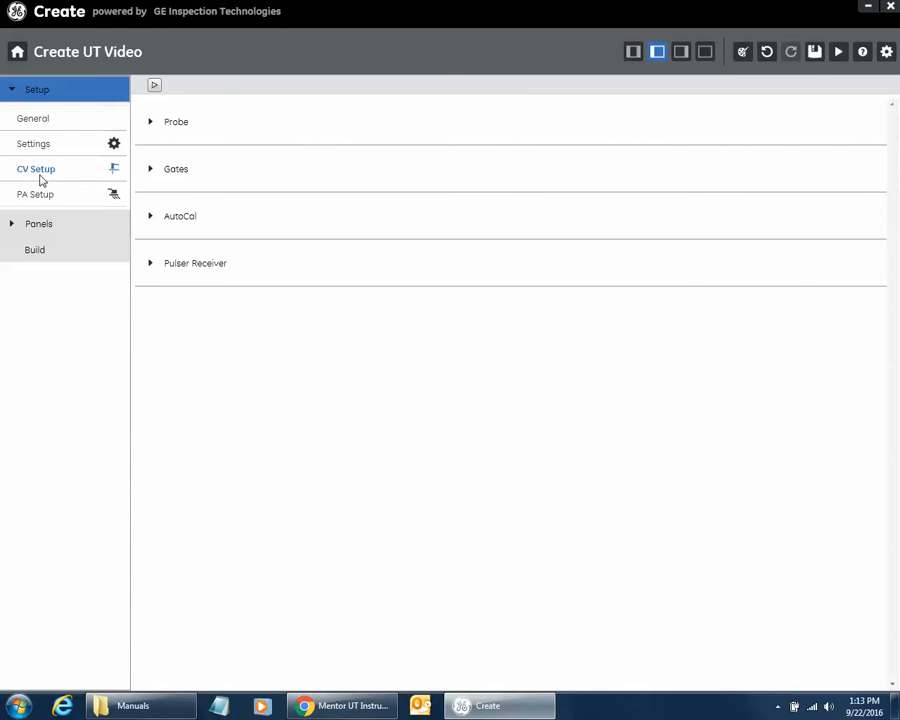
pyautogui.click(150, 123)
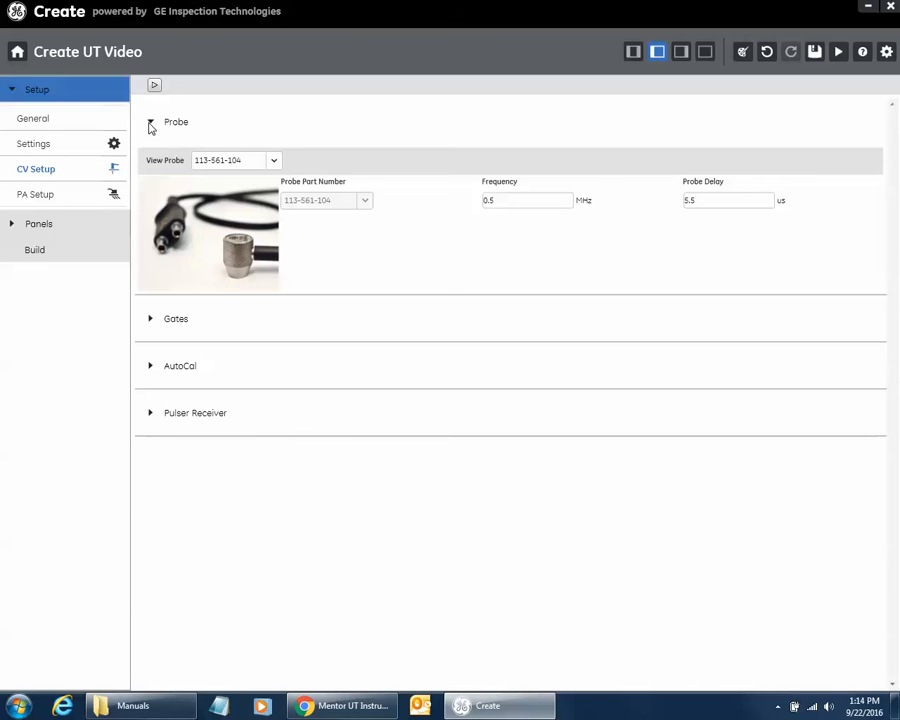
pyautogui.click(151, 320)
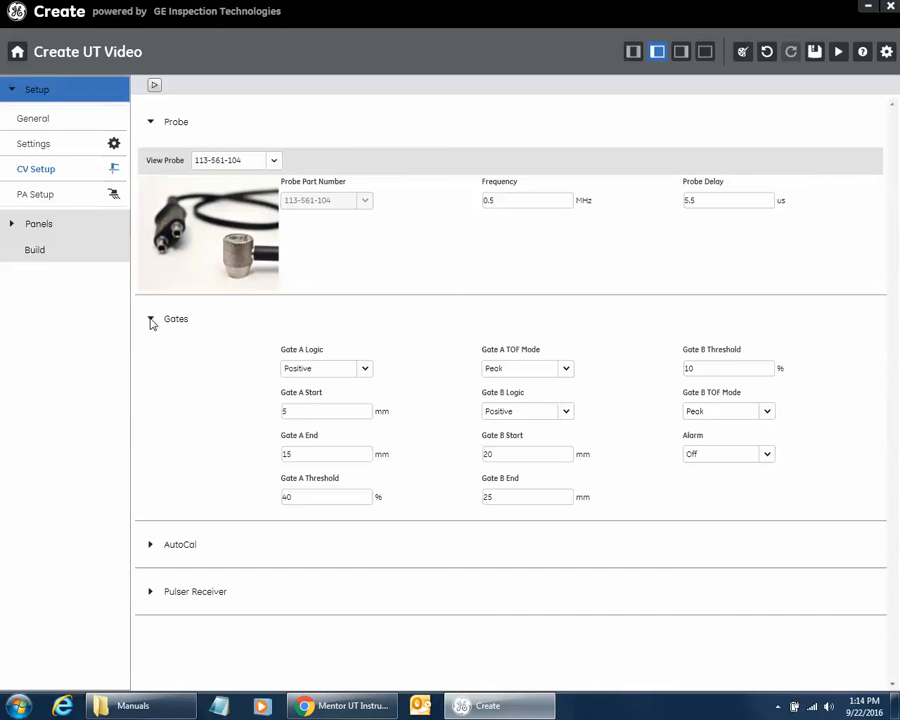
pyautogui.click(151, 320)
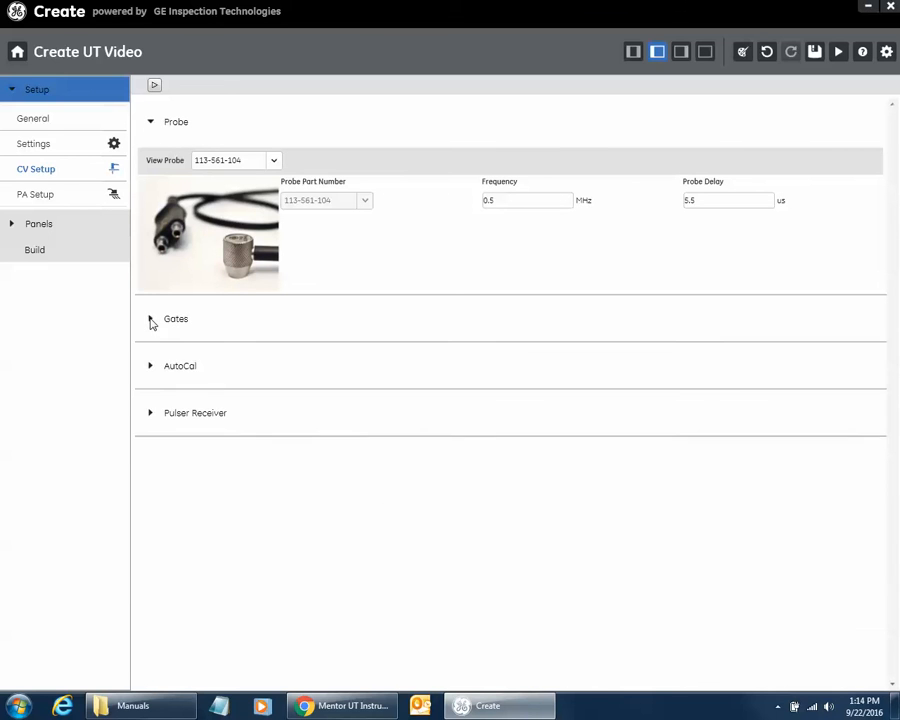
pyautogui.click(152, 367)
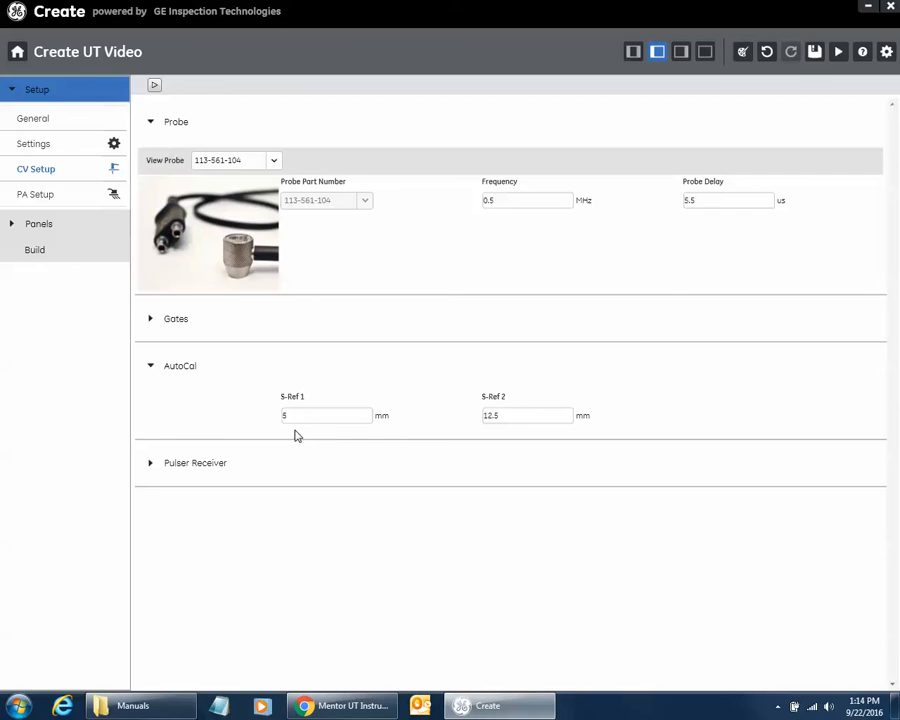
pyautogui.click(151, 465)
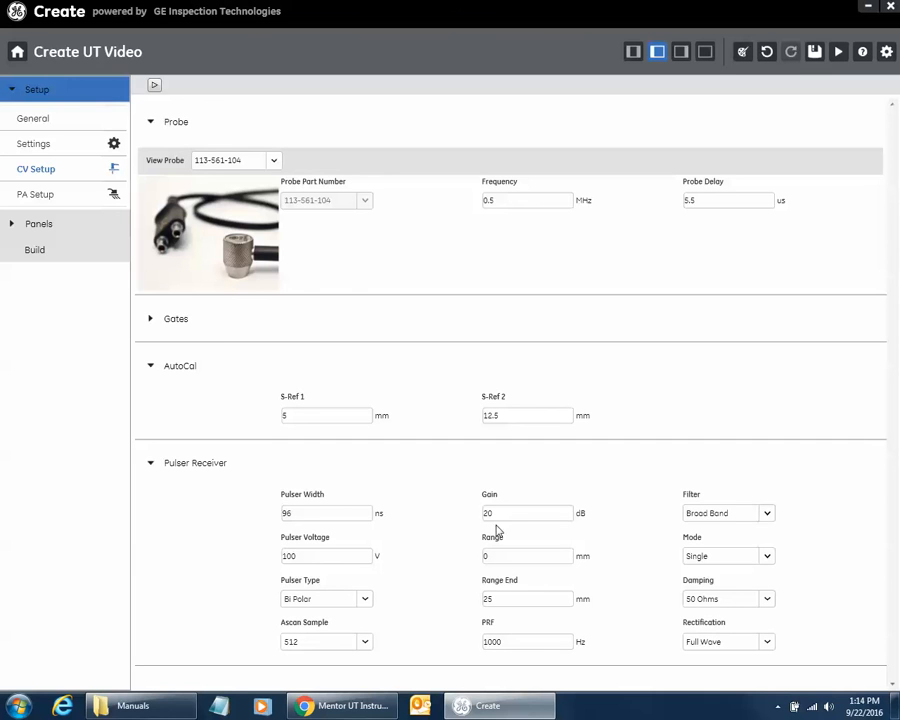
# Examine the Focal Law, Gates and Material sections of the PA Setup.
pyautogui.click(32, 196)
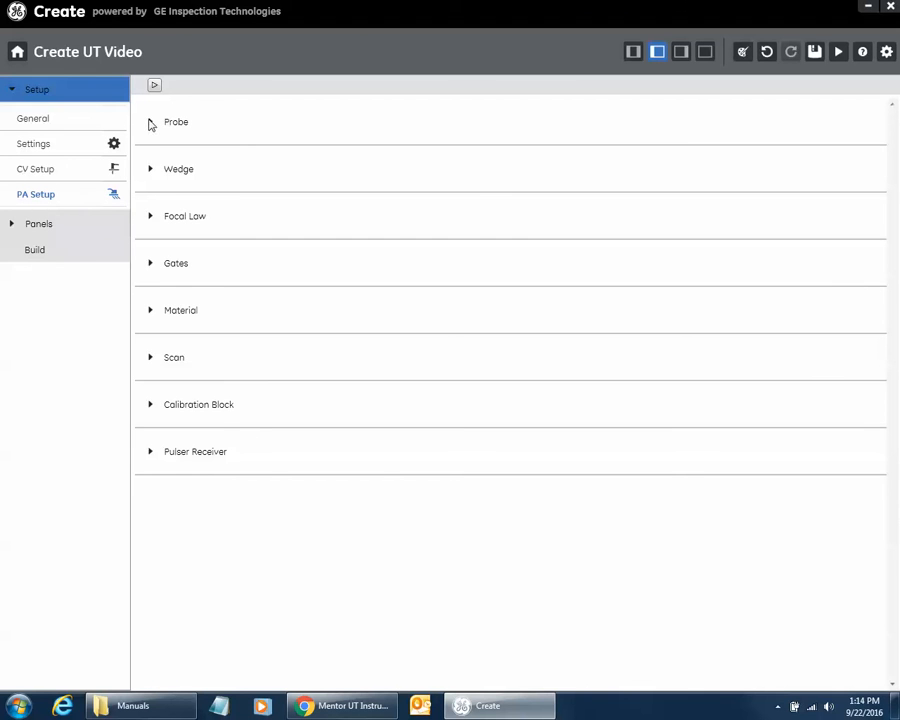
pyautogui.click(151, 220)
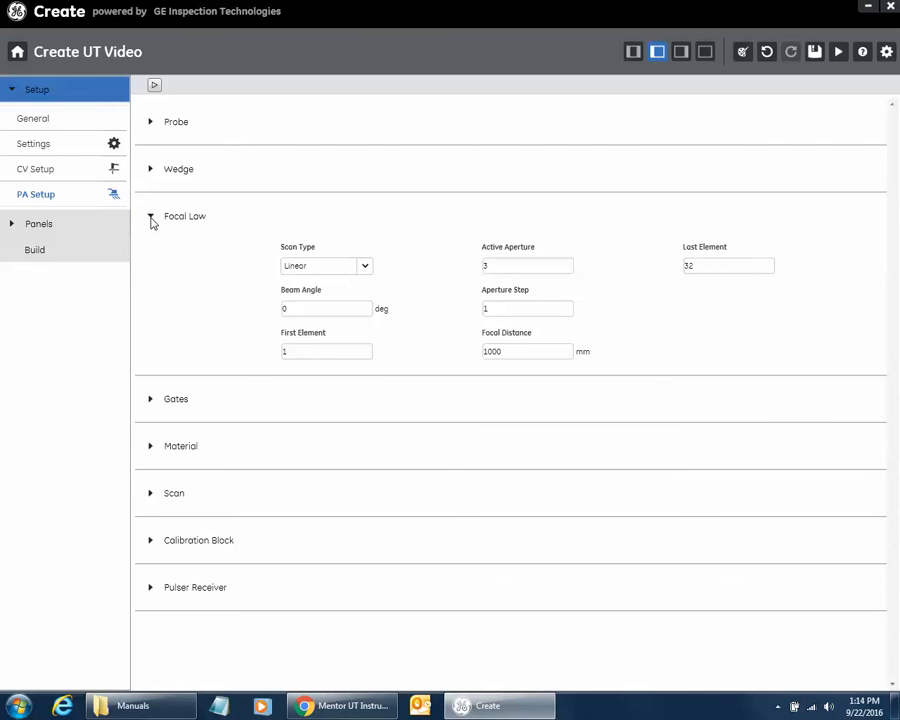
pyautogui.click(151, 220)
pyautogui.click(151, 266)
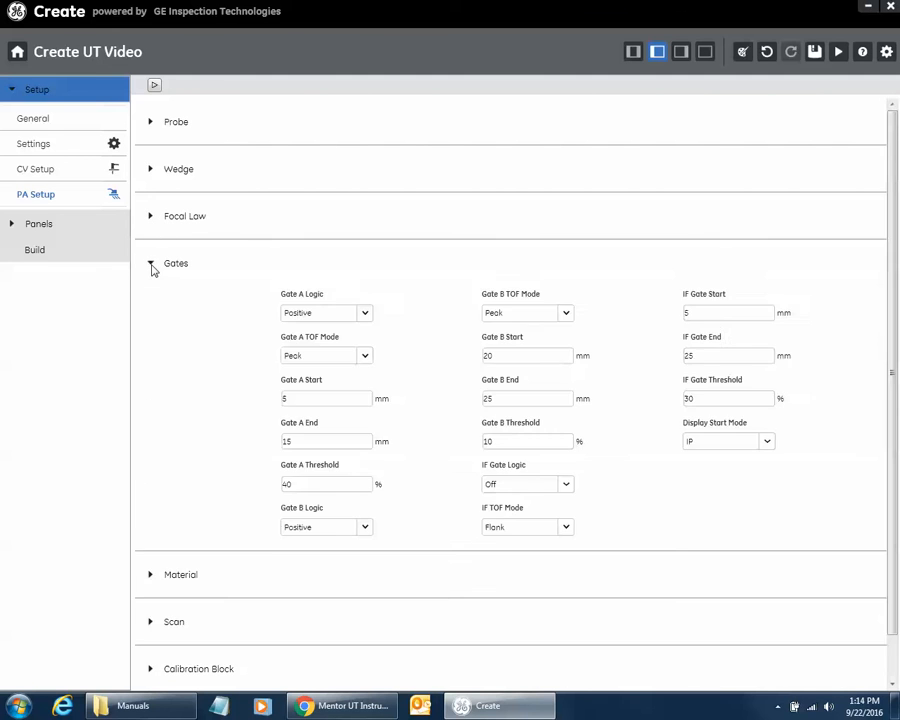
pyautogui.click(151, 266)
pyautogui.click(152, 313)
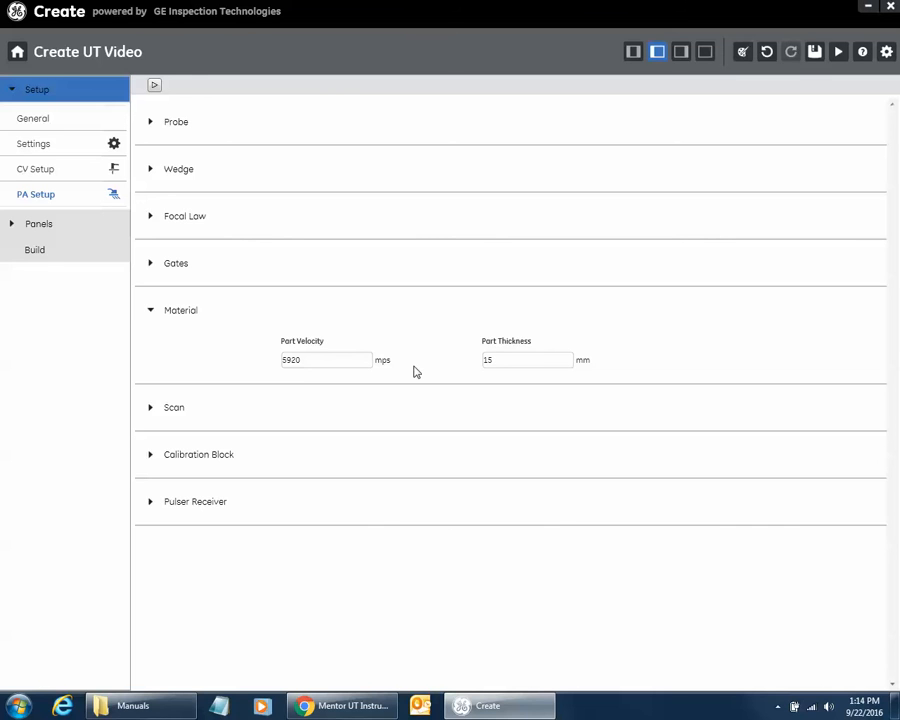
# Examine the PA Setup's Scan section, including the available Scan Pattern and Position Mode options, without changing any values.
pyautogui.click(151, 410)
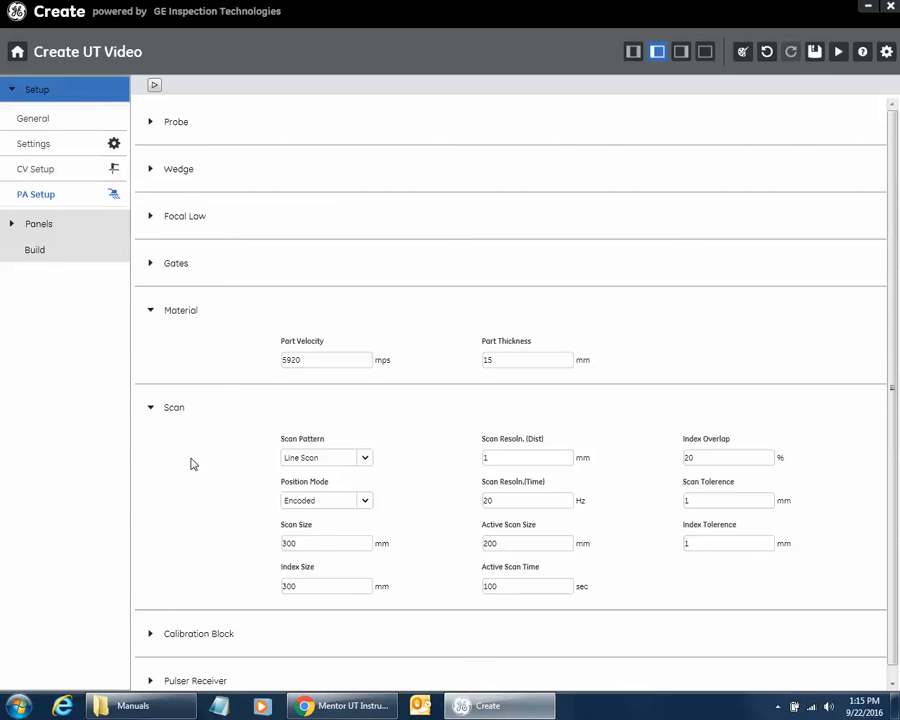
pyautogui.scroll(-1, 193, 464)
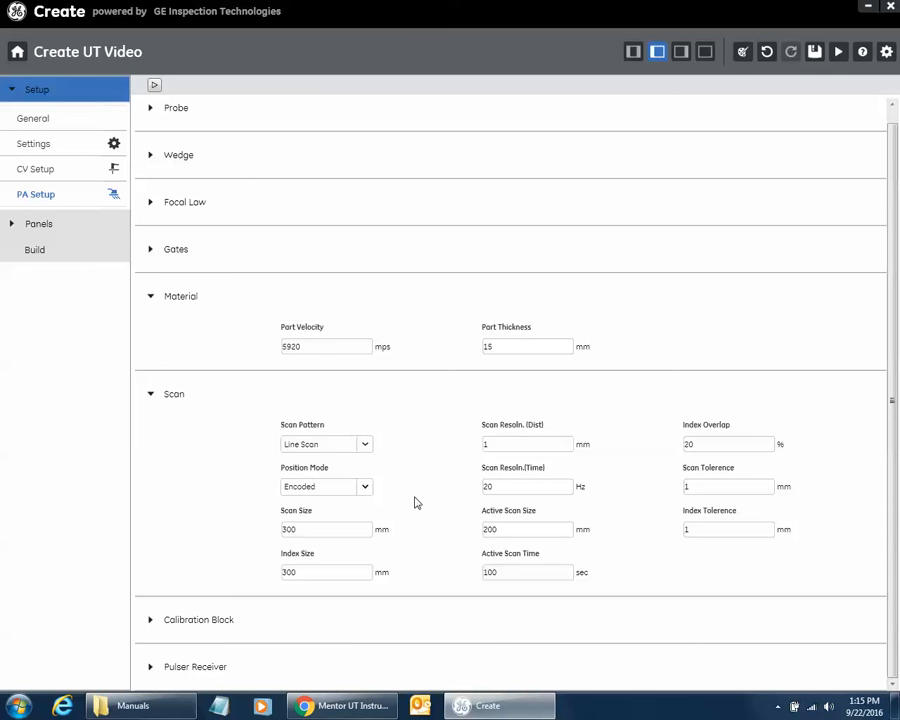
pyautogui.click(365, 450)
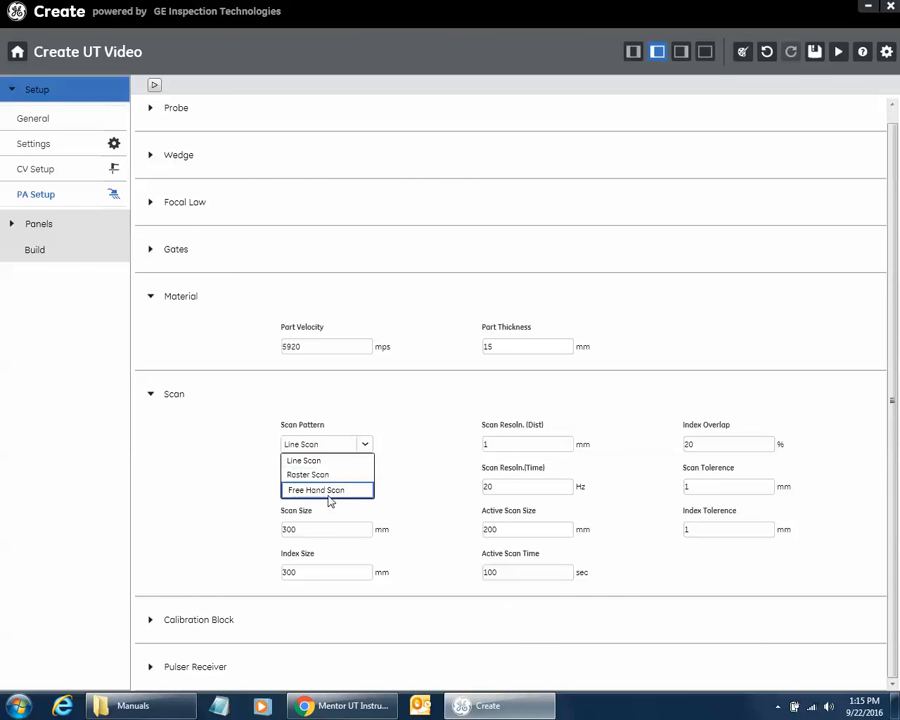
pyautogui.click(428, 494)
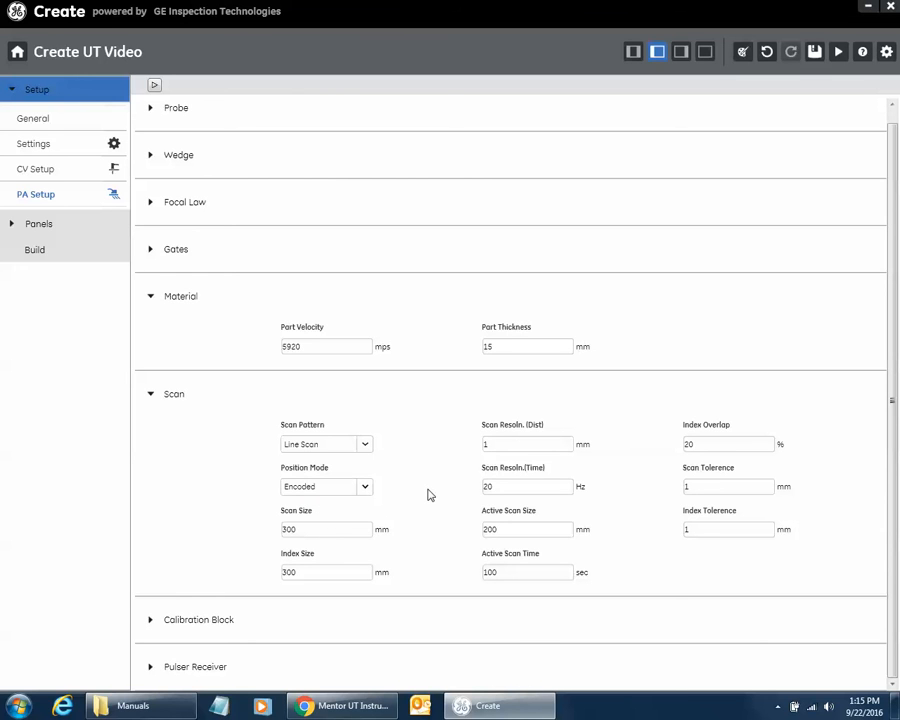
pyautogui.click(365, 487)
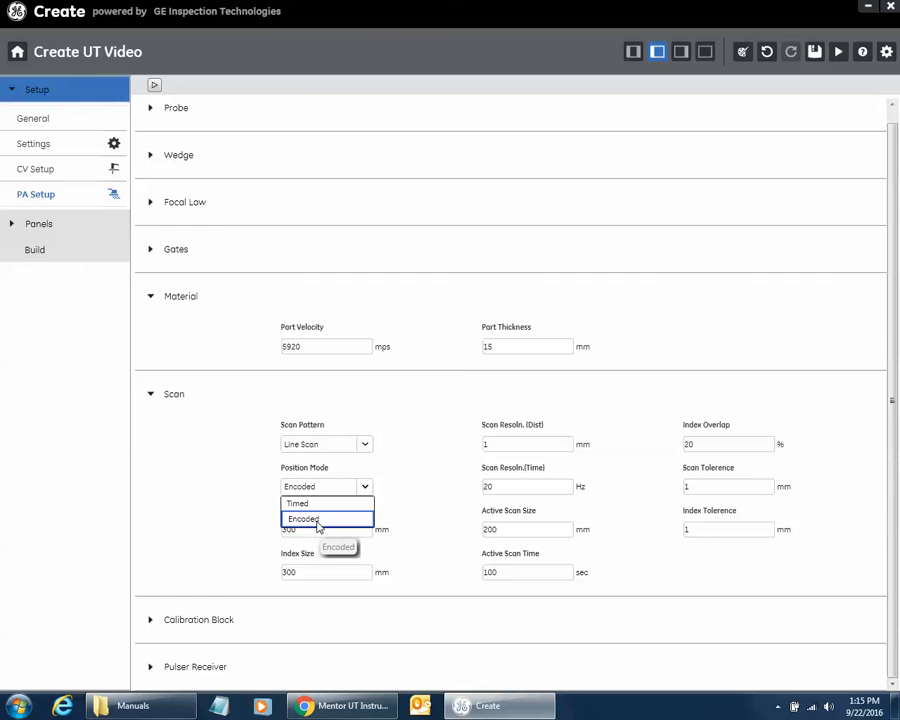
pyautogui.click(303, 519)
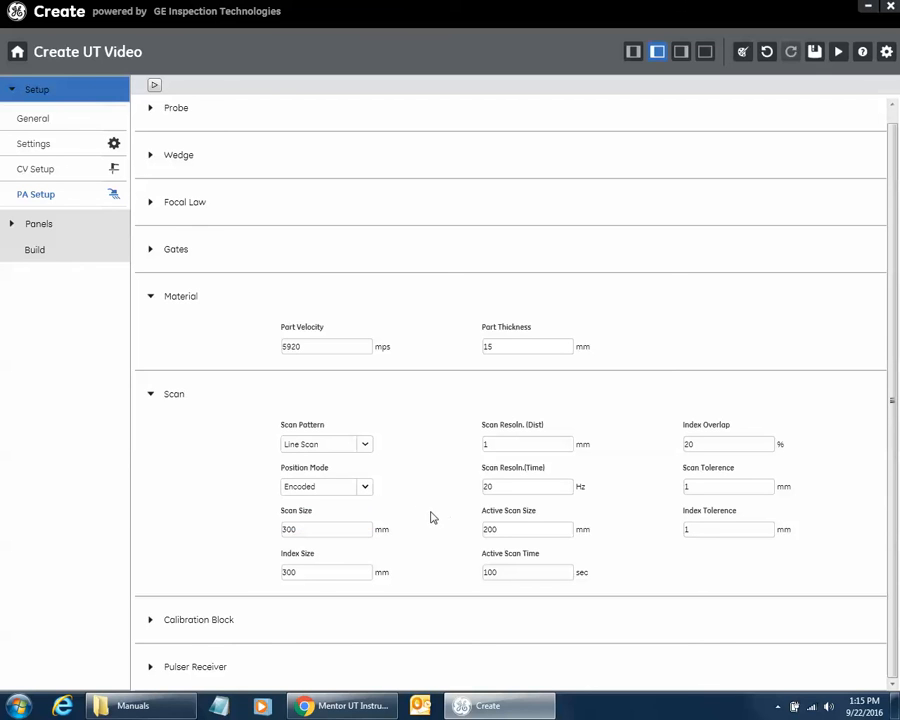
pyautogui.click(151, 395)
pyautogui.click(151, 311)
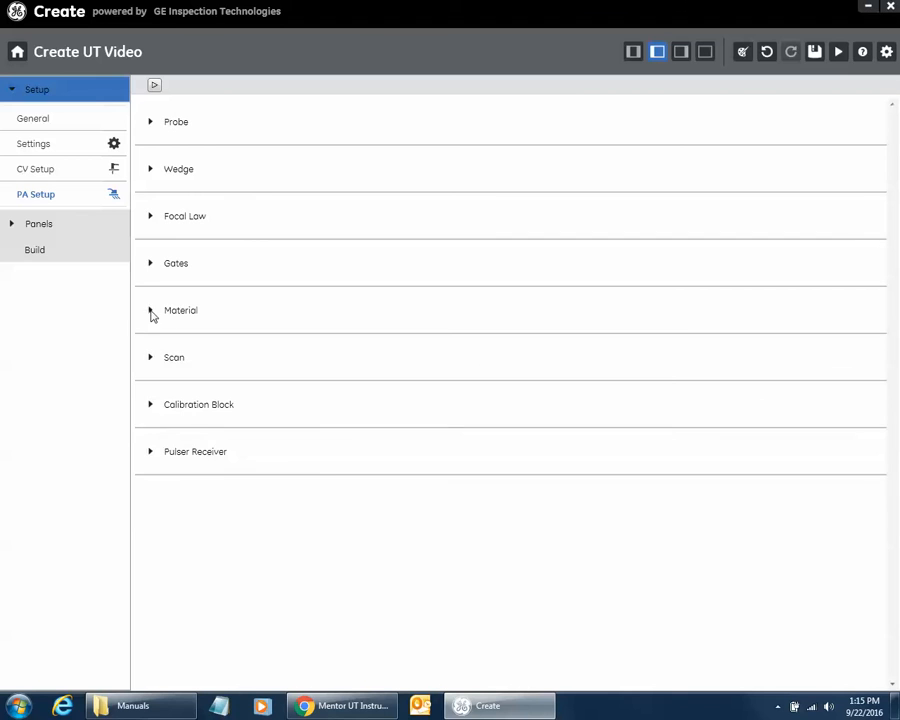
# Examine the PA Setup's Calibration Block section with its Velocity Cal Type options, and its Pulser Receiver section.
pyautogui.click(152, 406)
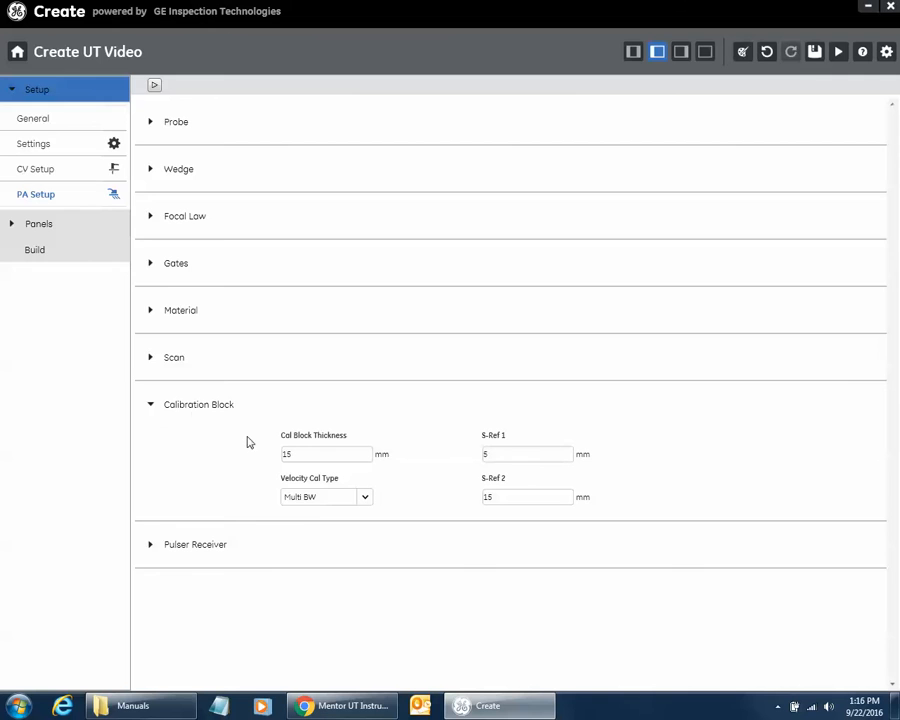
pyautogui.click(365, 498)
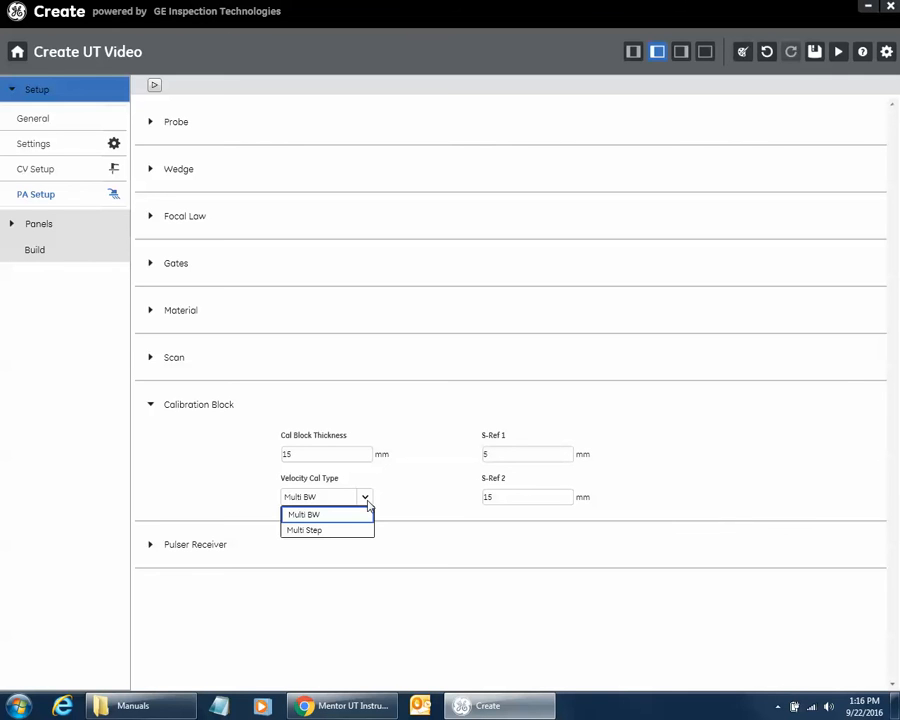
pyautogui.click(367, 504)
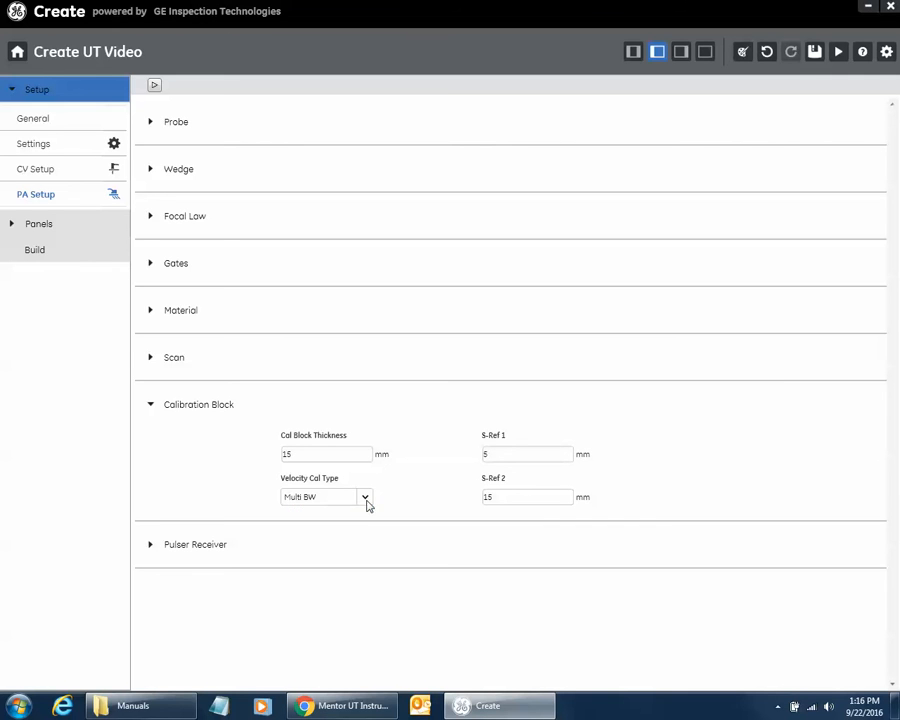
pyautogui.click(151, 405)
pyautogui.click(151, 452)
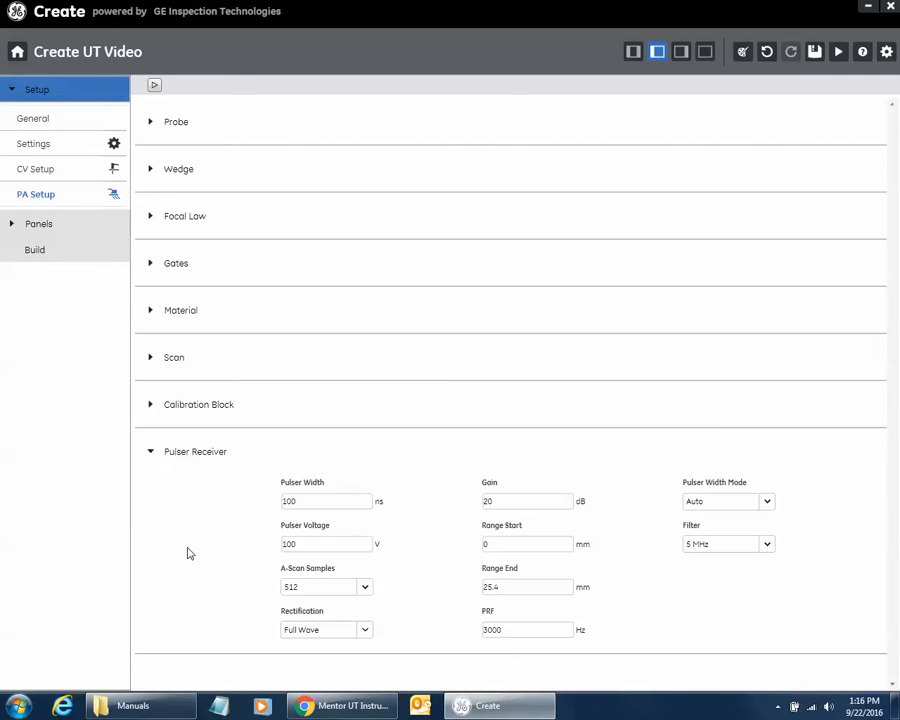
pyautogui.click(151, 455)
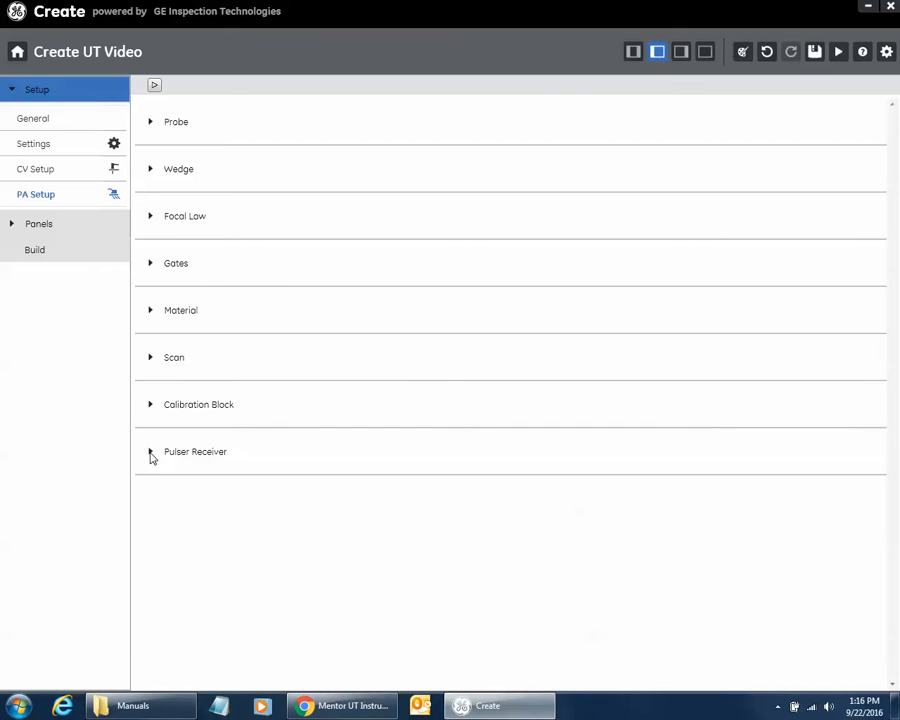
# Add a new panel to the application and review its panel-level CV Setup, parameter settings and PA Setup.
pyautogui.click(13, 226)
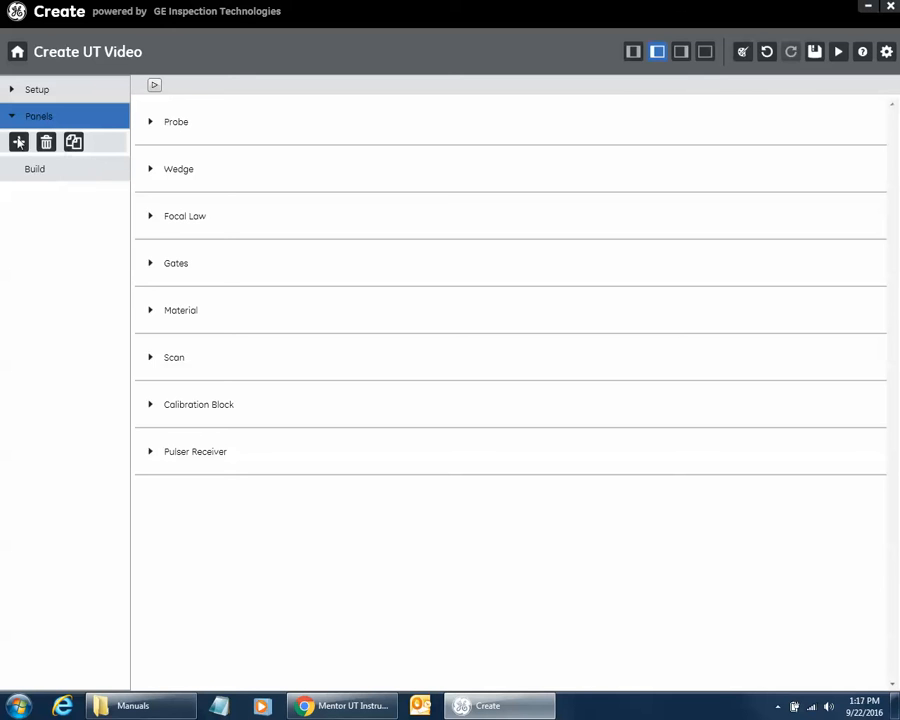
pyautogui.click(18, 142)
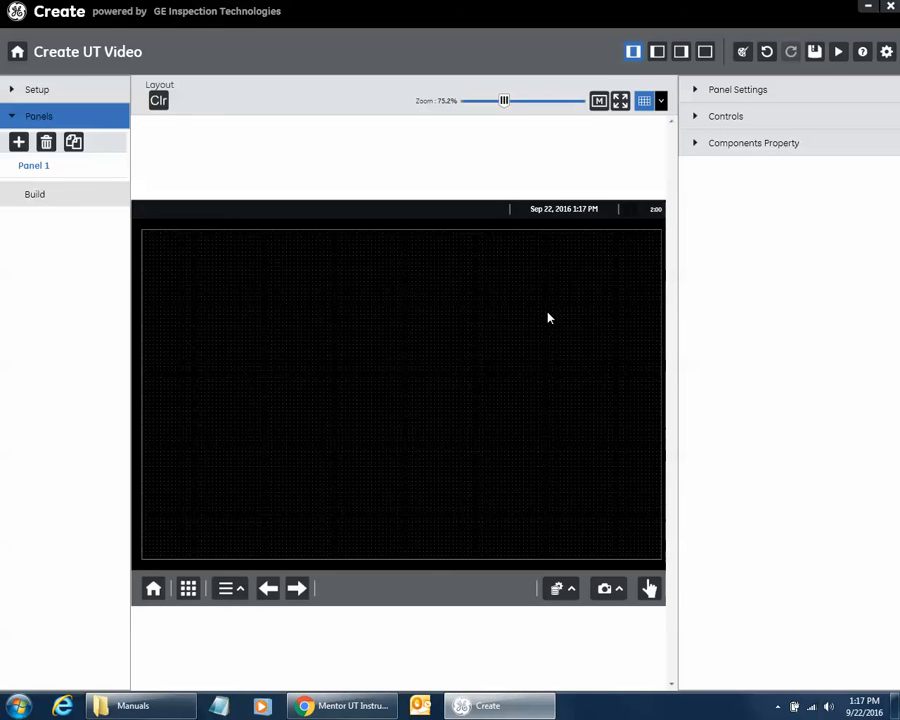
pyautogui.click(696, 92)
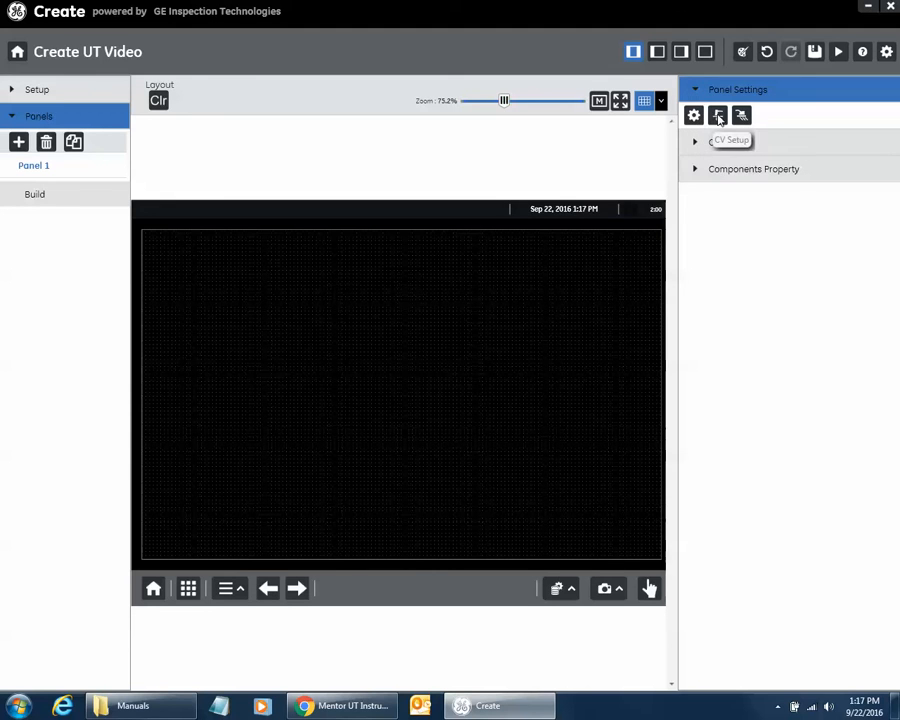
pyautogui.click(719, 118)
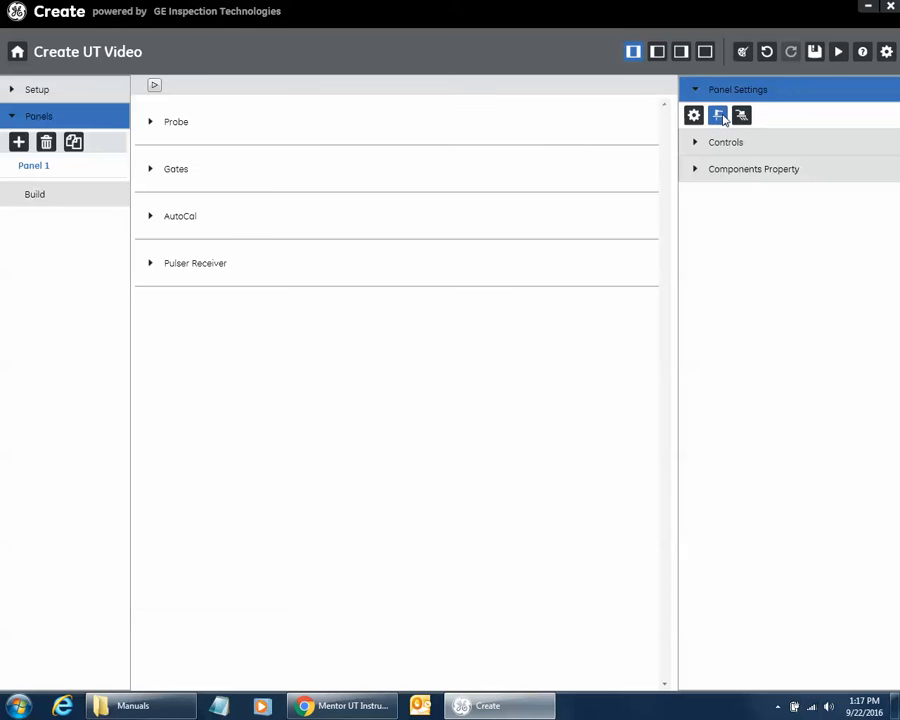
pyautogui.click(695, 118)
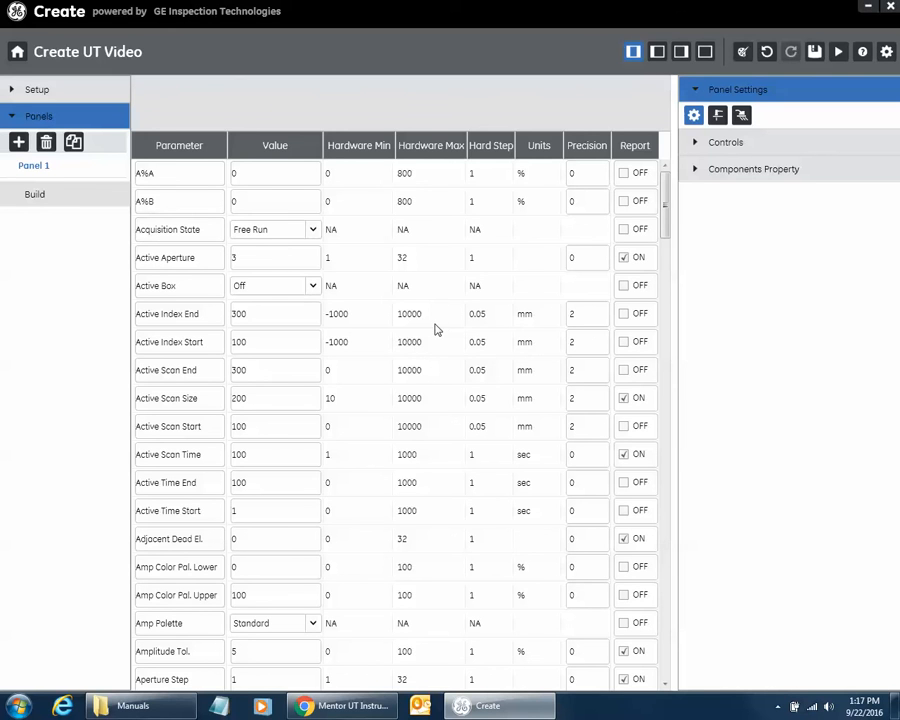
pyautogui.click(717, 116)
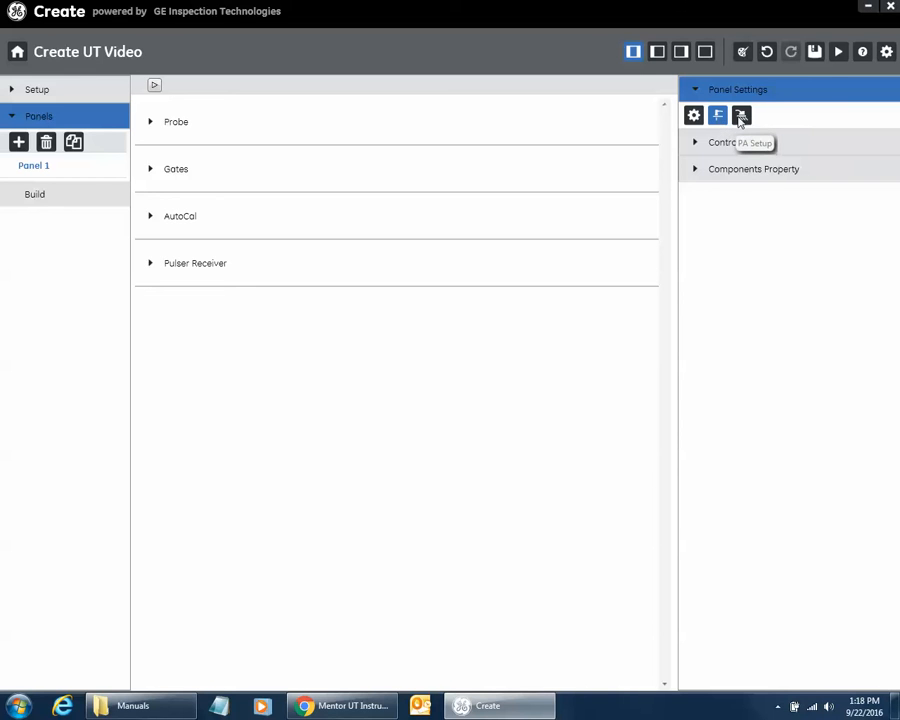
pyautogui.click(741, 116)
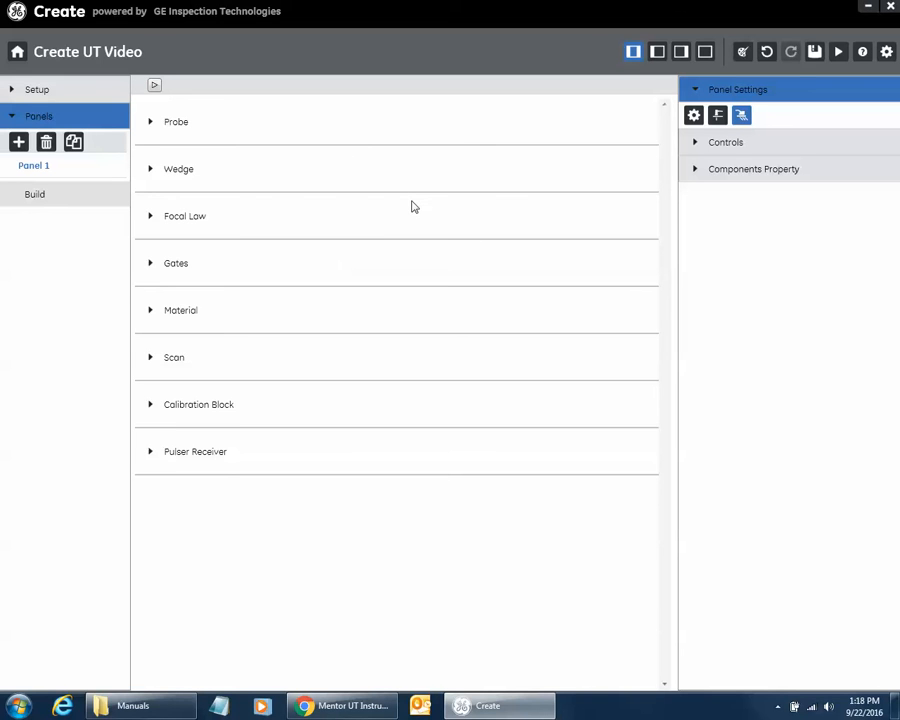
# Review the application-level CV Setup, PA Setup, general information and parameter settings.
pyautogui.click(12, 90)
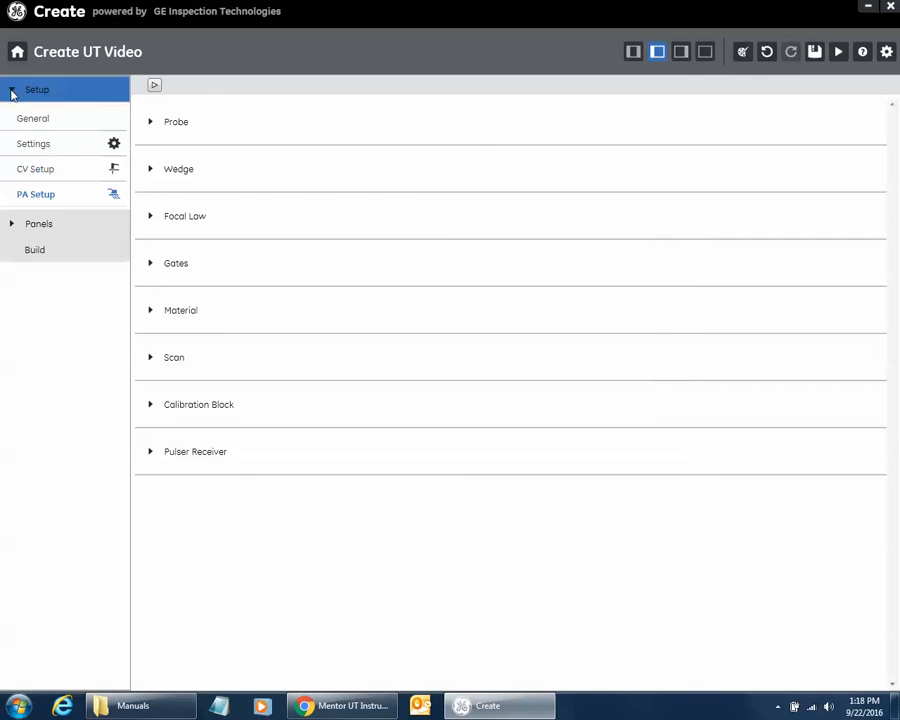
pyautogui.click(36, 172)
pyautogui.click(38, 196)
pyautogui.click(44, 174)
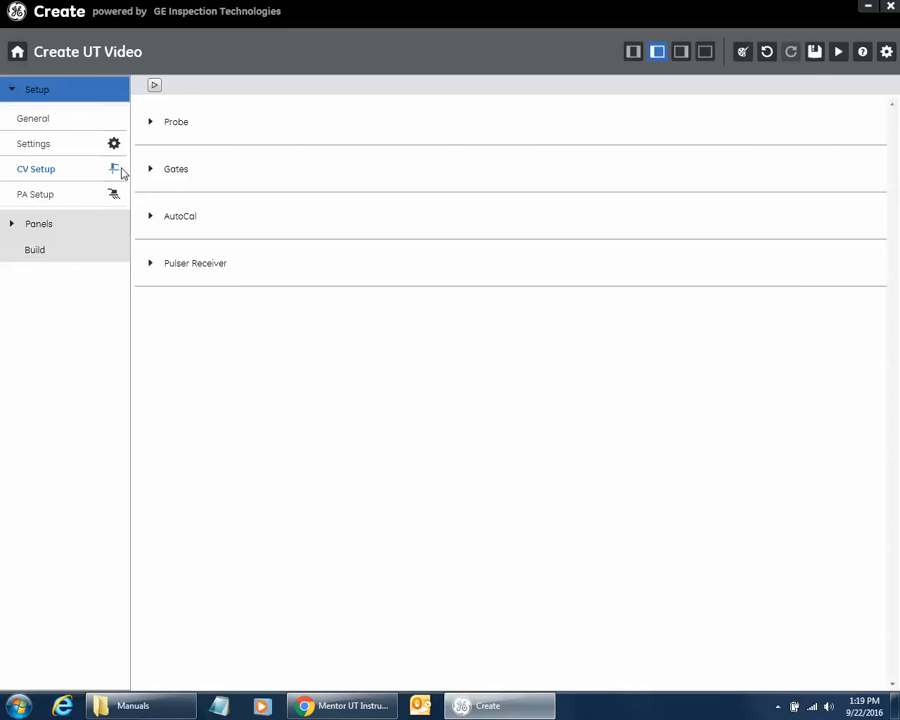
pyautogui.click(34, 121)
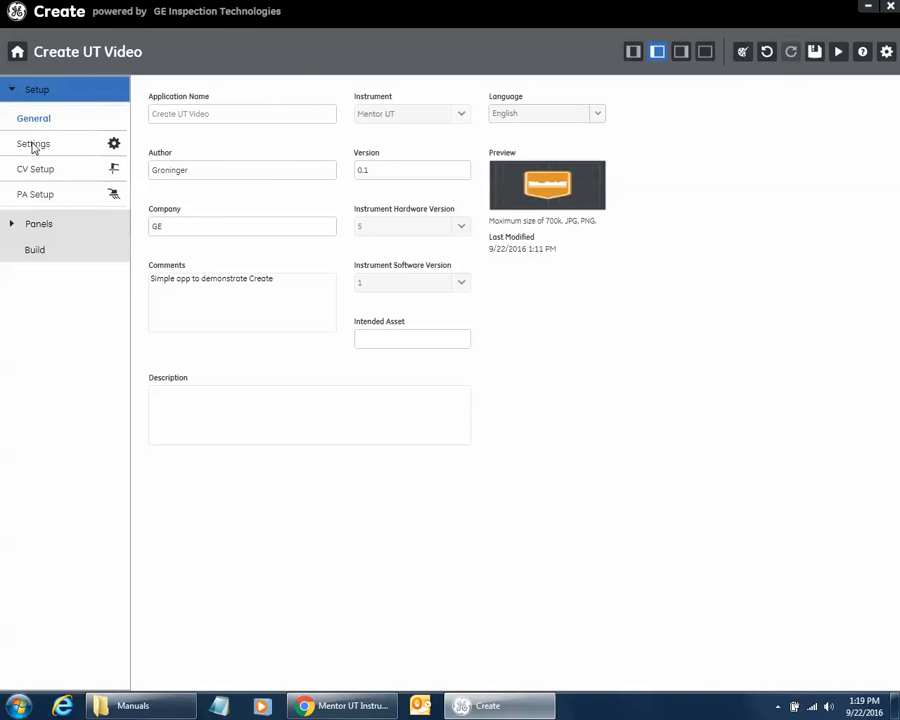
pyautogui.click(33, 145)
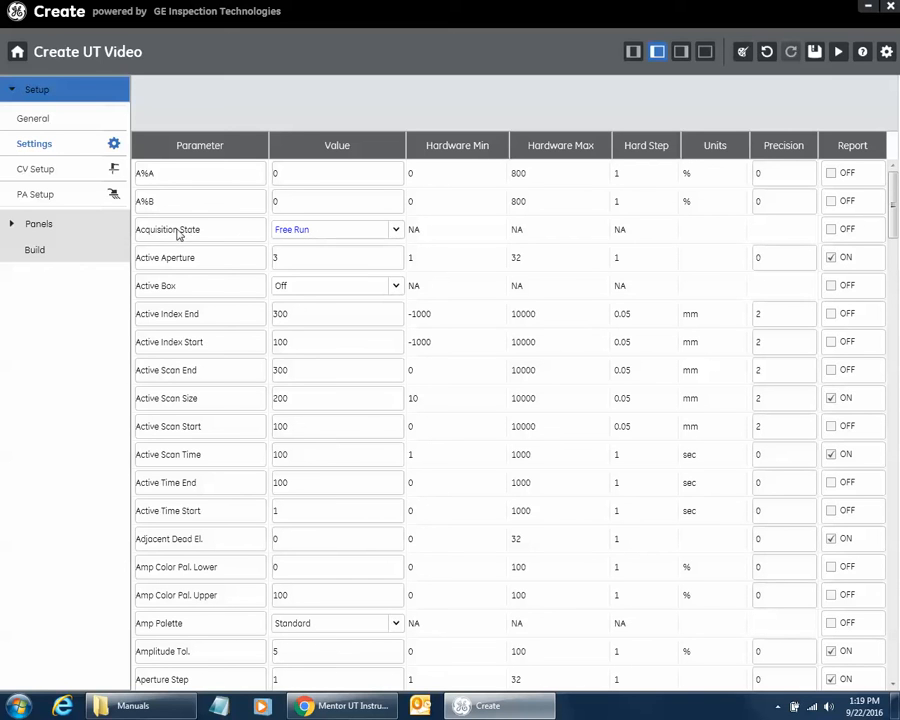
# Switch the application-level Acquisition State parameter to Inherited, set it back to Free Run, and check its Inherited/Forced status.
pyautogui.rightClick(325, 234)
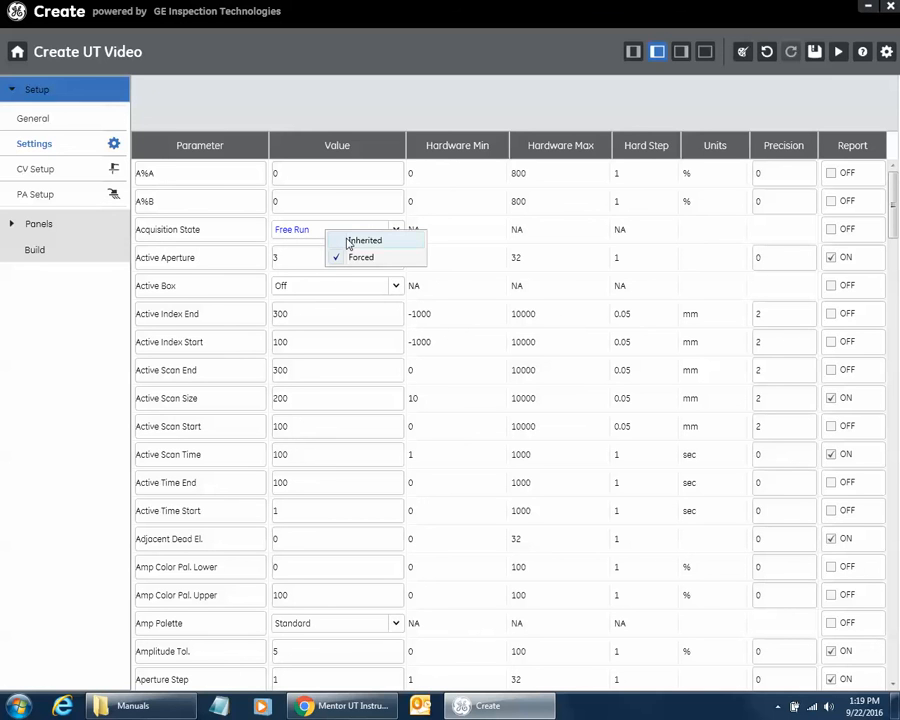
pyautogui.click(349, 242)
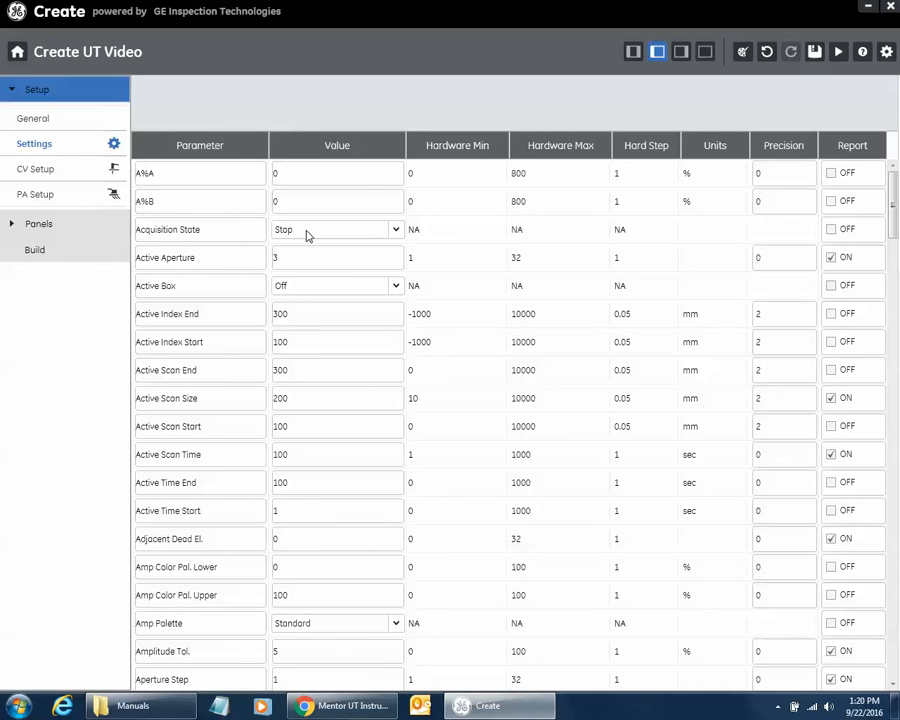
pyautogui.click(396, 232)
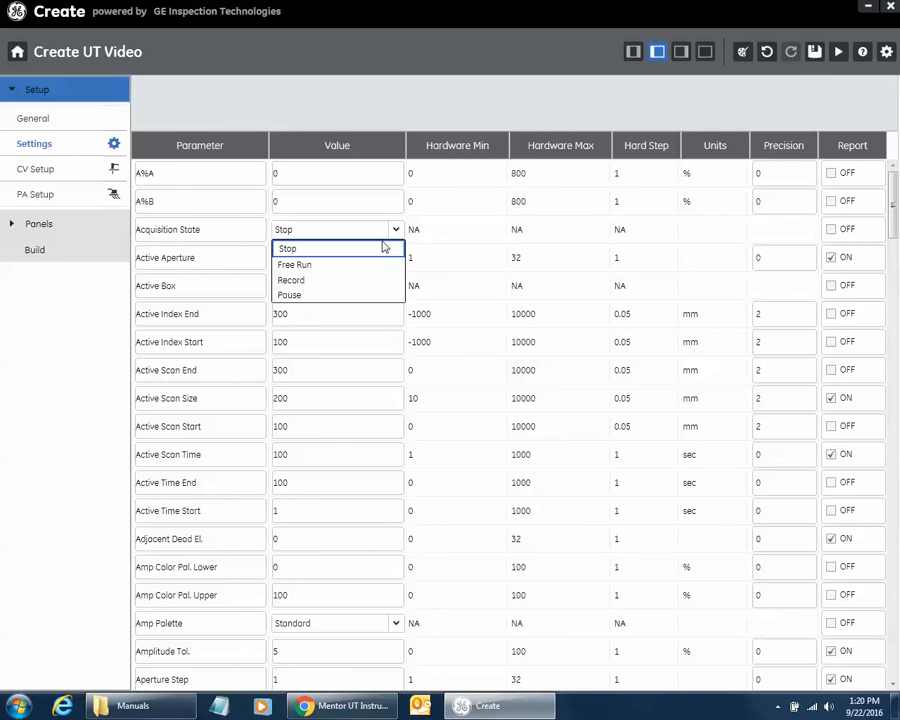
pyautogui.click(338, 266)
pyautogui.rightClick(337, 238)
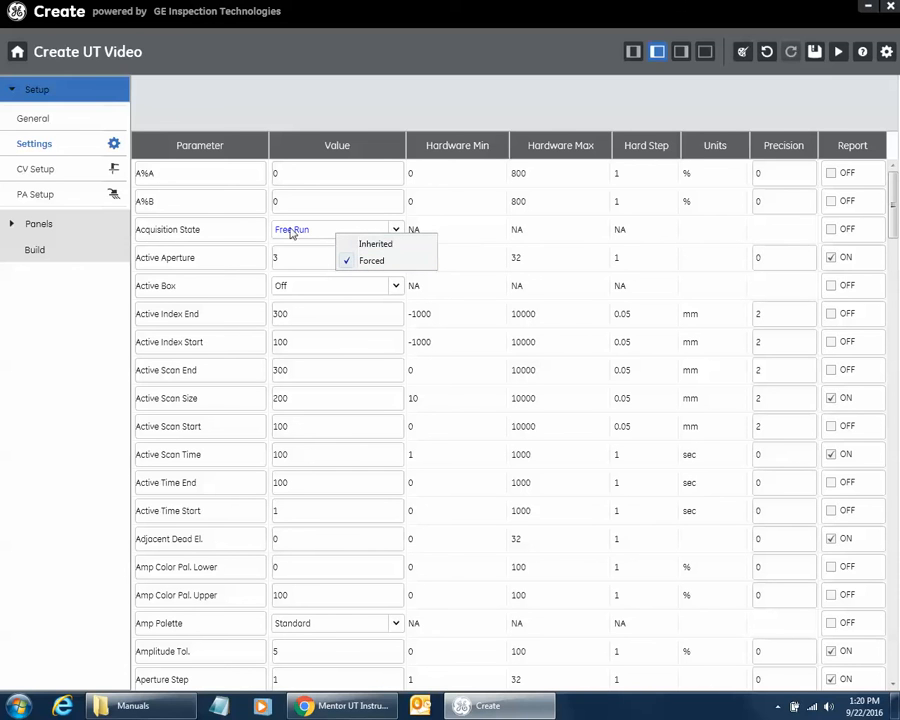
pyautogui.click(484, 285)
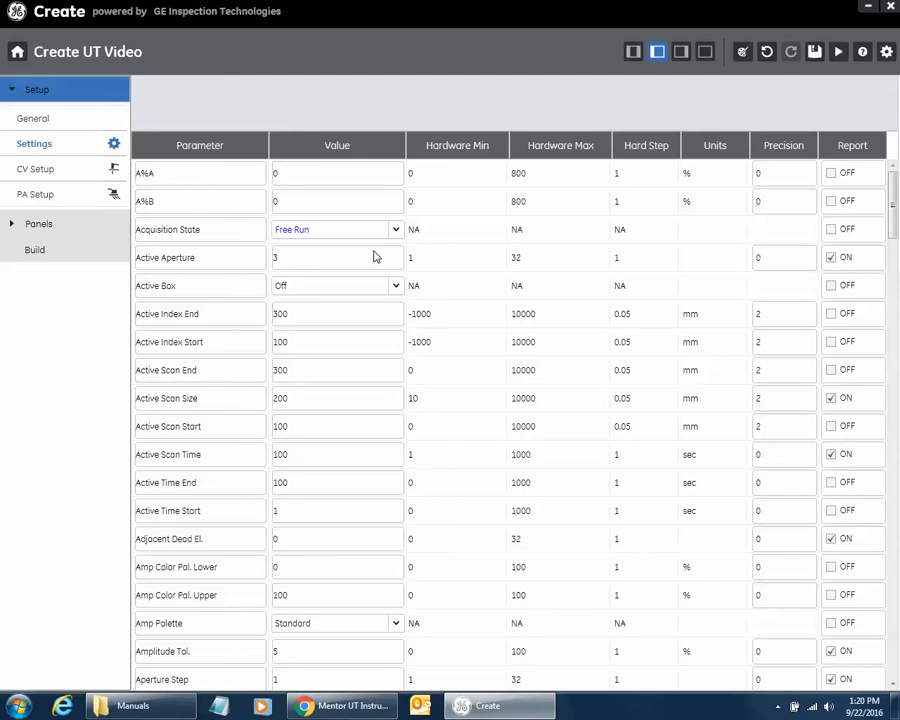
# Return to Panel 1 and examine its own CV Setup and parameter settings.
pyautogui.click(11, 228)
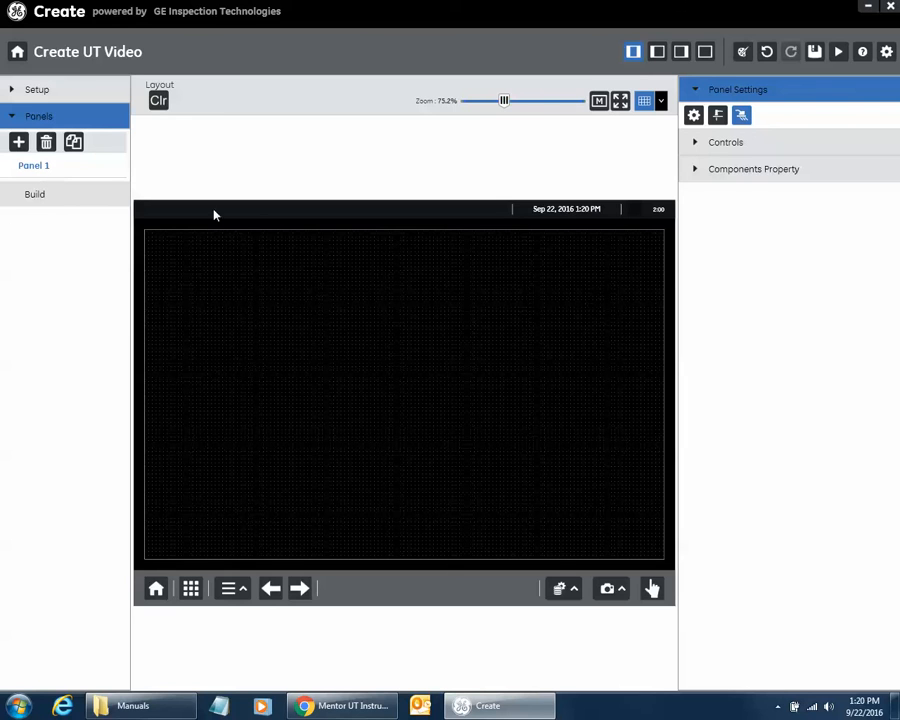
pyautogui.click(717, 115)
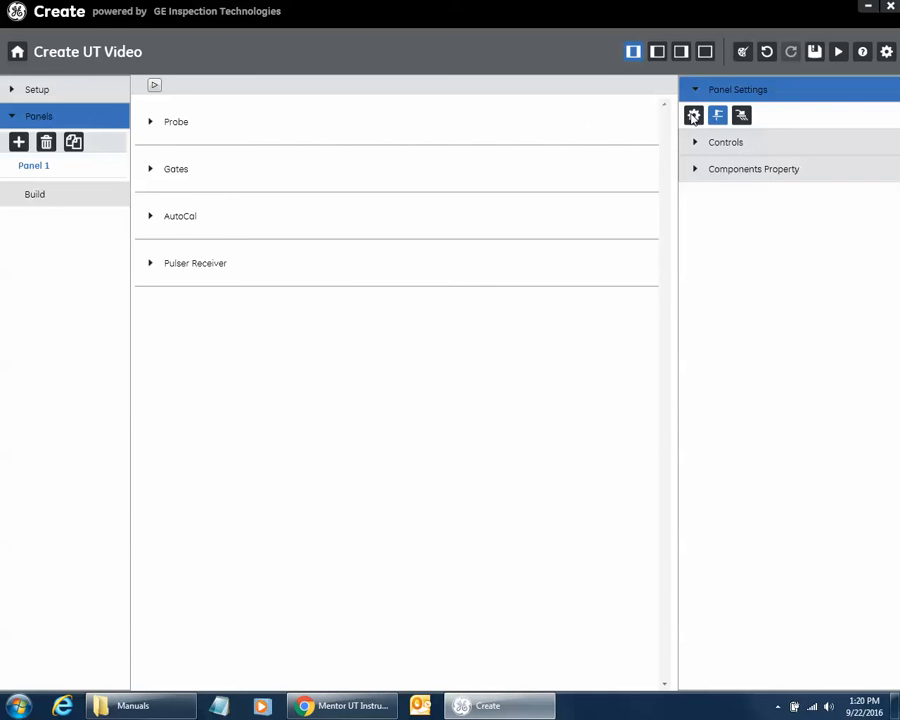
pyautogui.click(693, 116)
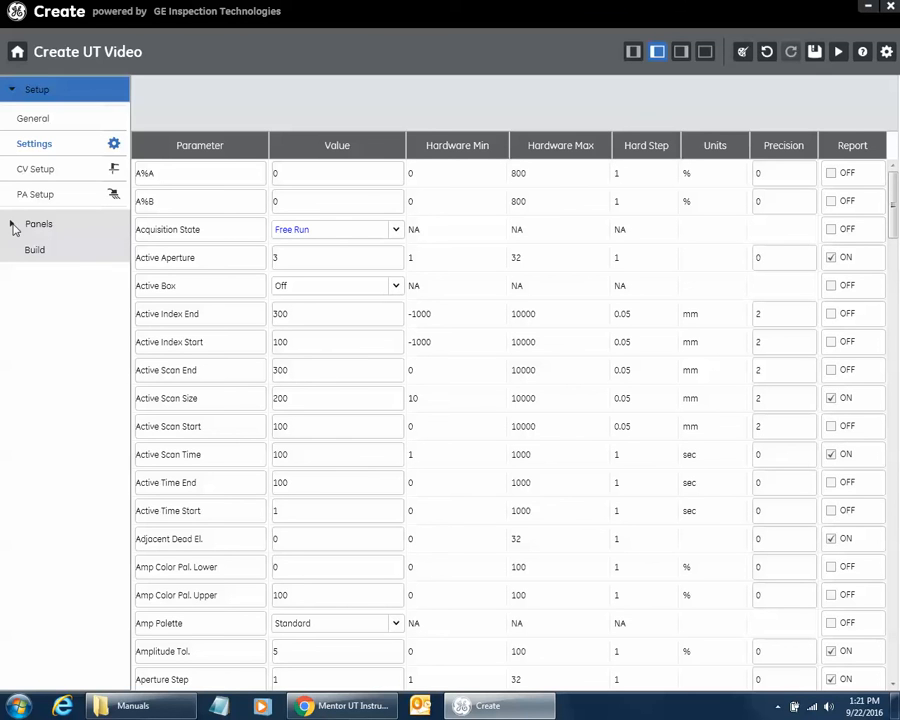
# Return to the application's panels and rename Panel 1 as Welcome.
pyautogui.click(14, 229)
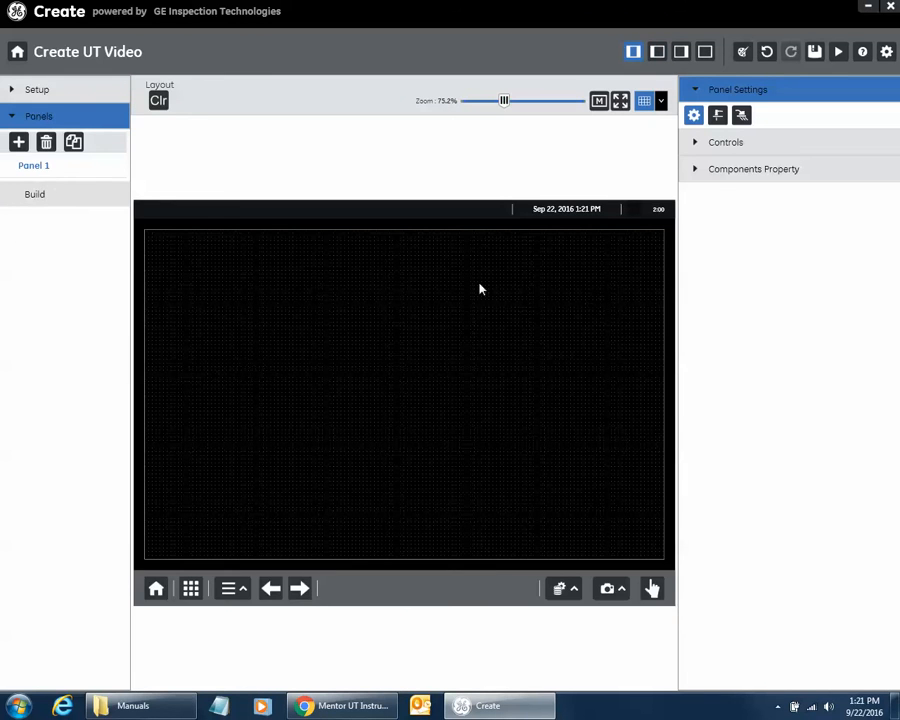
pyautogui.doubleClick(40, 168)
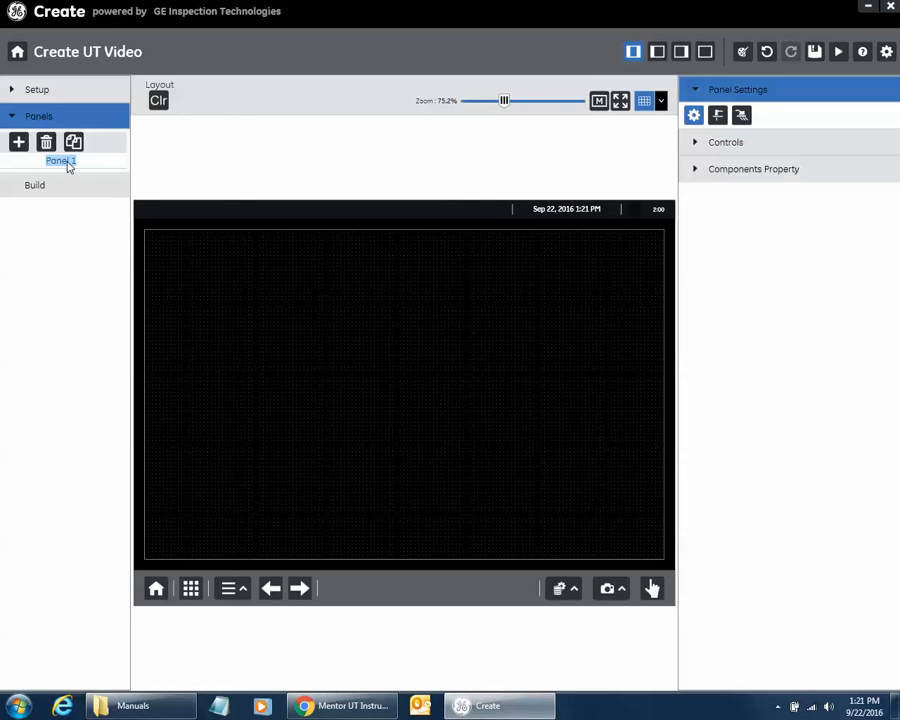
pyautogui.write('Welcome')
pyautogui.click(311, 278)
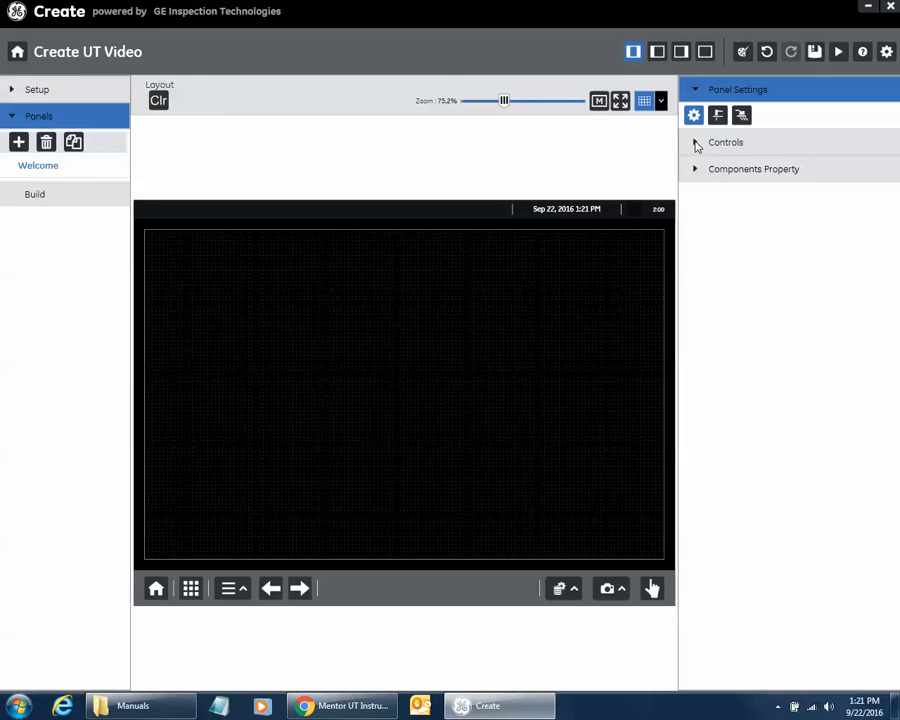
# Review the available panel controls by category: adjustable parameters, readings, data views, and miscellaneous items such as Goto, Image and RichText.
pyautogui.click(697, 143)
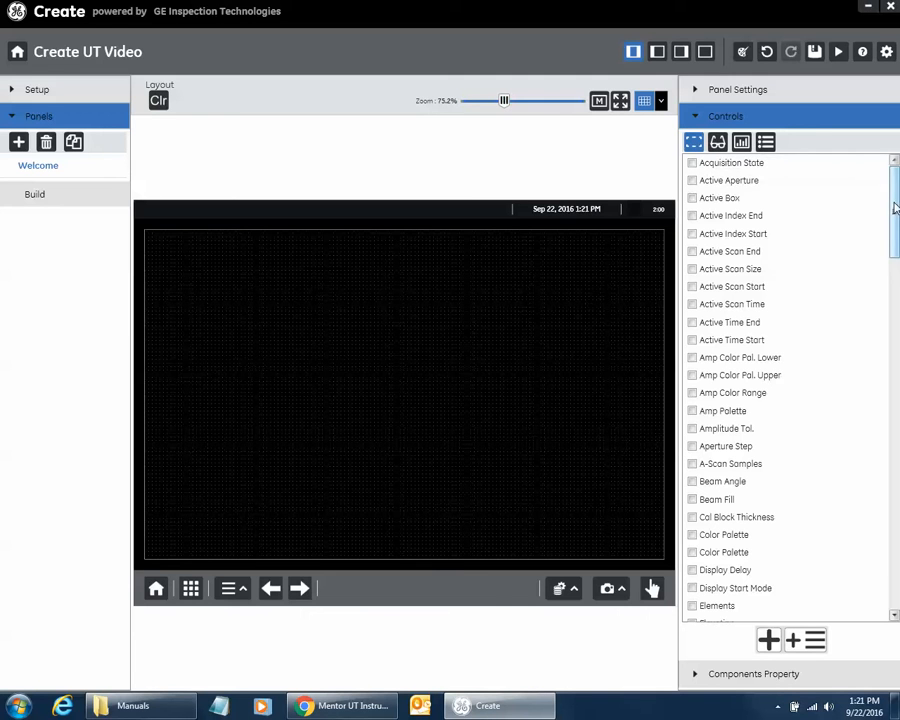
pyautogui.moveTo(890, 207); pyautogui.dragTo(865, 199)
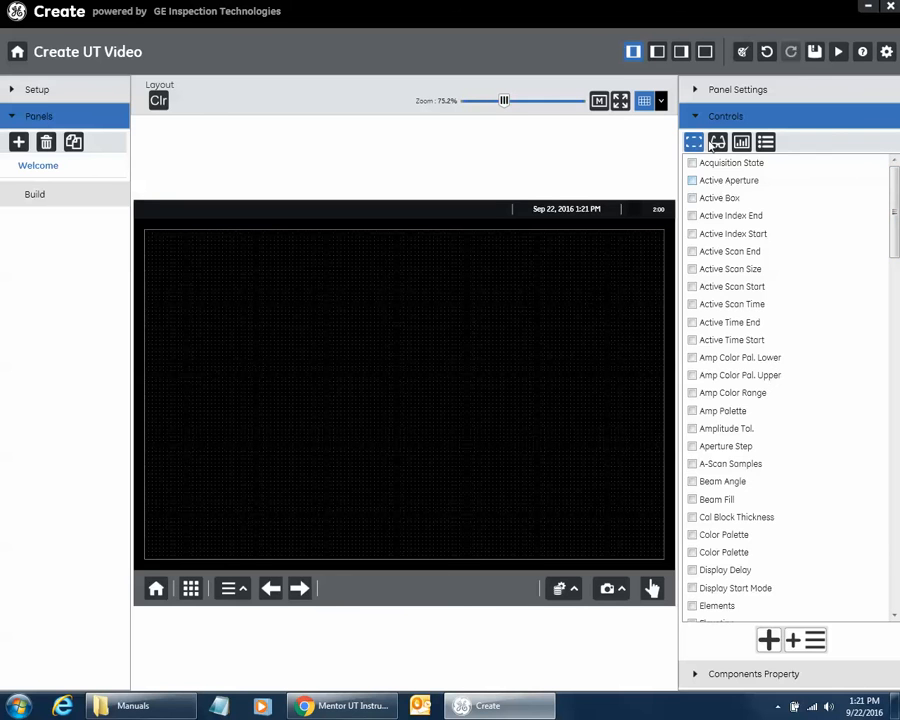
pyautogui.click(718, 143)
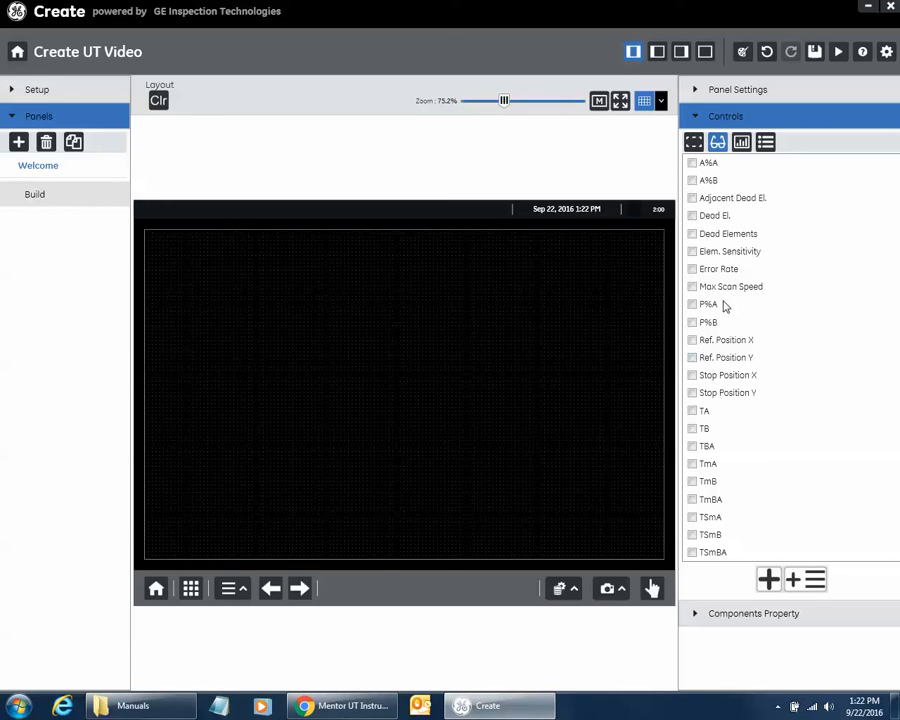
pyautogui.click(741, 143)
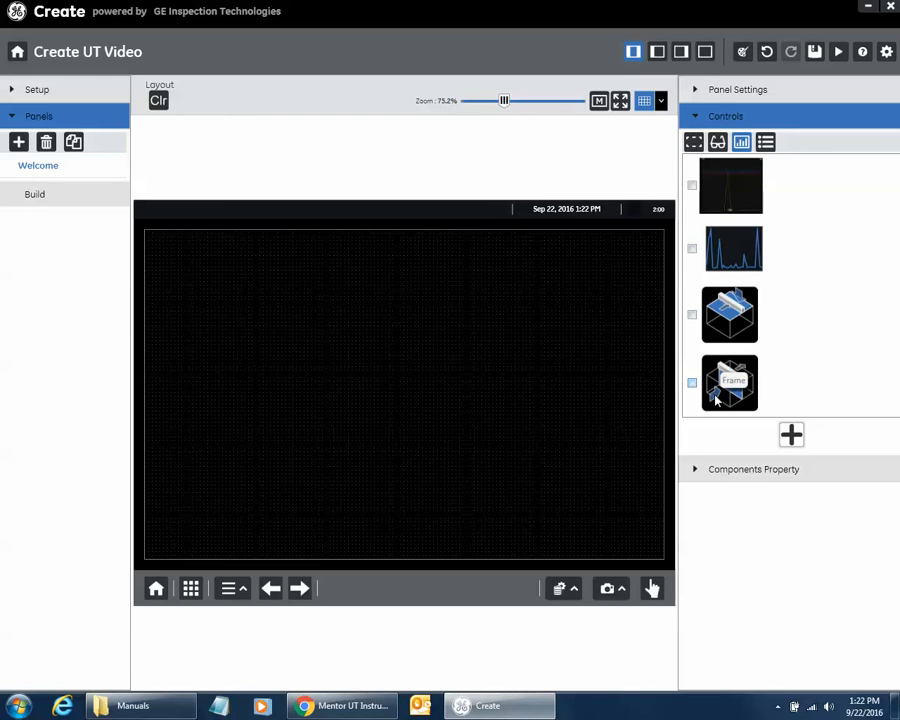
pyautogui.click(766, 146)
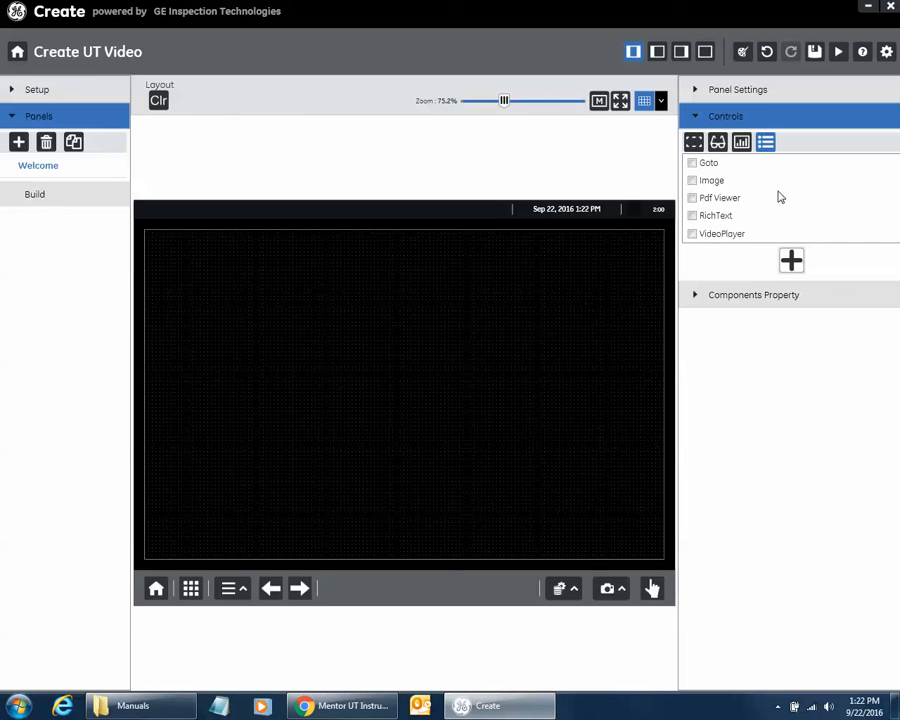
# Add a RichText box to the Welcome panel with the text "Welcome to the video example app".
pyautogui.click(729, 218)
pyautogui.click(276, 286)
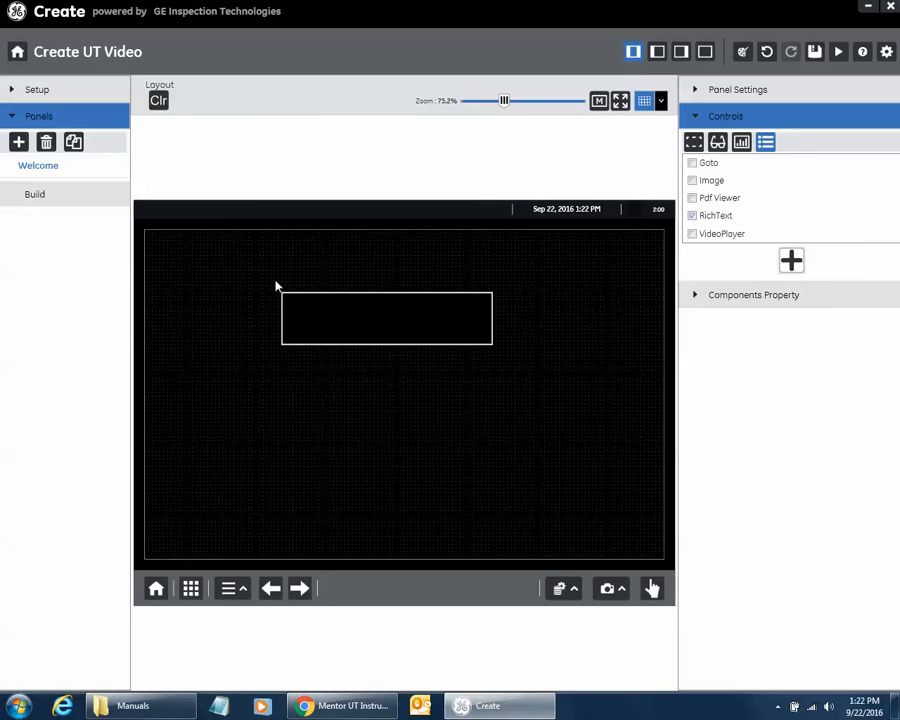
pyautogui.click(350, 314)
# Format the welcome text as size 24, bold and centred, and move its box up near the panel's upper edge.
pyautogui.moveTo(385, 298); pyautogui.dragTo(287, 300)
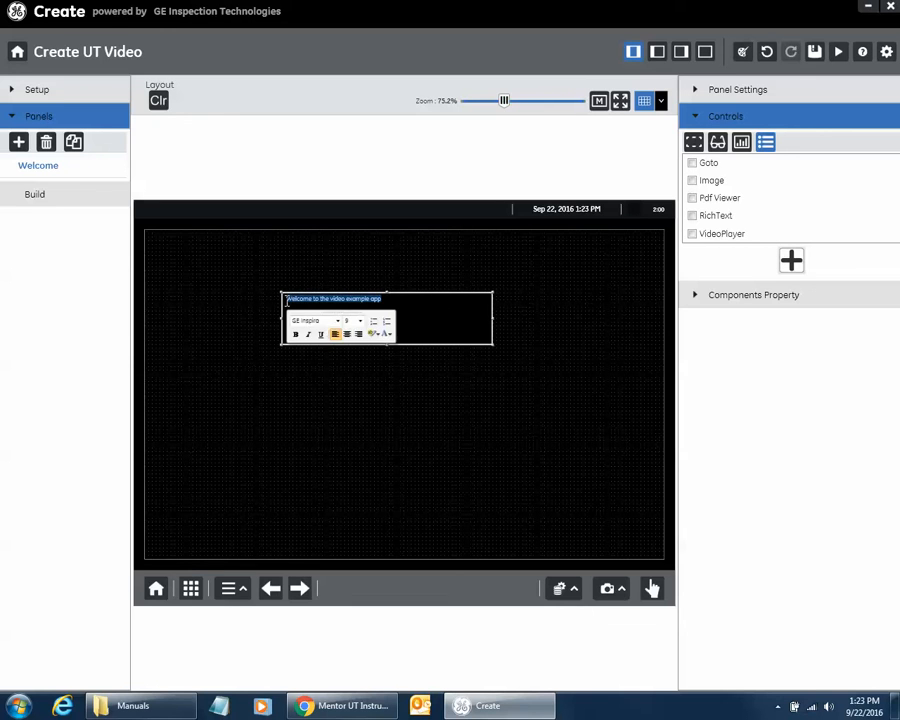
pyautogui.click(359, 321)
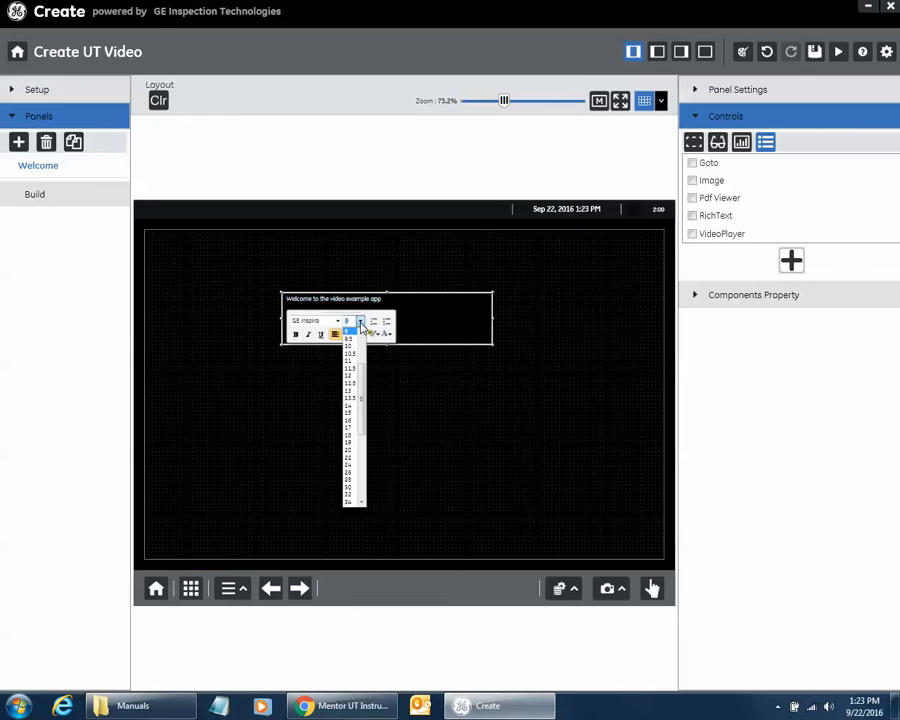
pyautogui.click(350, 467)
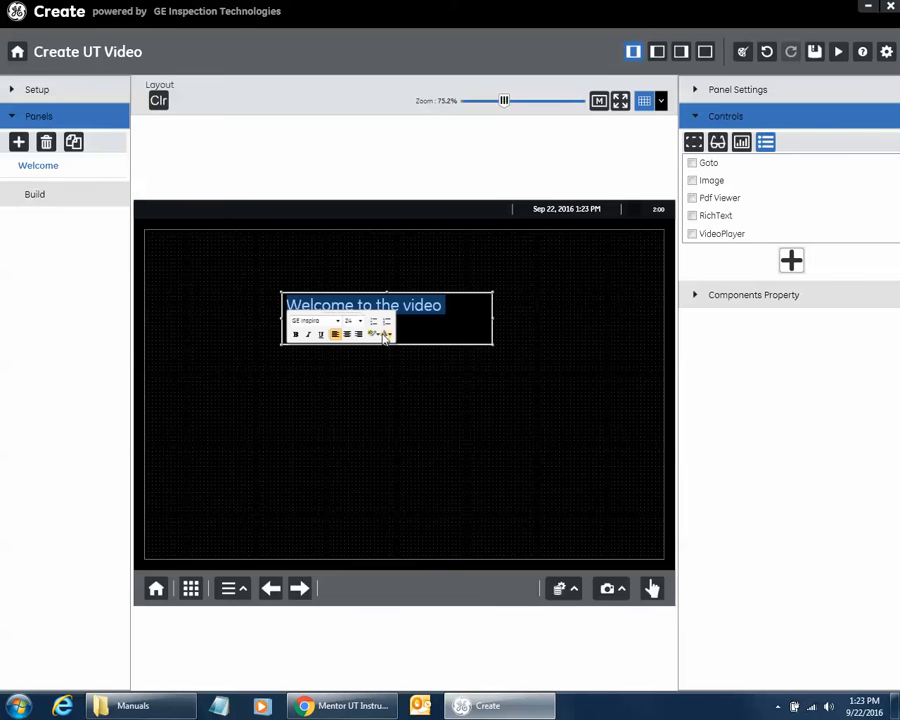
pyautogui.click(295, 336)
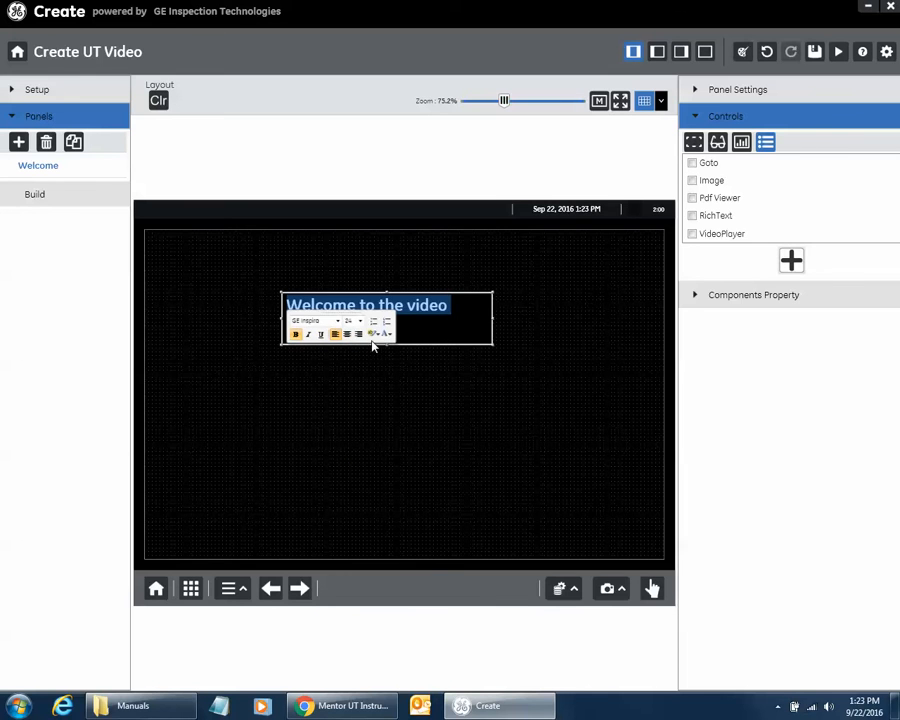
pyautogui.click(347, 334)
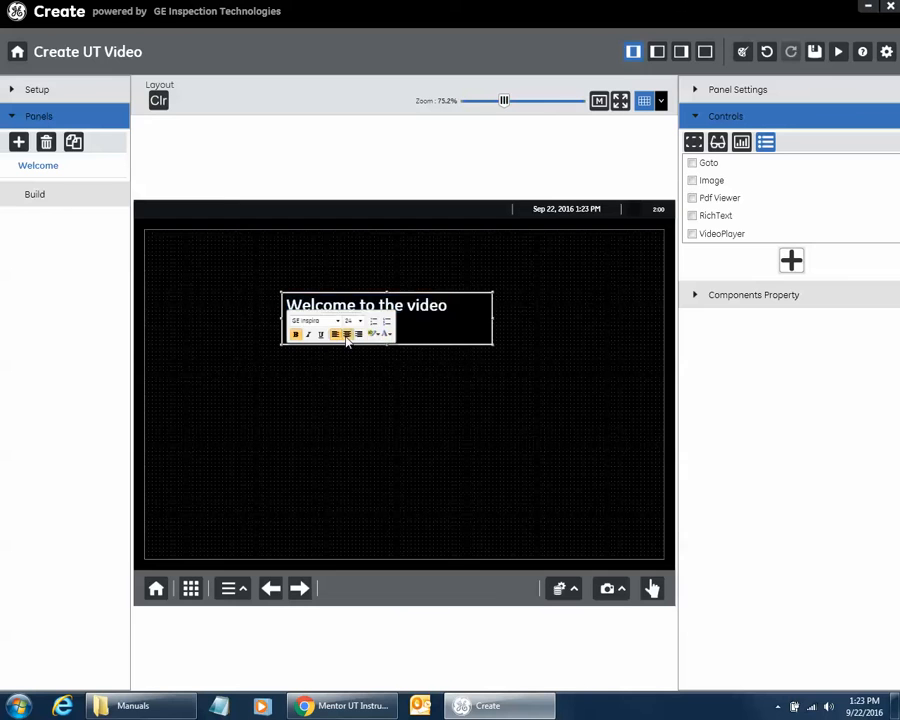
pyautogui.click(424, 417)
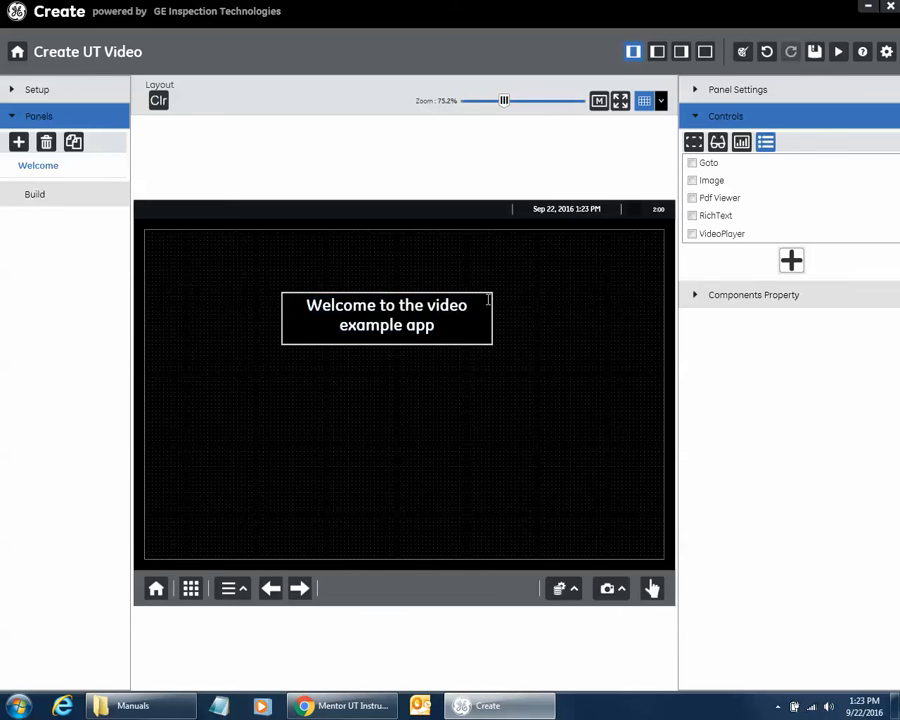
pyautogui.moveTo(474, 302); pyautogui.dragTo(482, 245)
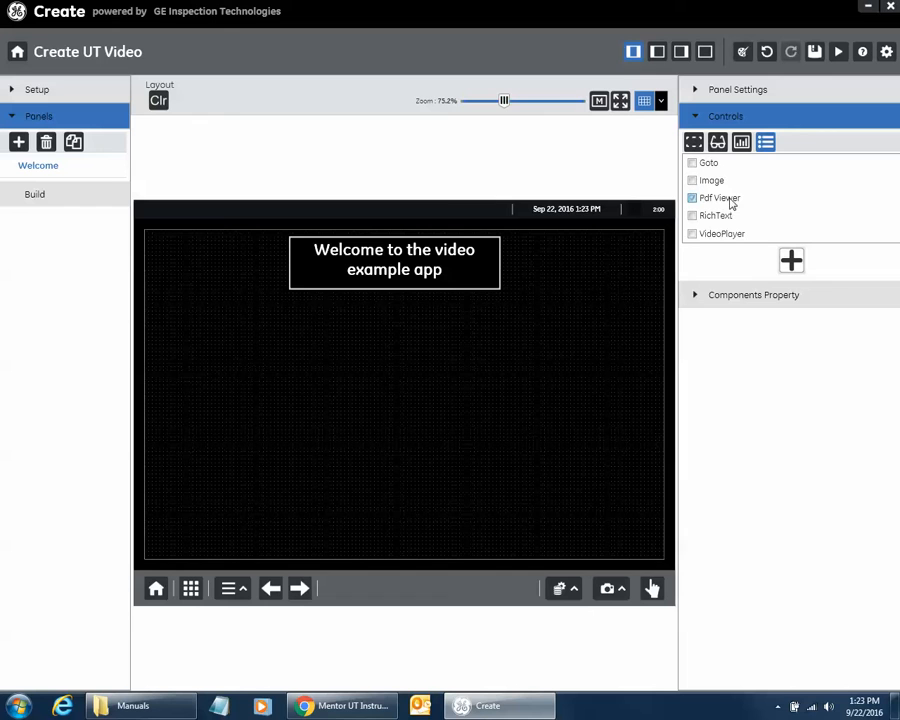
# Add a Pdf Viewer below the welcome text and stretch it across the full width of the panel.
pyautogui.moveTo(287, 350)
pyautogui.mouseDown()
pyautogui.moveTo(267, 349)
pyautogui.moveTo(275, 347)
pyautogui.mouseUp()
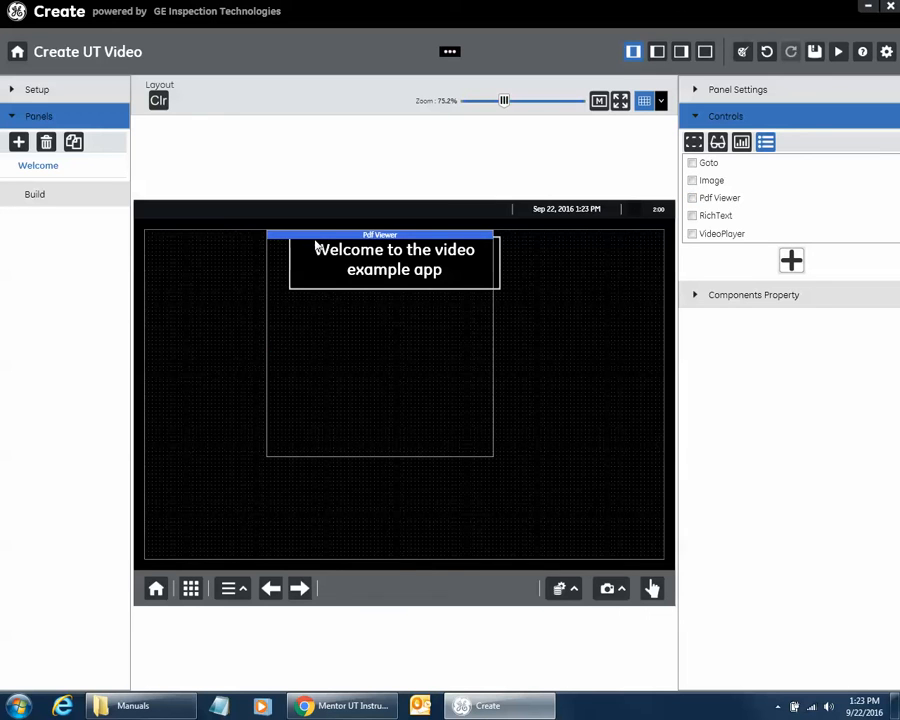
pyautogui.moveTo(316, 237); pyautogui.dragTo(144, 344)
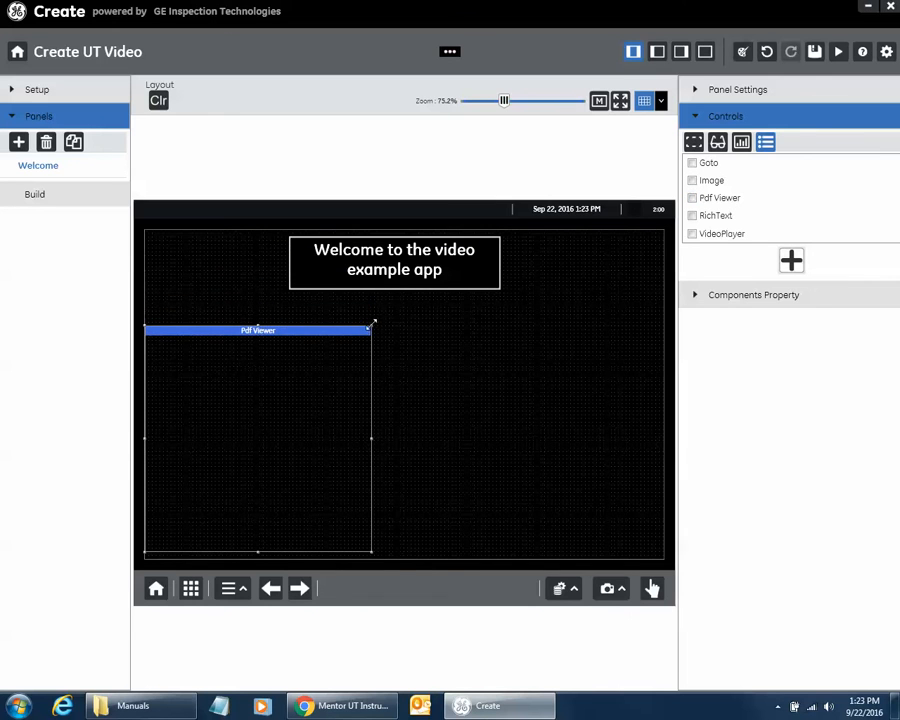
pyautogui.moveTo(374, 324); pyautogui.dragTo(677, 315)
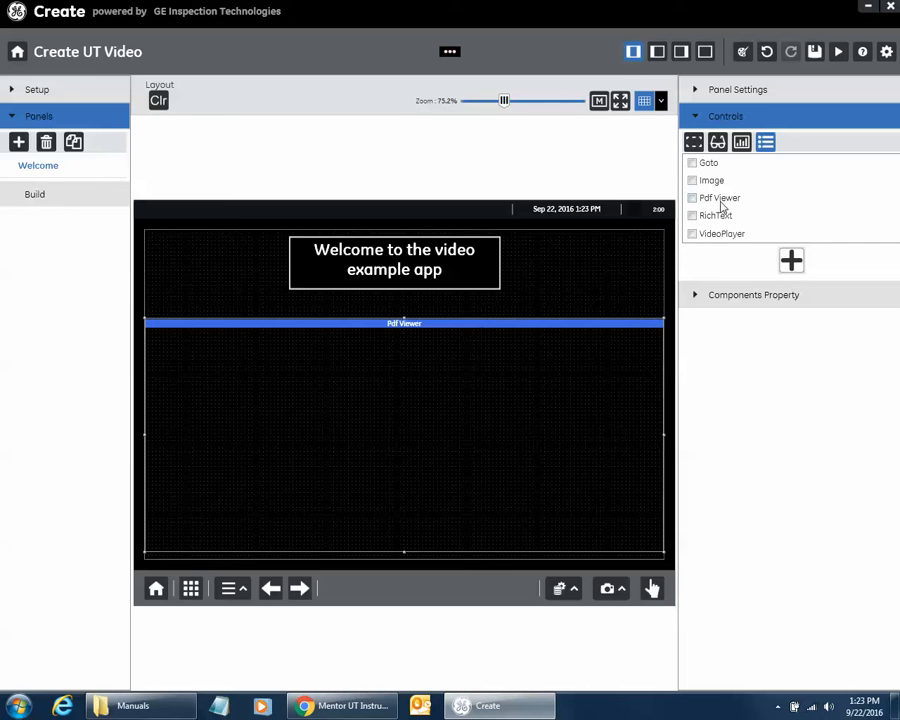
# Import "Download and Install Mentor Create.pdf" from the Mentor UT Manuals folder into the Pdf Viewer and check that its pages scroll.
pyautogui.rightClick(428, 327)
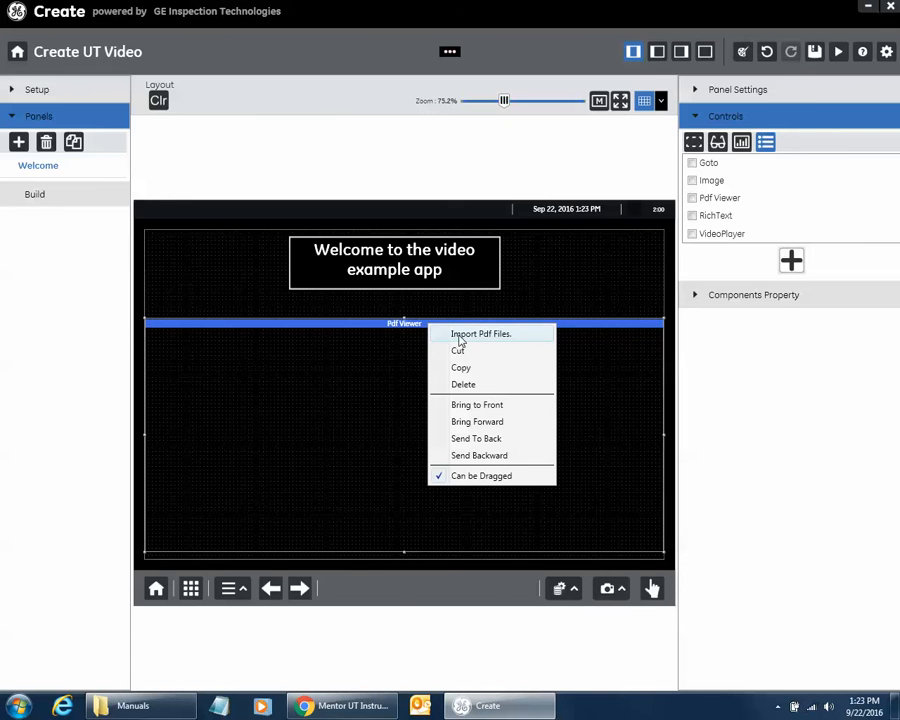
pyautogui.click(460, 336)
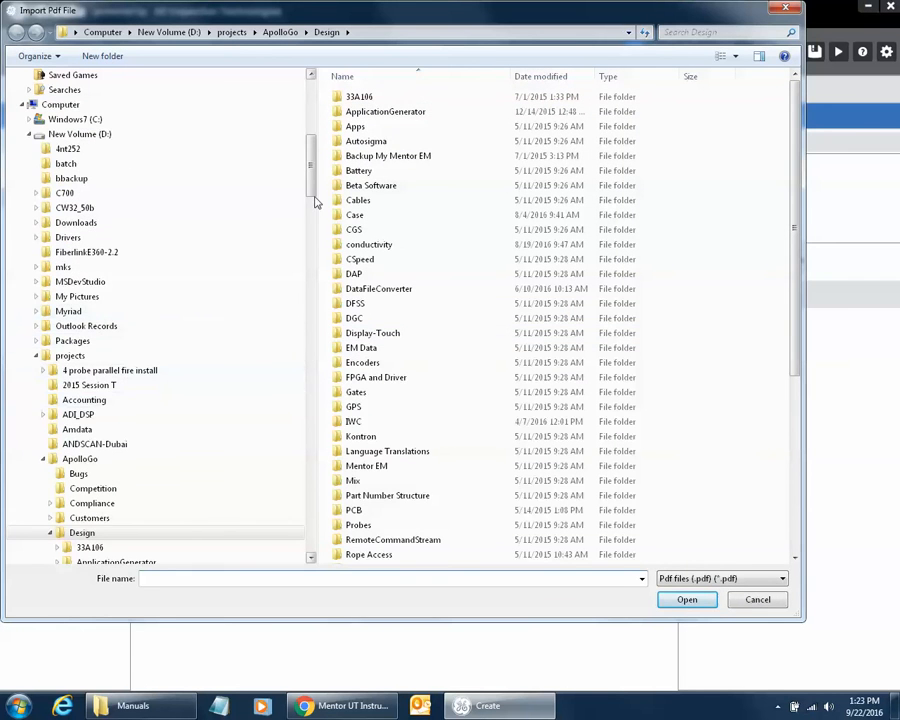
pyautogui.moveTo(315, 200); pyautogui.dragTo(306, 431)
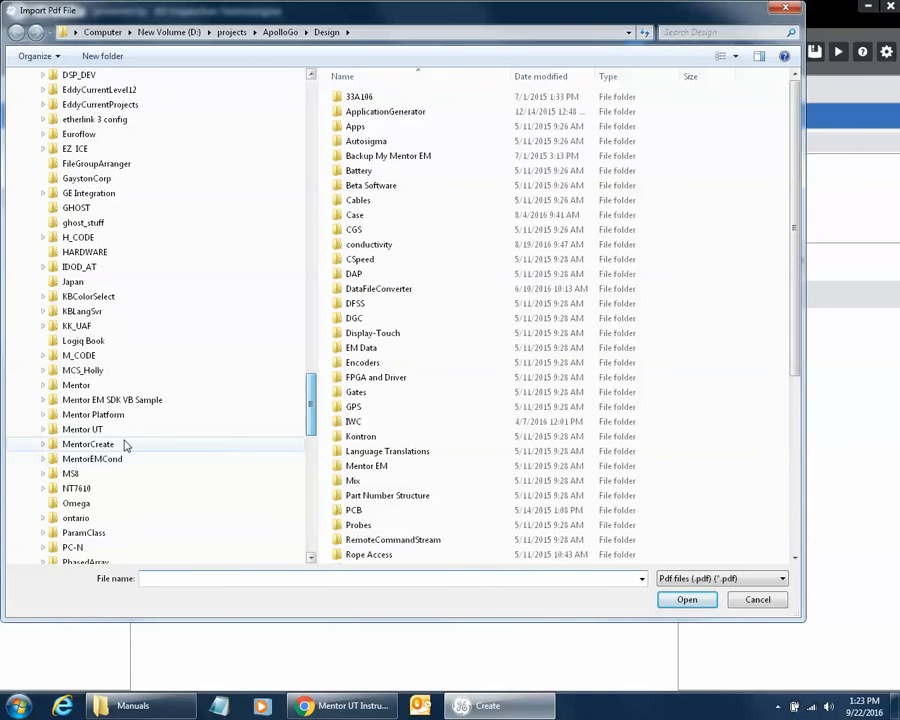
pyautogui.click(41, 429)
pyautogui.moveTo(310, 171); pyautogui.dragTo(313, 397)
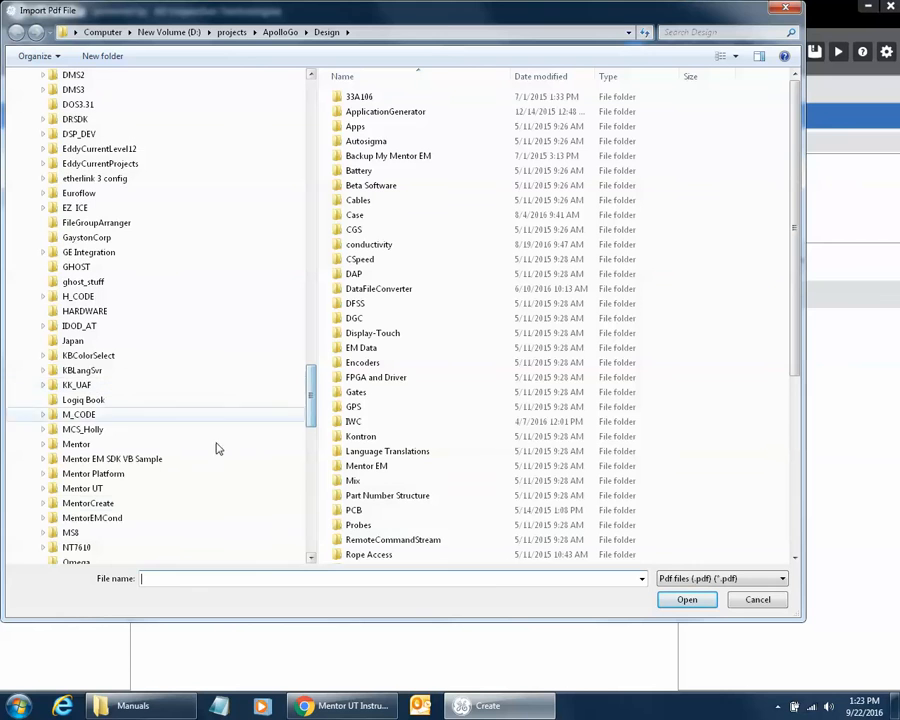
pyautogui.click(43, 488)
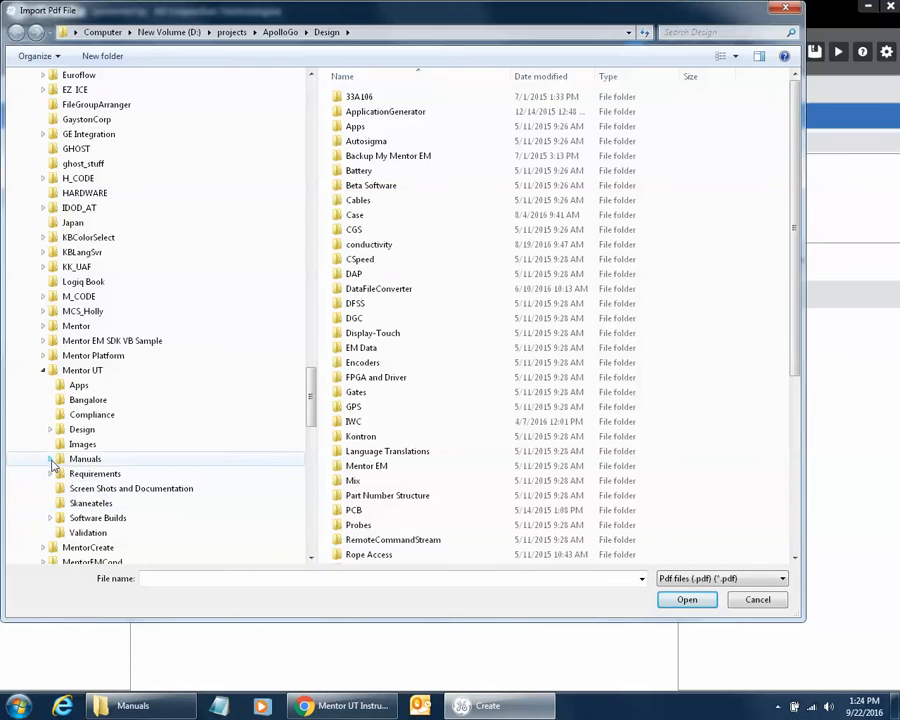
pyautogui.click(50, 460)
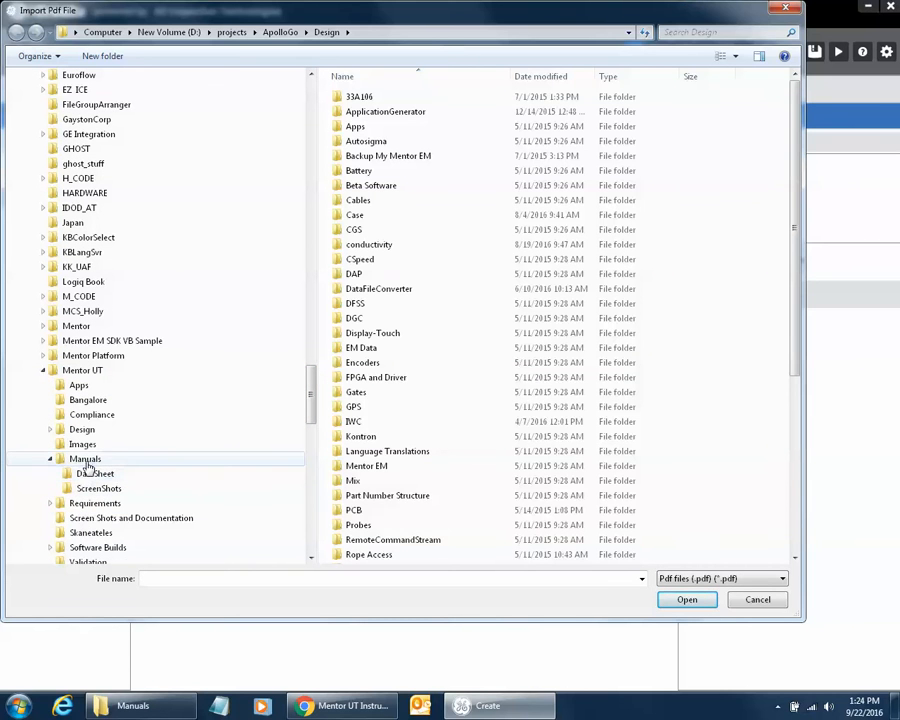
pyautogui.click(86, 460)
pyautogui.click(435, 128)
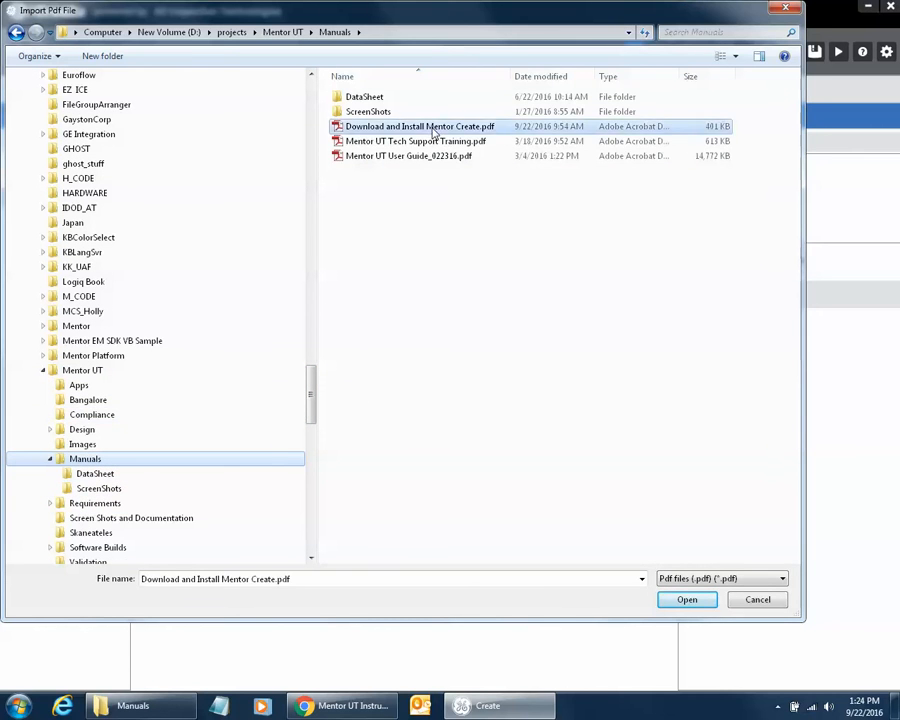
pyautogui.doubleClick(433, 130)
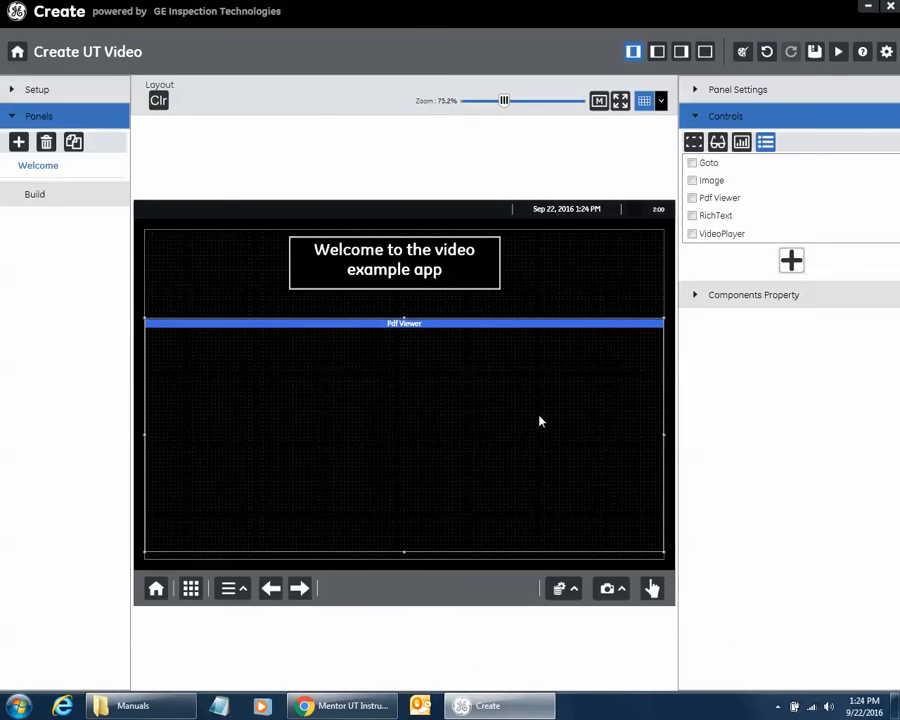
pyautogui.scroll(-5, 572, 437)
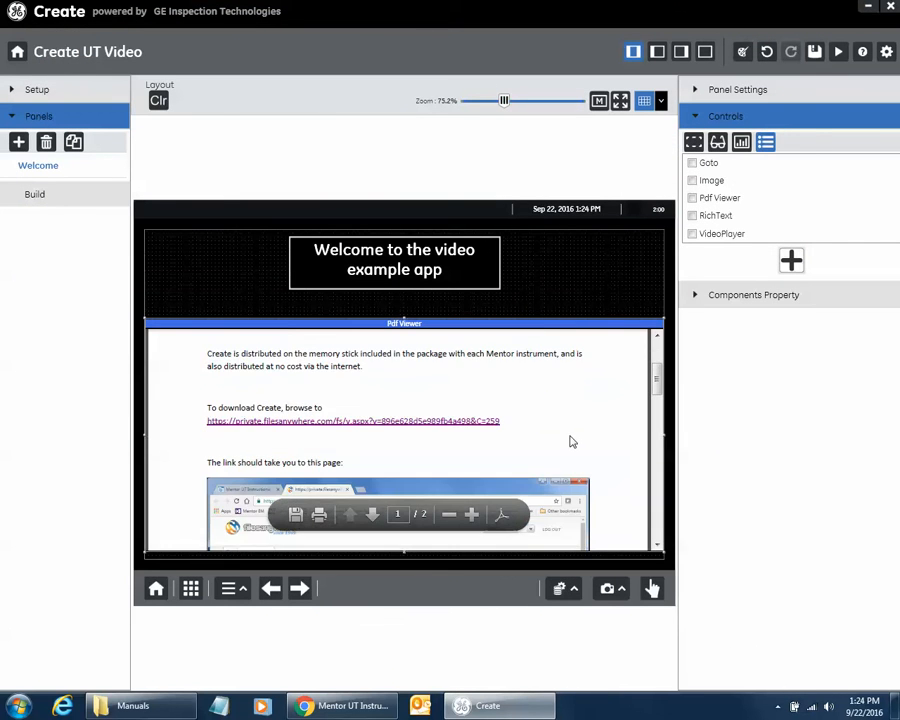
pyautogui.scroll(3, 570, 440)
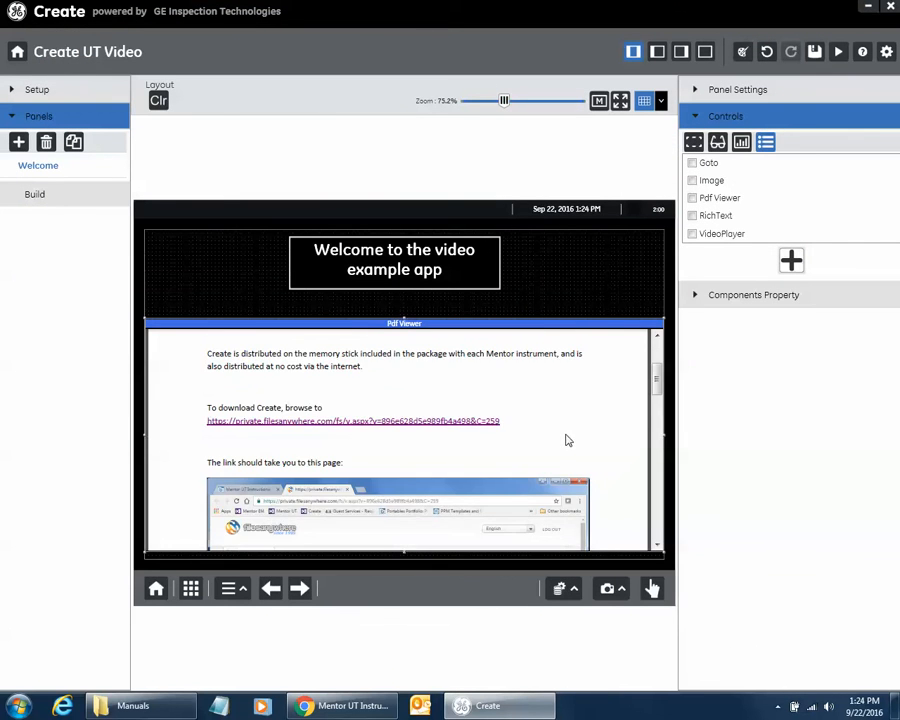
pyautogui.scroll(4, 565, 437)
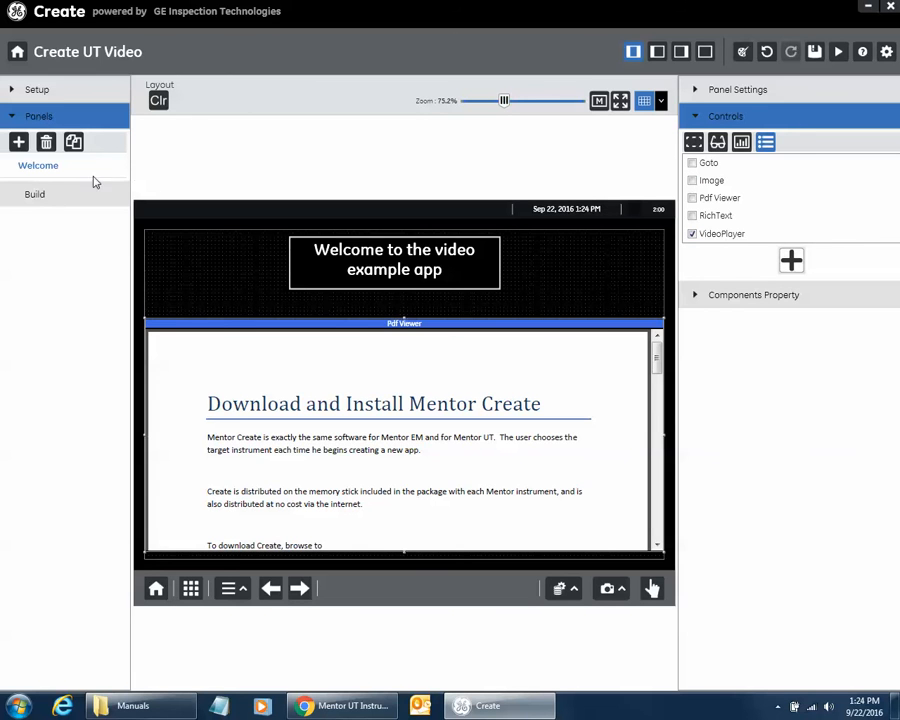
# Add a second panel to the application and name it Simple View.
pyautogui.click(18, 143)
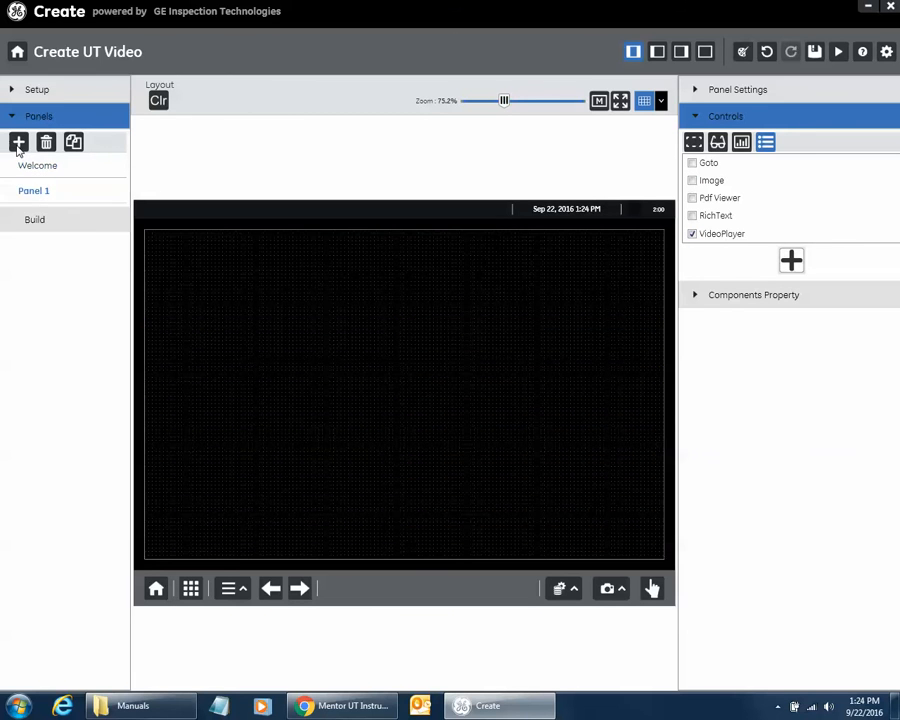
pyautogui.doubleClick(36, 192)
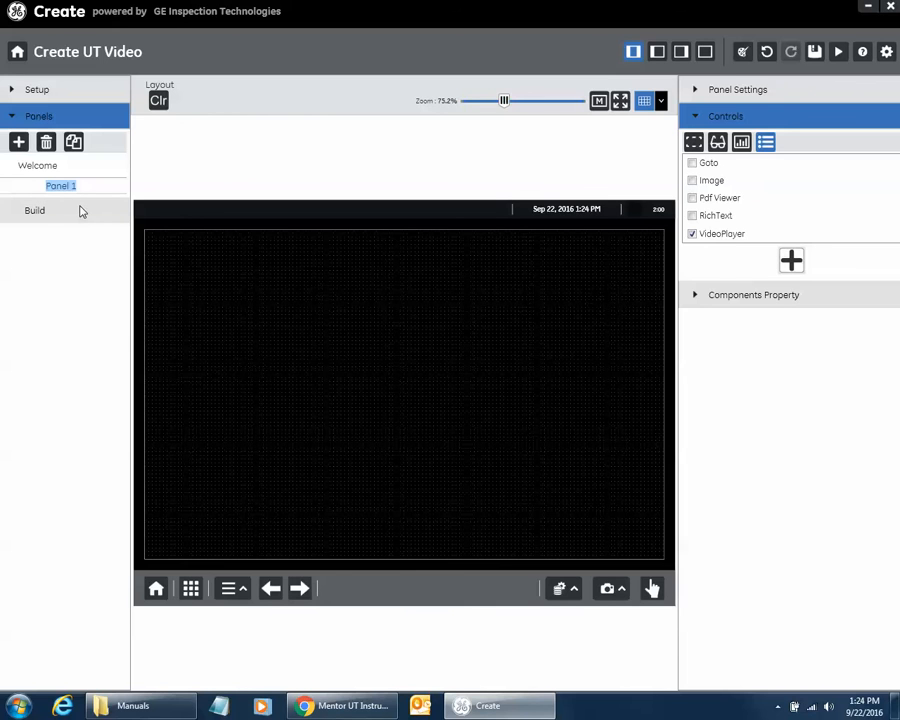
pyautogui.write('Simple View')
pyautogui.press('Return')
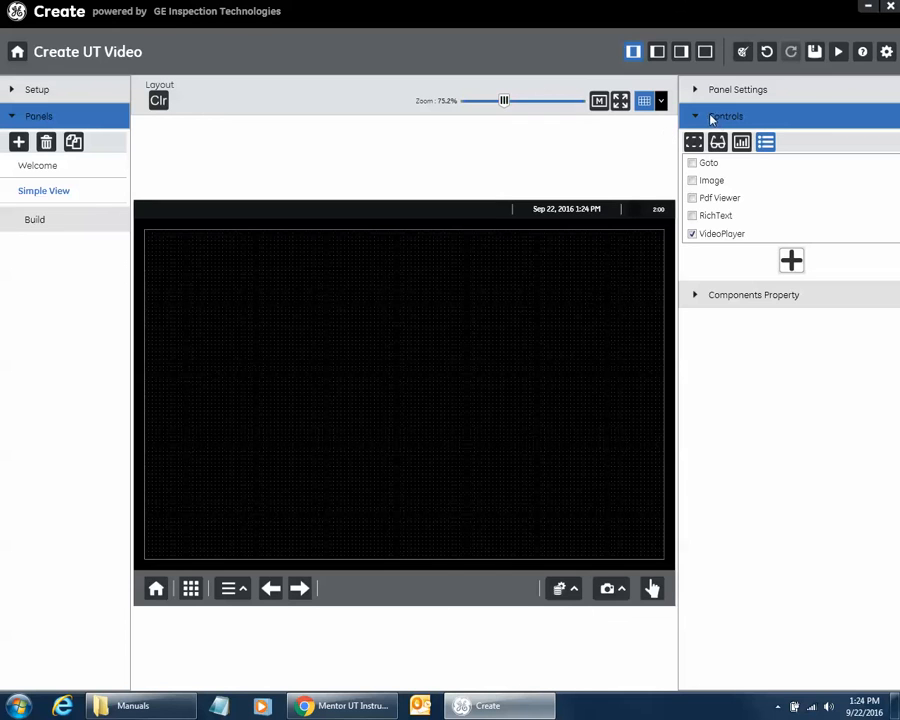
# Add an A-scan data view named DansAscan to the Simple View panel and move it up near the panel's upper edge.
pyautogui.click(742, 144)
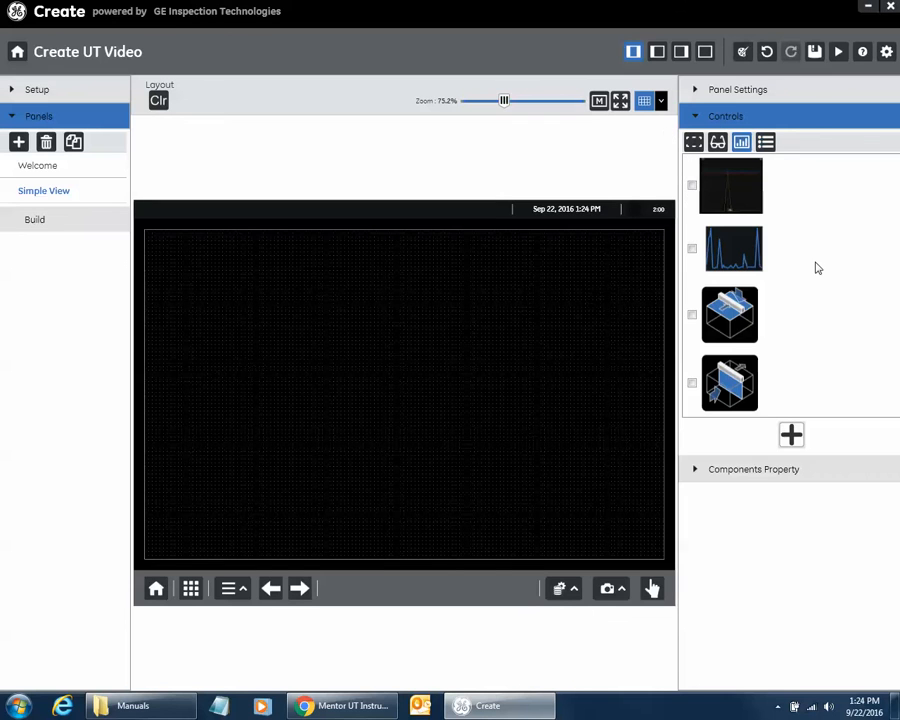
pyautogui.moveTo(740, 260); pyautogui.dragTo(282, 306)
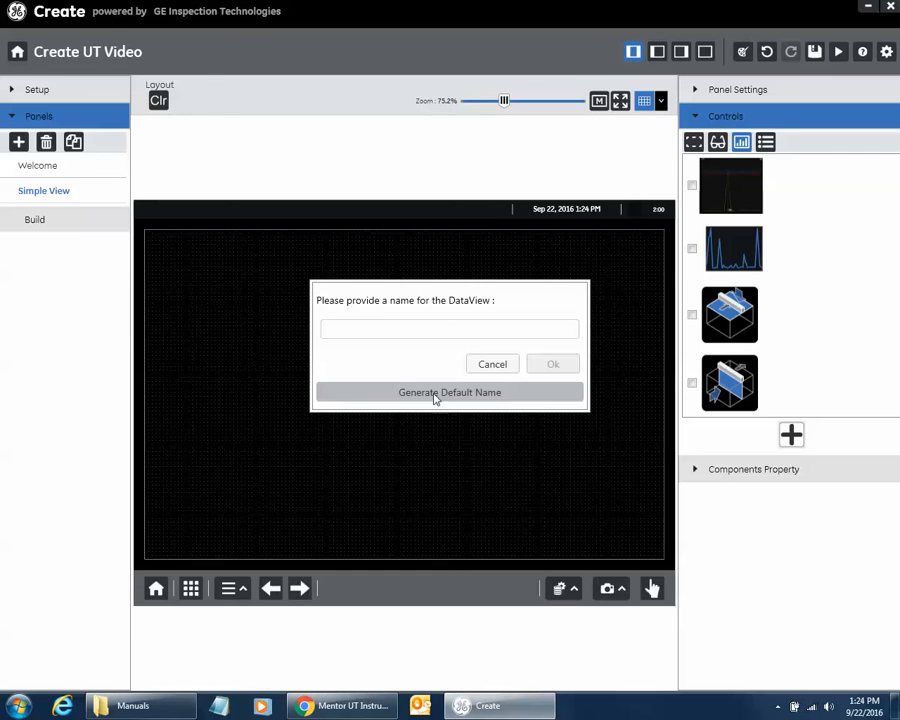
pyautogui.click(378, 331)
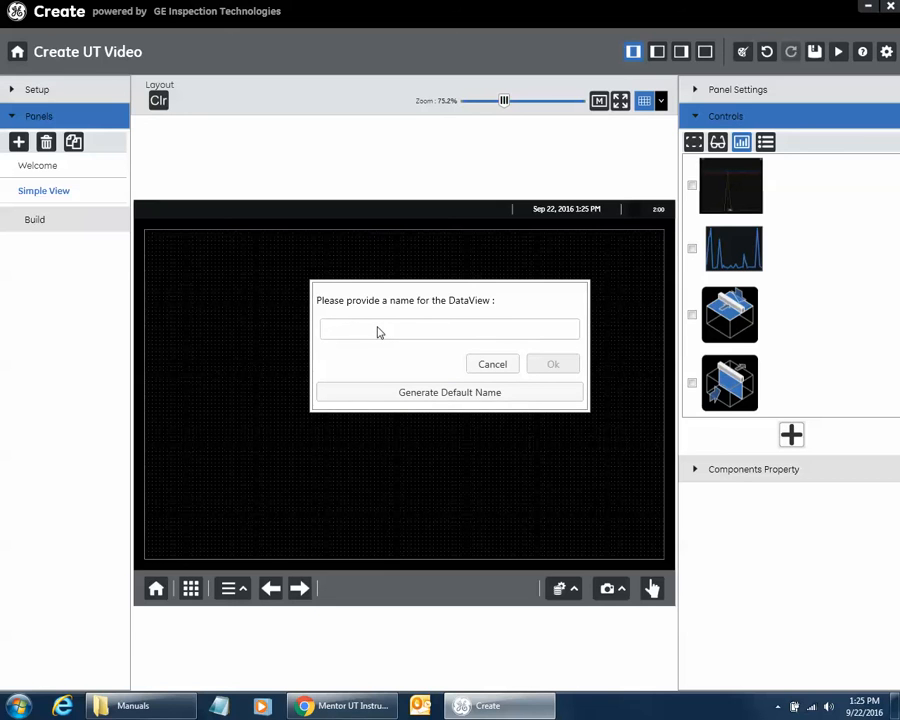
pyautogui.write('DansAscan')
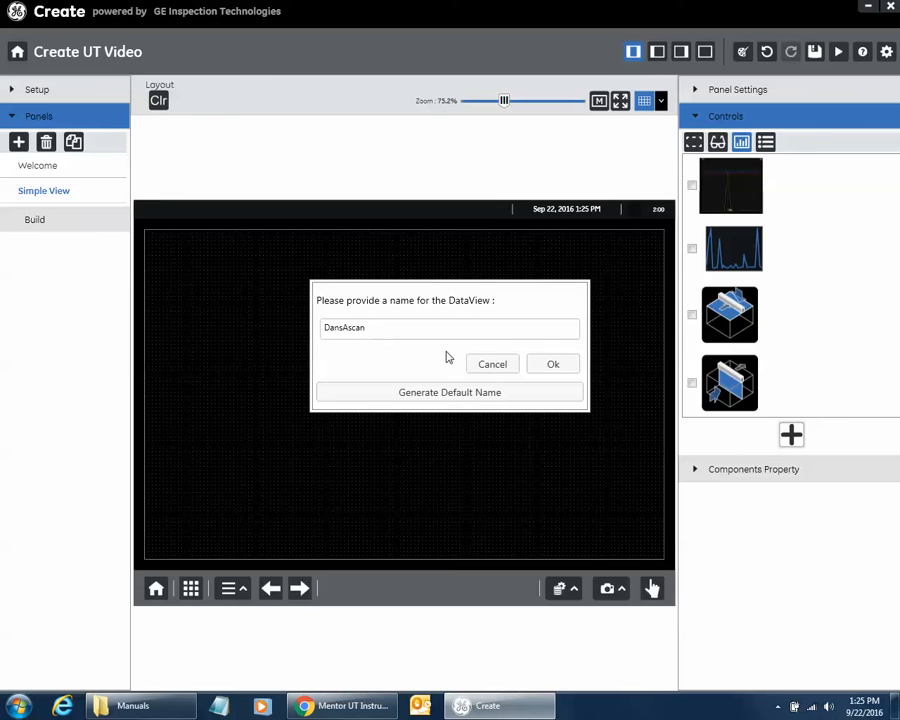
pyautogui.click(553, 366)
pyautogui.click(555, 366)
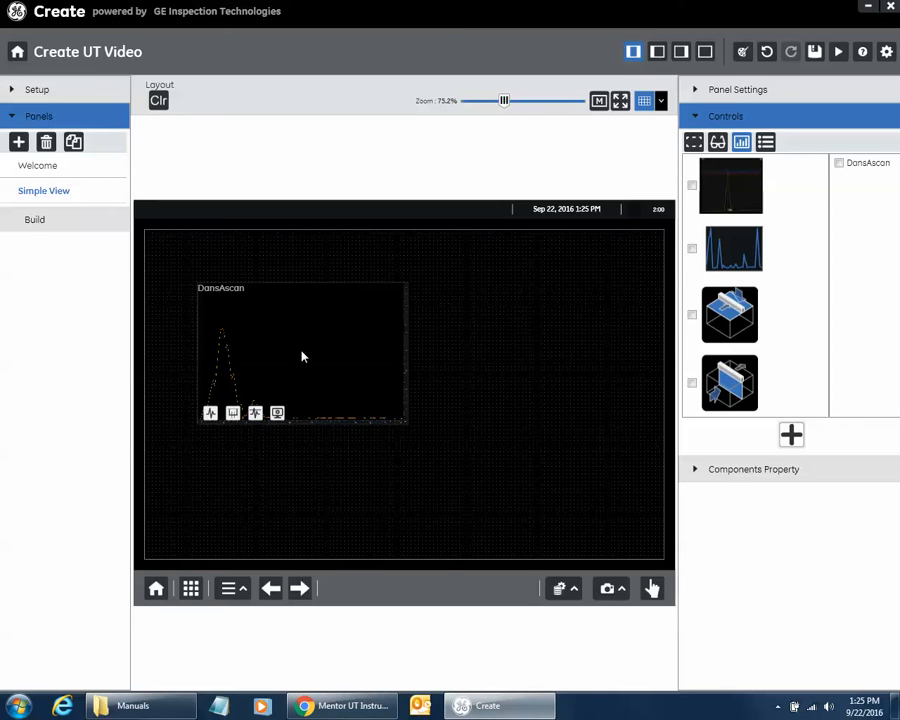
pyautogui.moveTo(305, 356); pyautogui.dragTo(321, 326)
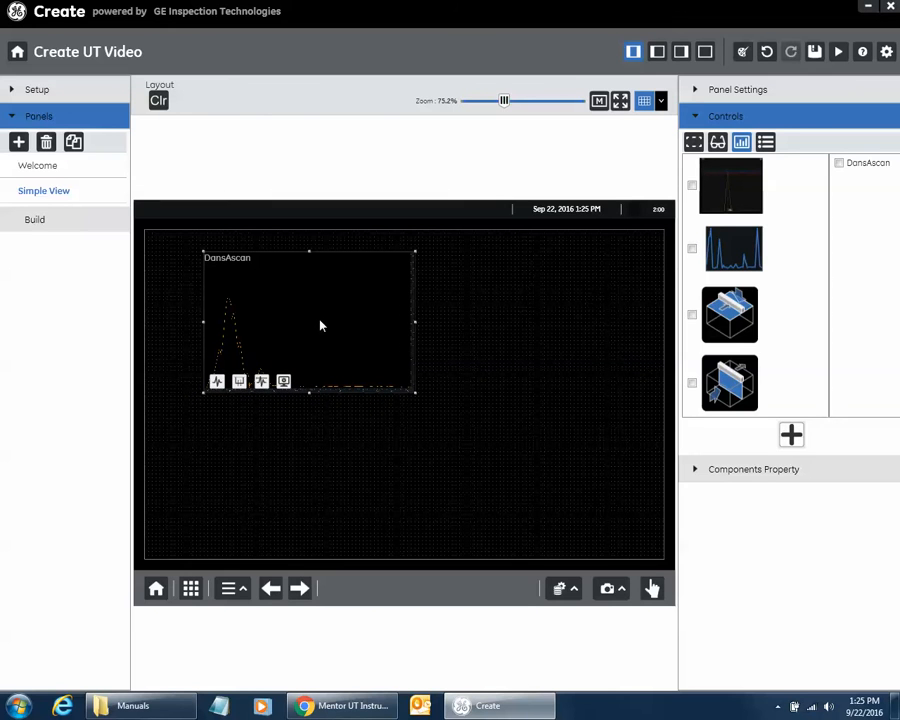
# Review the A-scan's component properties and set the Simple View panel's Inspection Mode to SetUp.
pyautogui.click(696, 472)
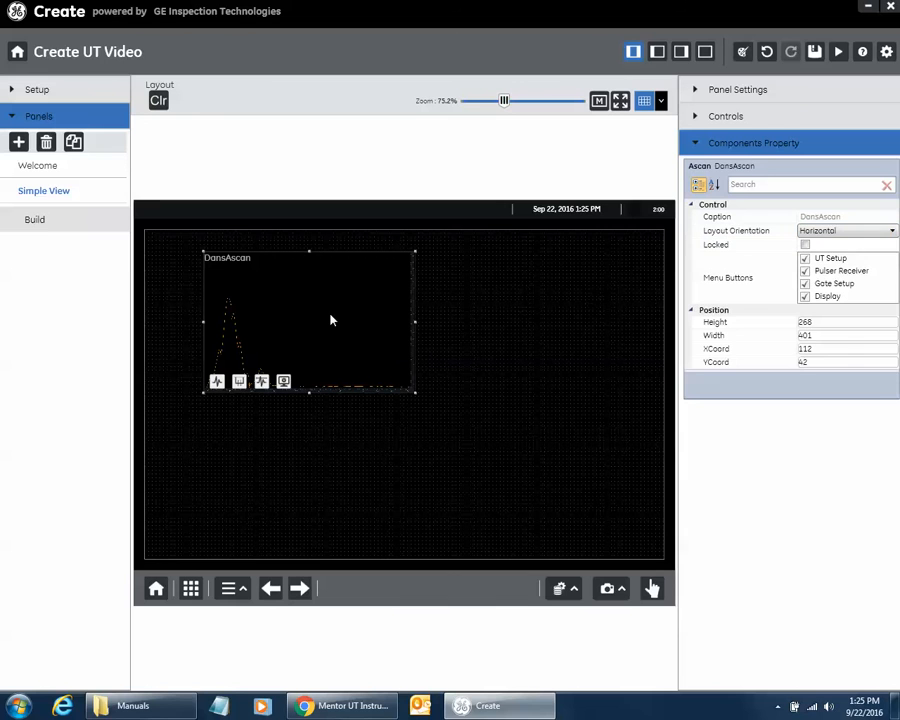
pyautogui.click(478, 358)
pyautogui.click(354, 329)
pyautogui.click(697, 144)
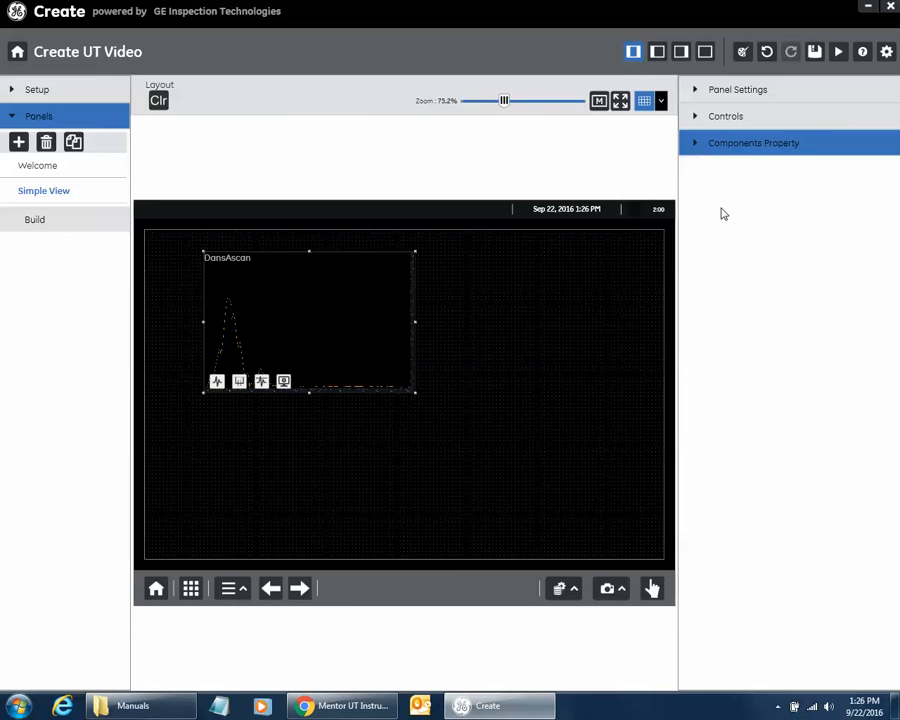
pyautogui.click(697, 144)
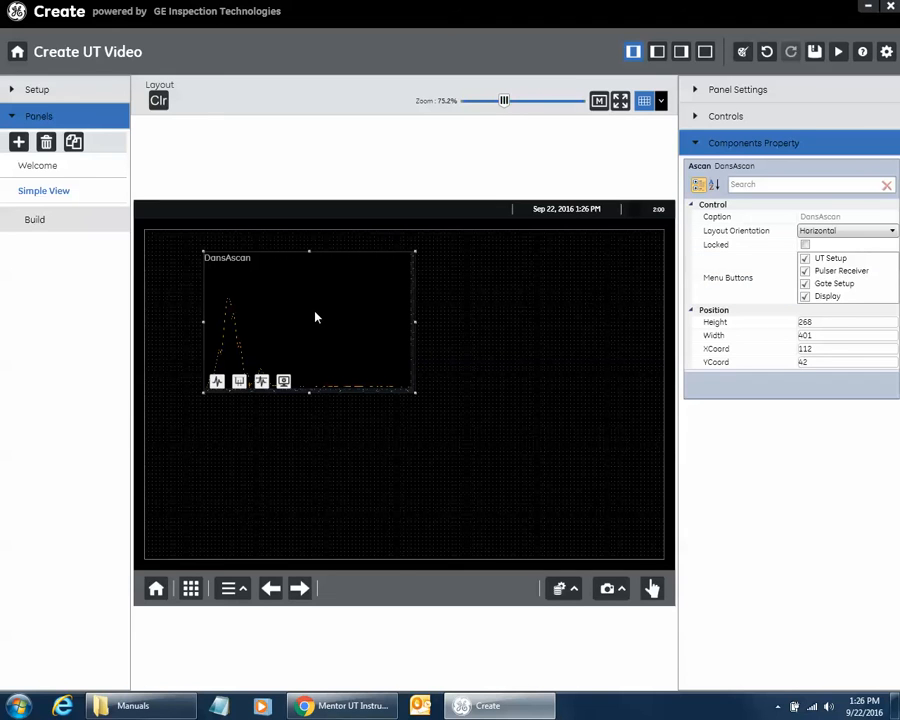
pyautogui.click(520, 324)
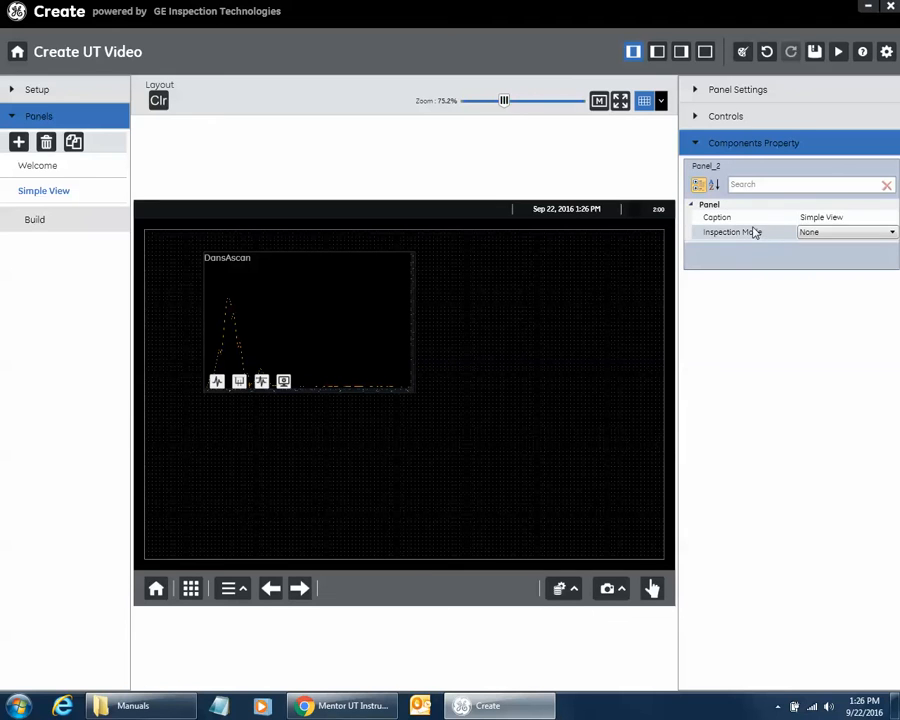
pyautogui.click(892, 232)
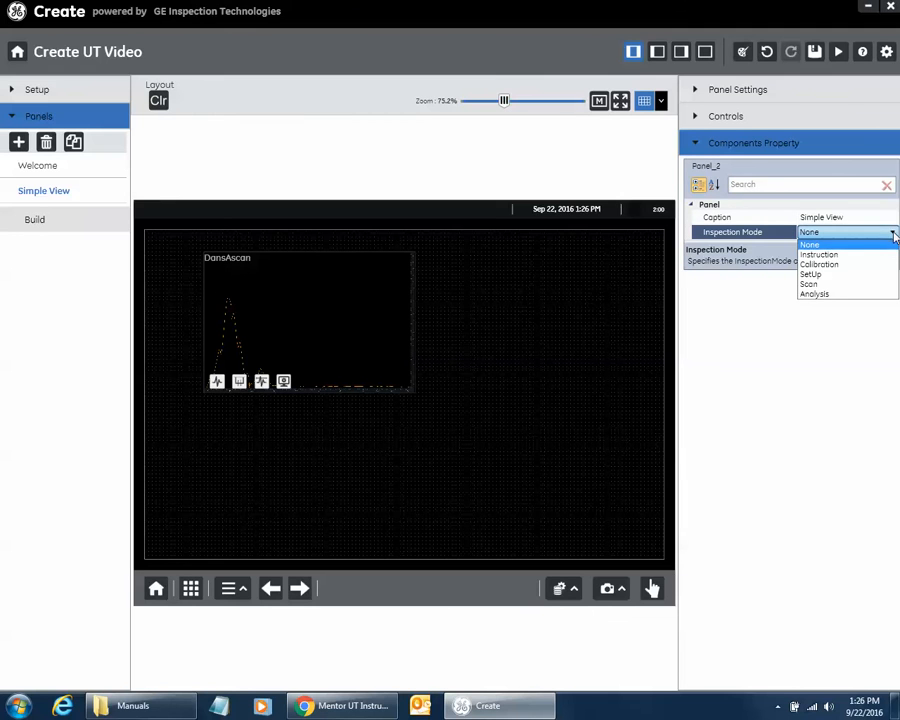
pyautogui.click(813, 274)
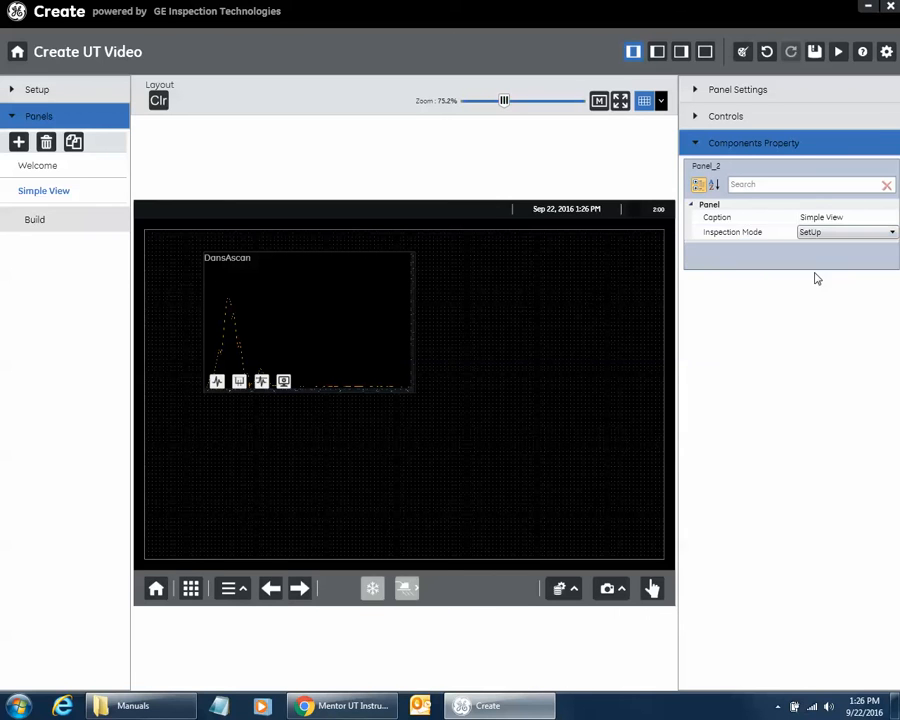
# Set the A-scan's Layout Orientation to Vertical.
pyautogui.click(382, 338)
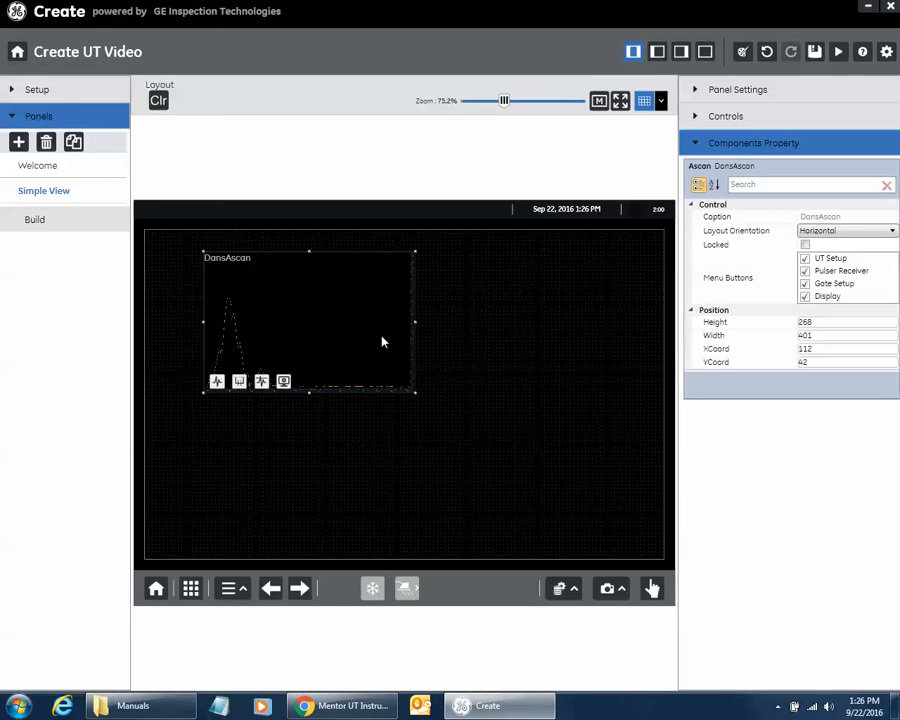
pyautogui.click(890, 231)
pyautogui.click(820, 255)
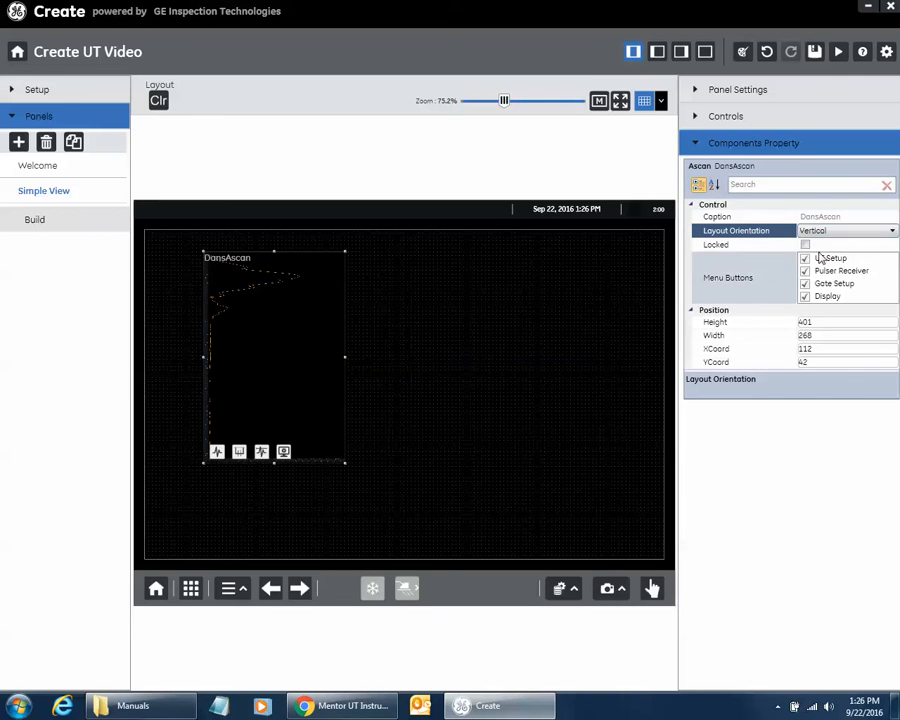
# Add a frame view with a generated default name and place it in the empty area beside the A-scan.
pyautogui.click(698, 118)
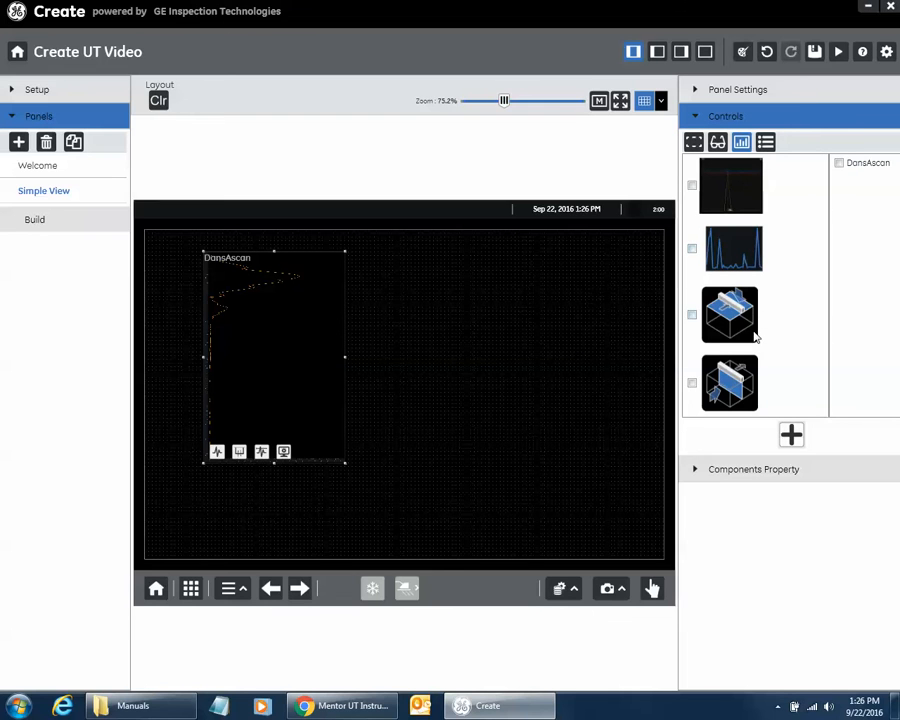
pyautogui.moveTo(733, 371); pyautogui.dragTo(458, 364)
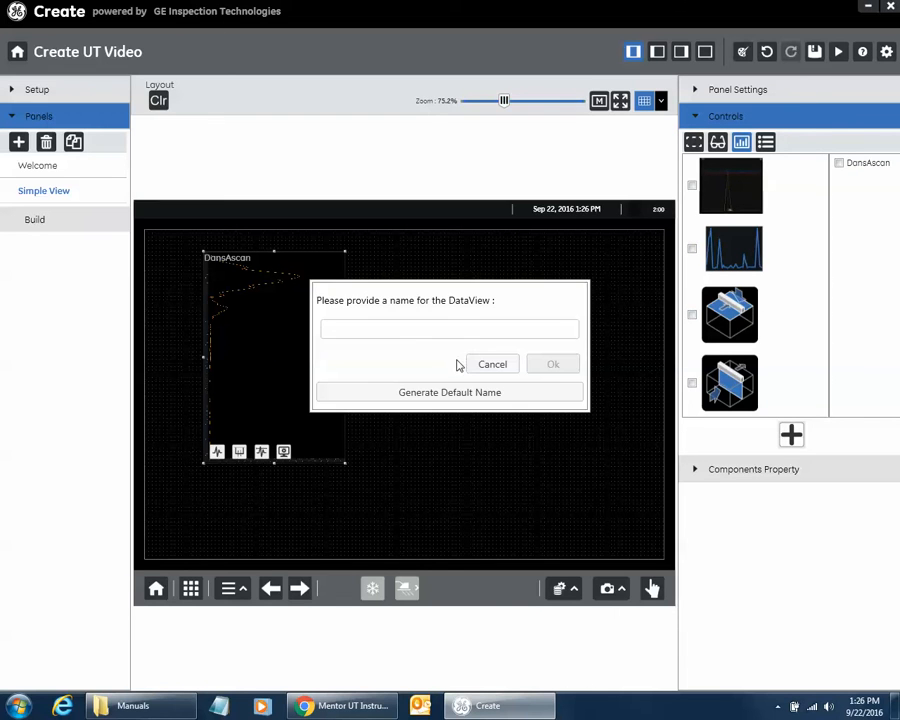
pyautogui.click(450, 392)
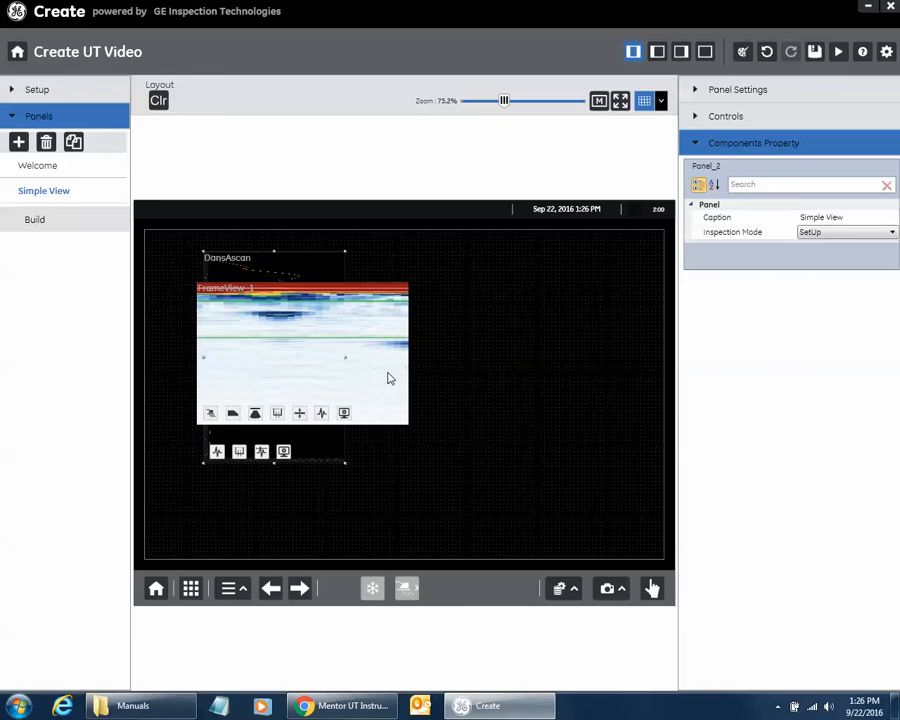
pyautogui.moveTo(390, 374); pyautogui.dragTo(558, 371)
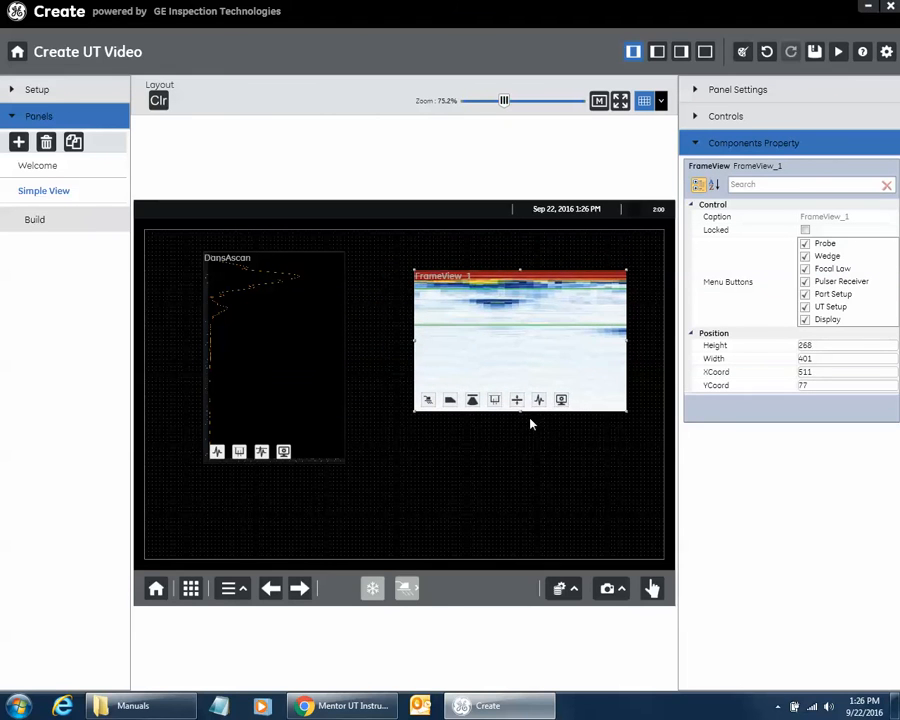
# Stretch the frame view to a height of about 380, and move the A-scan directly beside it with matching upper and lower edges.
pyautogui.moveTo(521, 411); pyautogui.dragTo(521, 462)
pyautogui.click(287, 376)
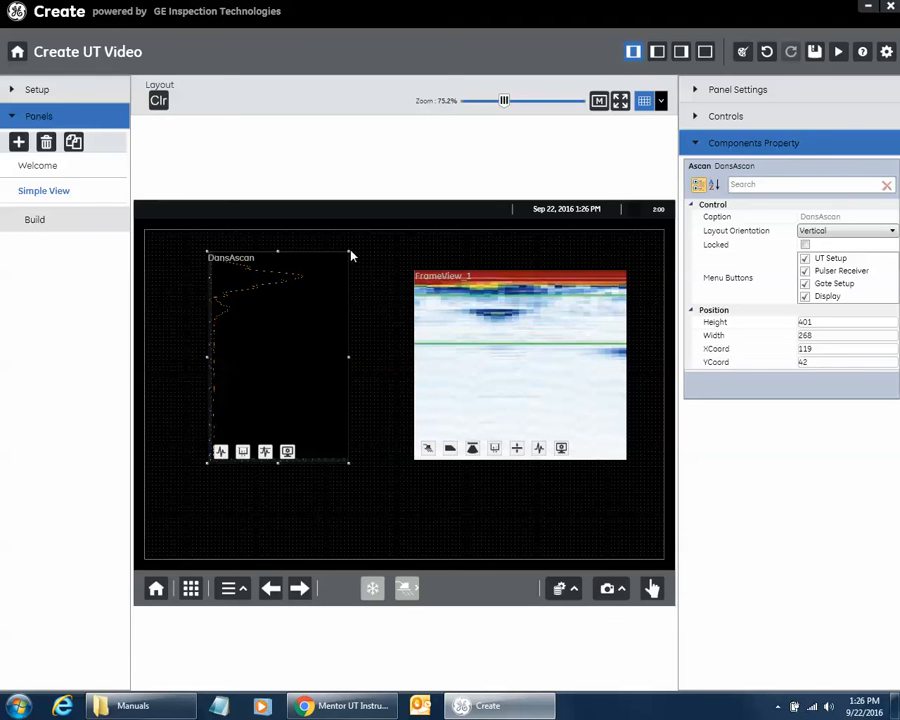
pyautogui.click(455, 352)
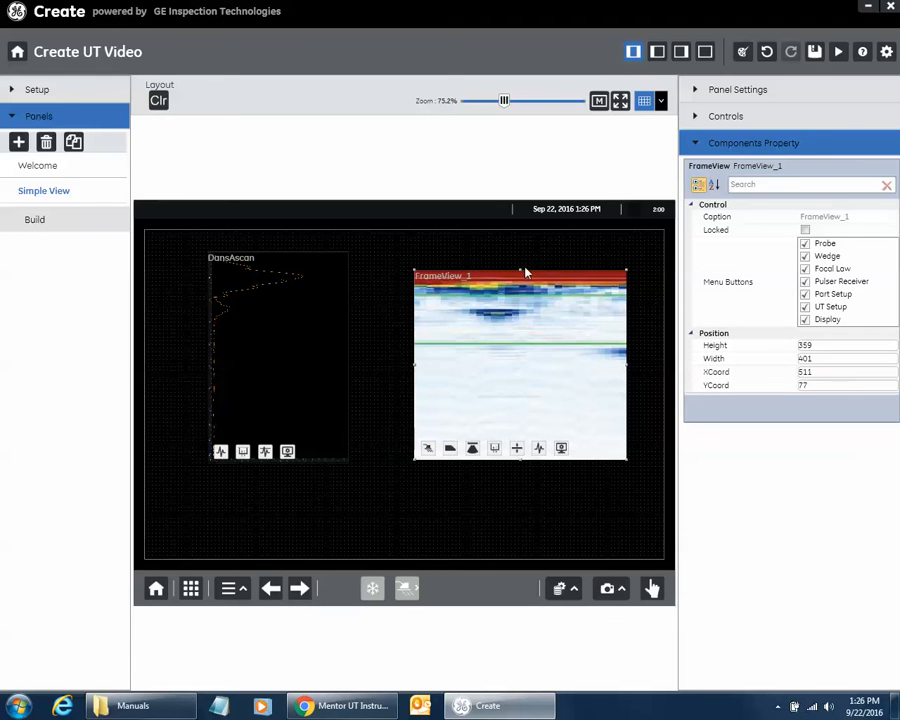
pyautogui.moveTo(521, 270); pyautogui.dragTo(521, 262)
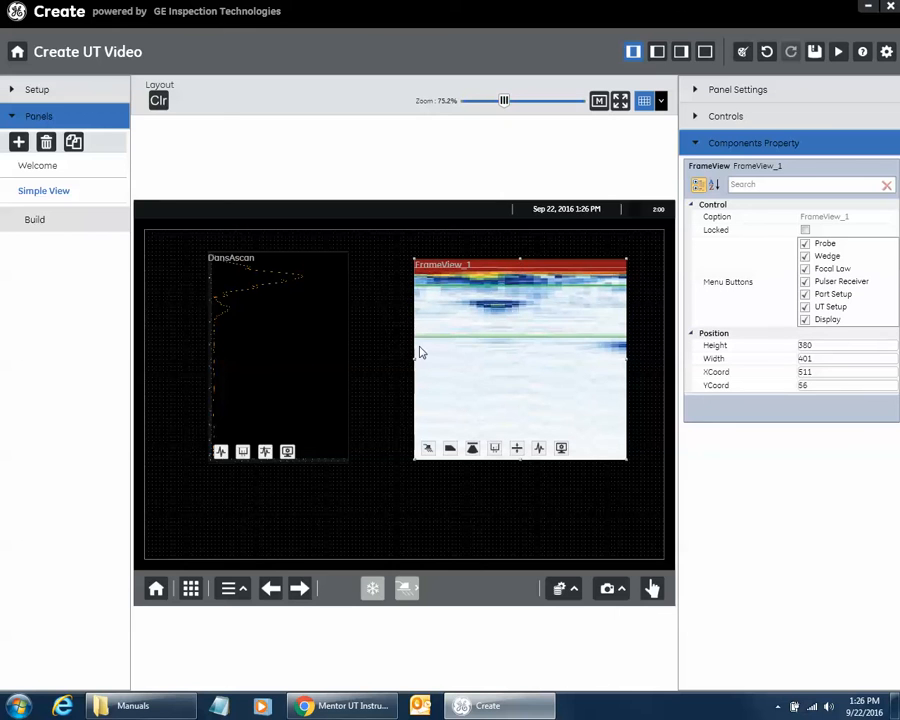
pyautogui.moveTo(305, 348); pyautogui.dragTo(361, 358)
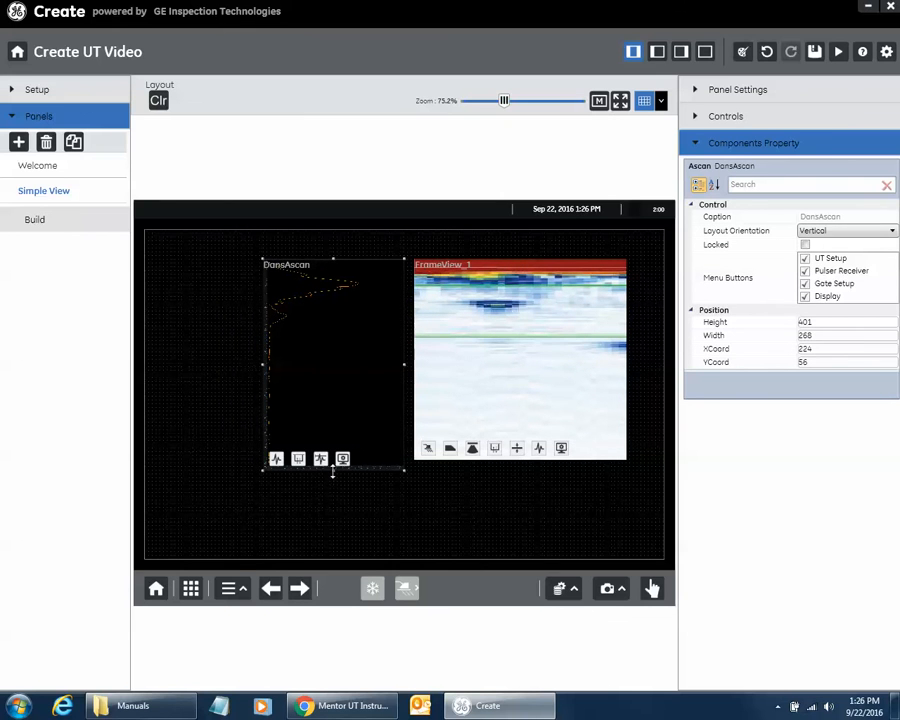
pyautogui.moveTo(333, 469); pyautogui.dragTo(333, 458)
pyautogui.click(363, 501)
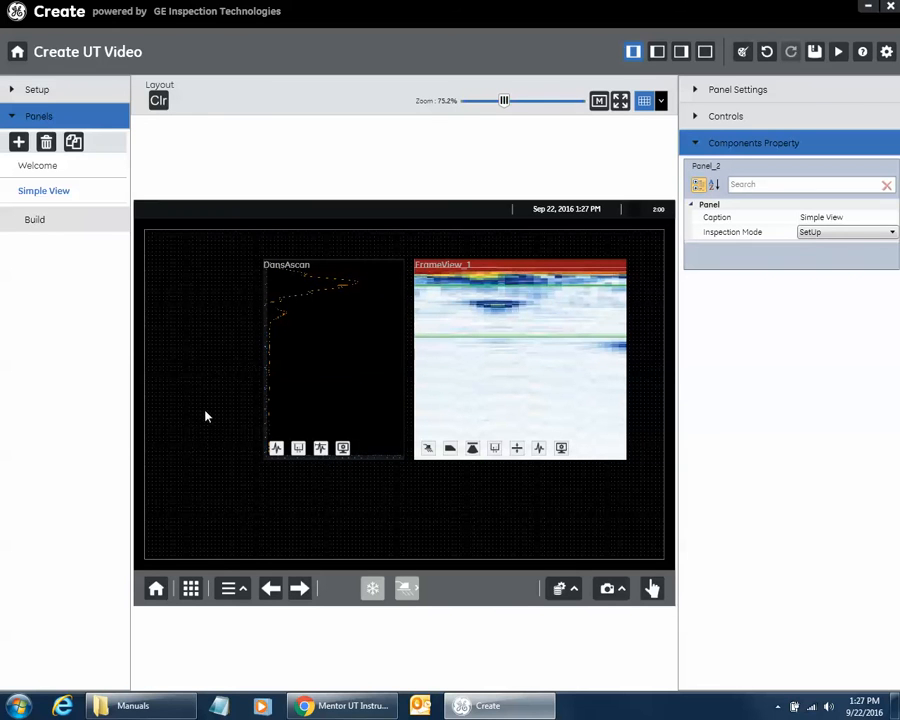
# Make the layout grid spacing finer, try a smaller zoom of 69%, and fit the panel back to the workspace.
pyautogui.click(660, 101)
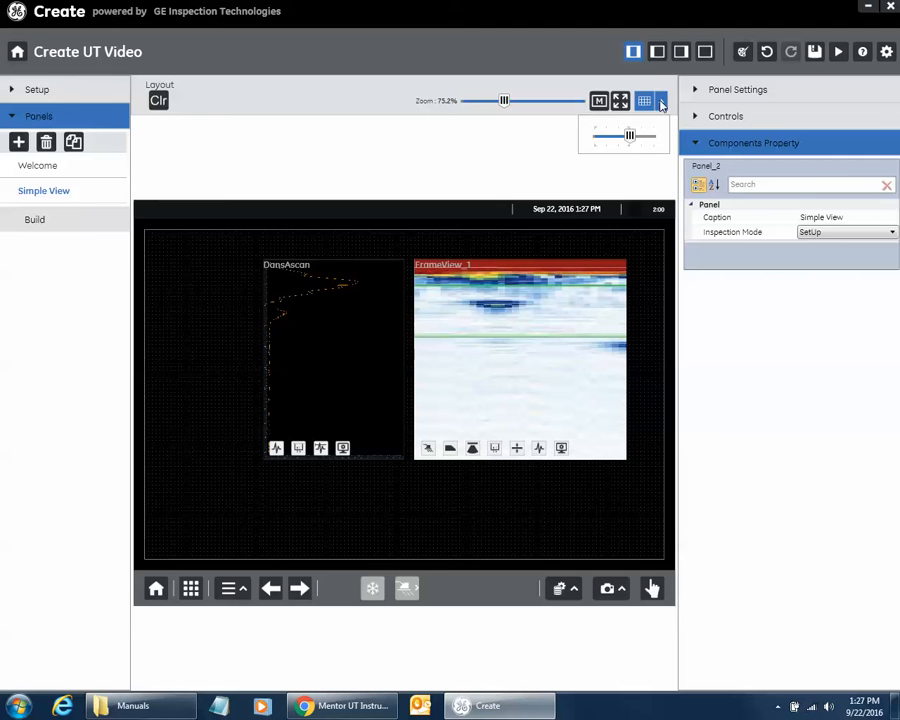
pyautogui.moveTo(628, 135)
pyautogui.mouseDown()
pyautogui.moveTo(604, 137)
pyautogui.moveTo(633, 137)
pyautogui.moveTo(621, 136)
pyautogui.mouseUp()
pyautogui.moveTo(504, 100)
pyautogui.mouseDown()
pyautogui.moveTo(488, 104)
pyautogui.moveTo(503, 112)
pyautogui.moveTo(492, 110)
pyautogui.mouseUp()
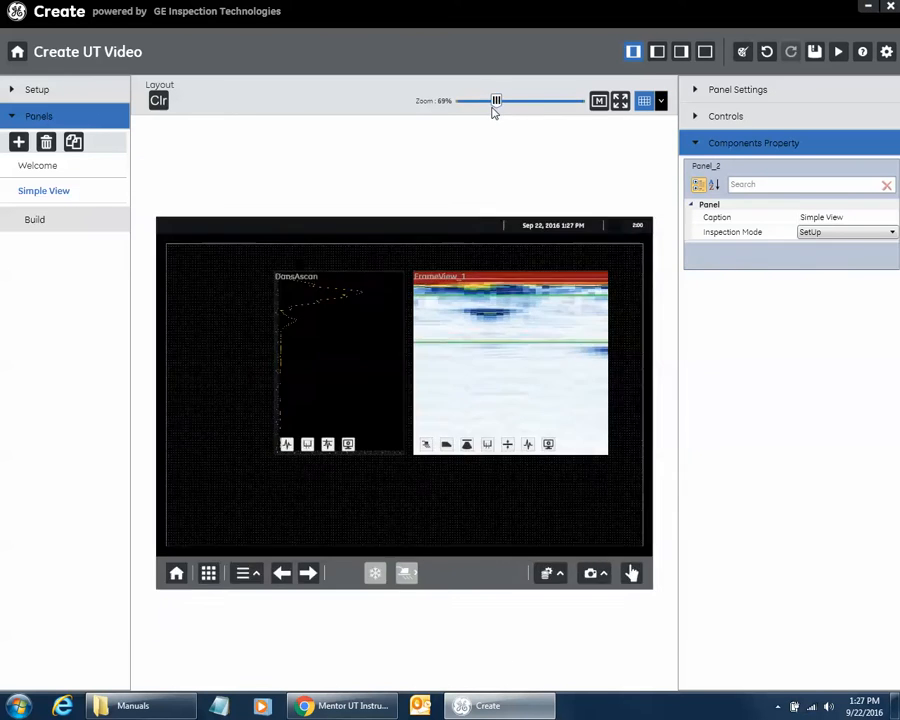
pyautogui.click(620, 101)
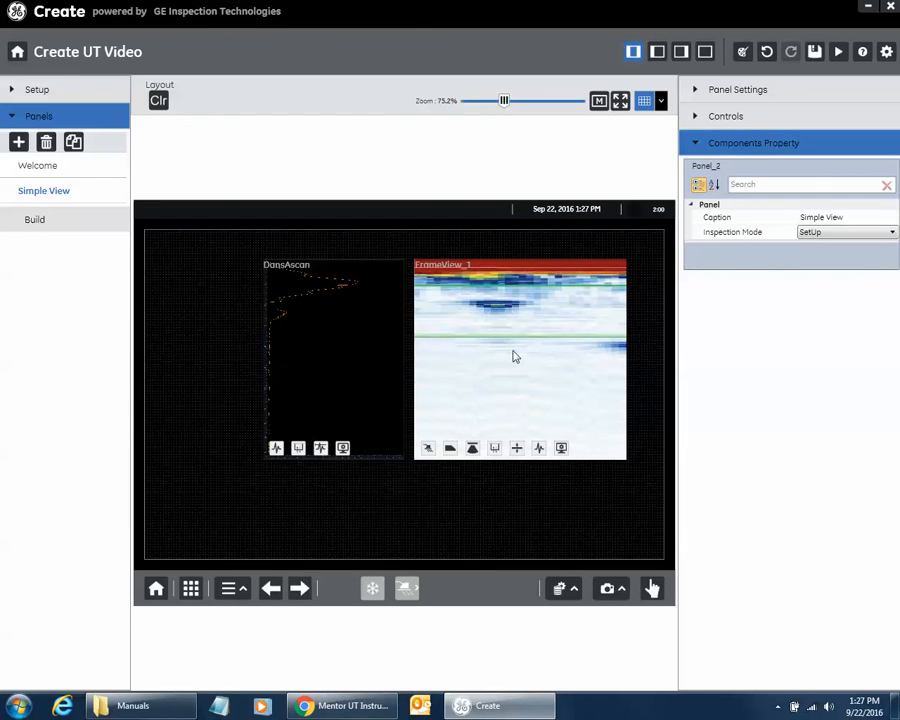